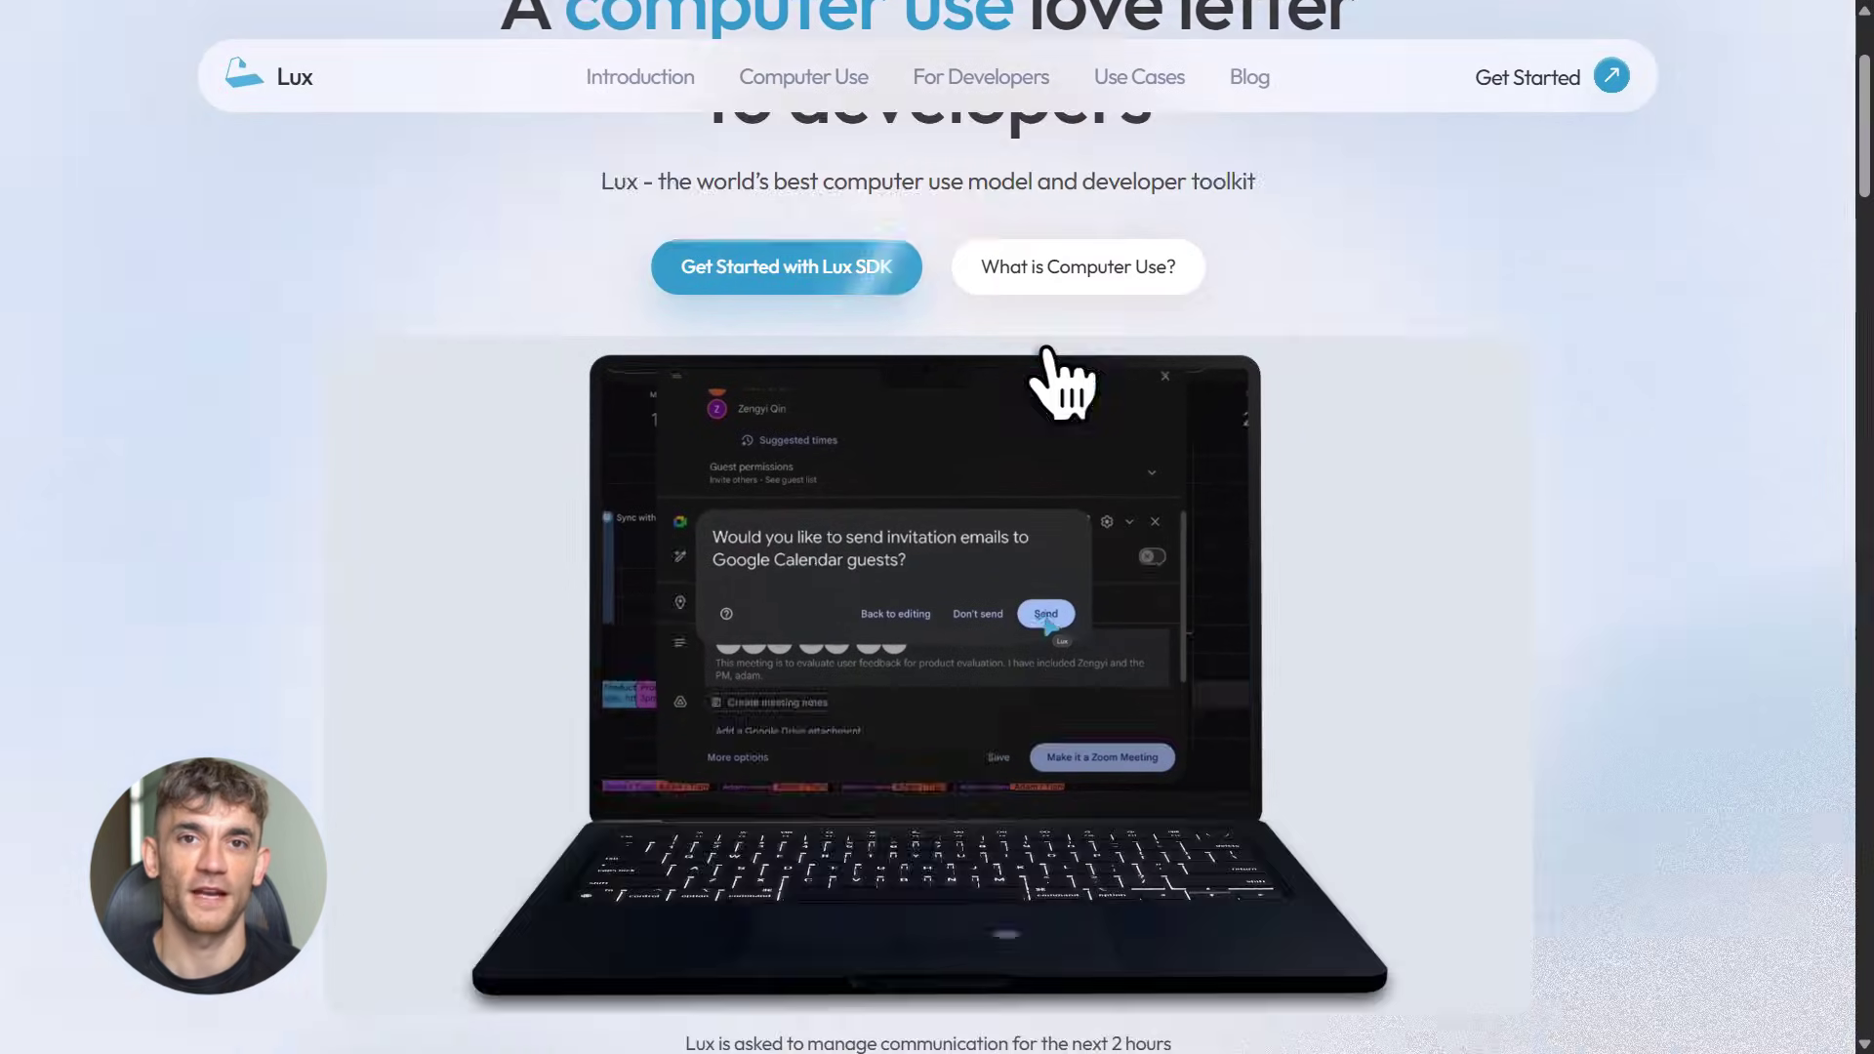
scroll(1065, 381, "down", 5)
scroll(1064, 381, "down", 5)
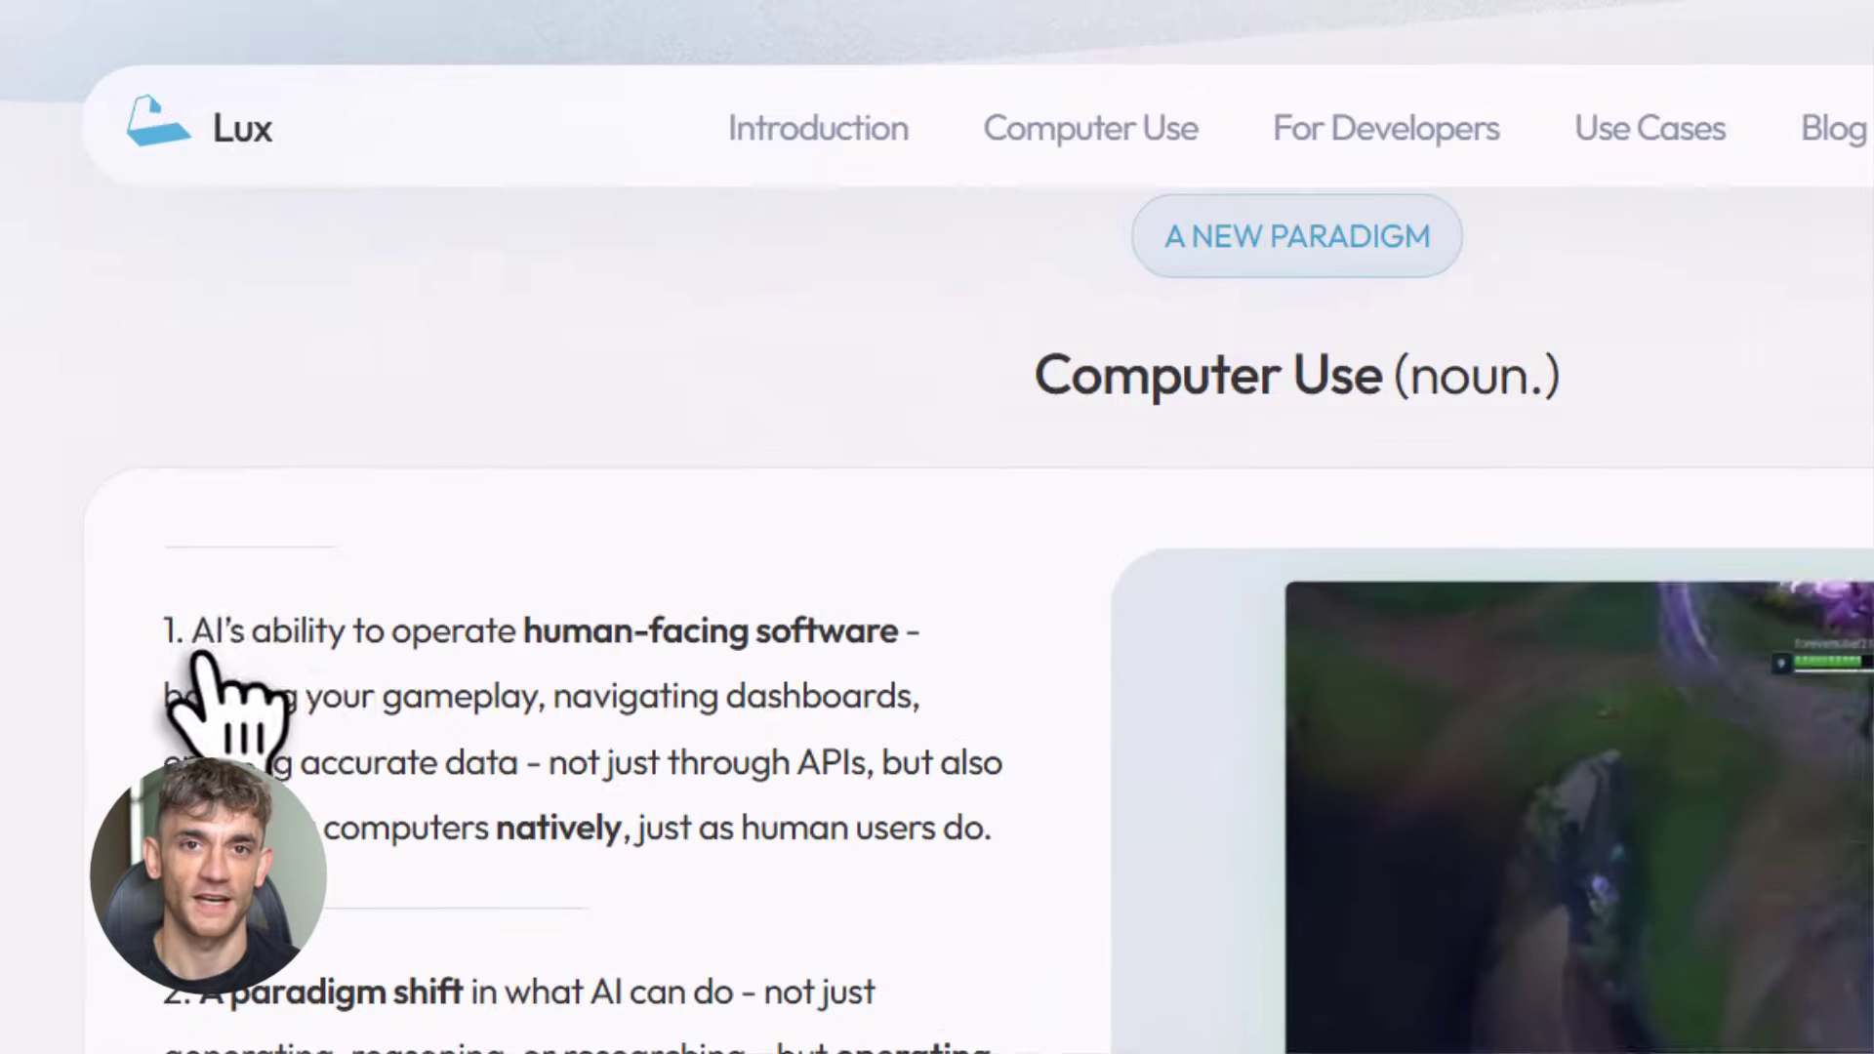
Highlight the Computer Use phrases: AI operating software, accurate data, paradigm shift, accessible skillset
left_click_drag(195, 633, 592, 719)
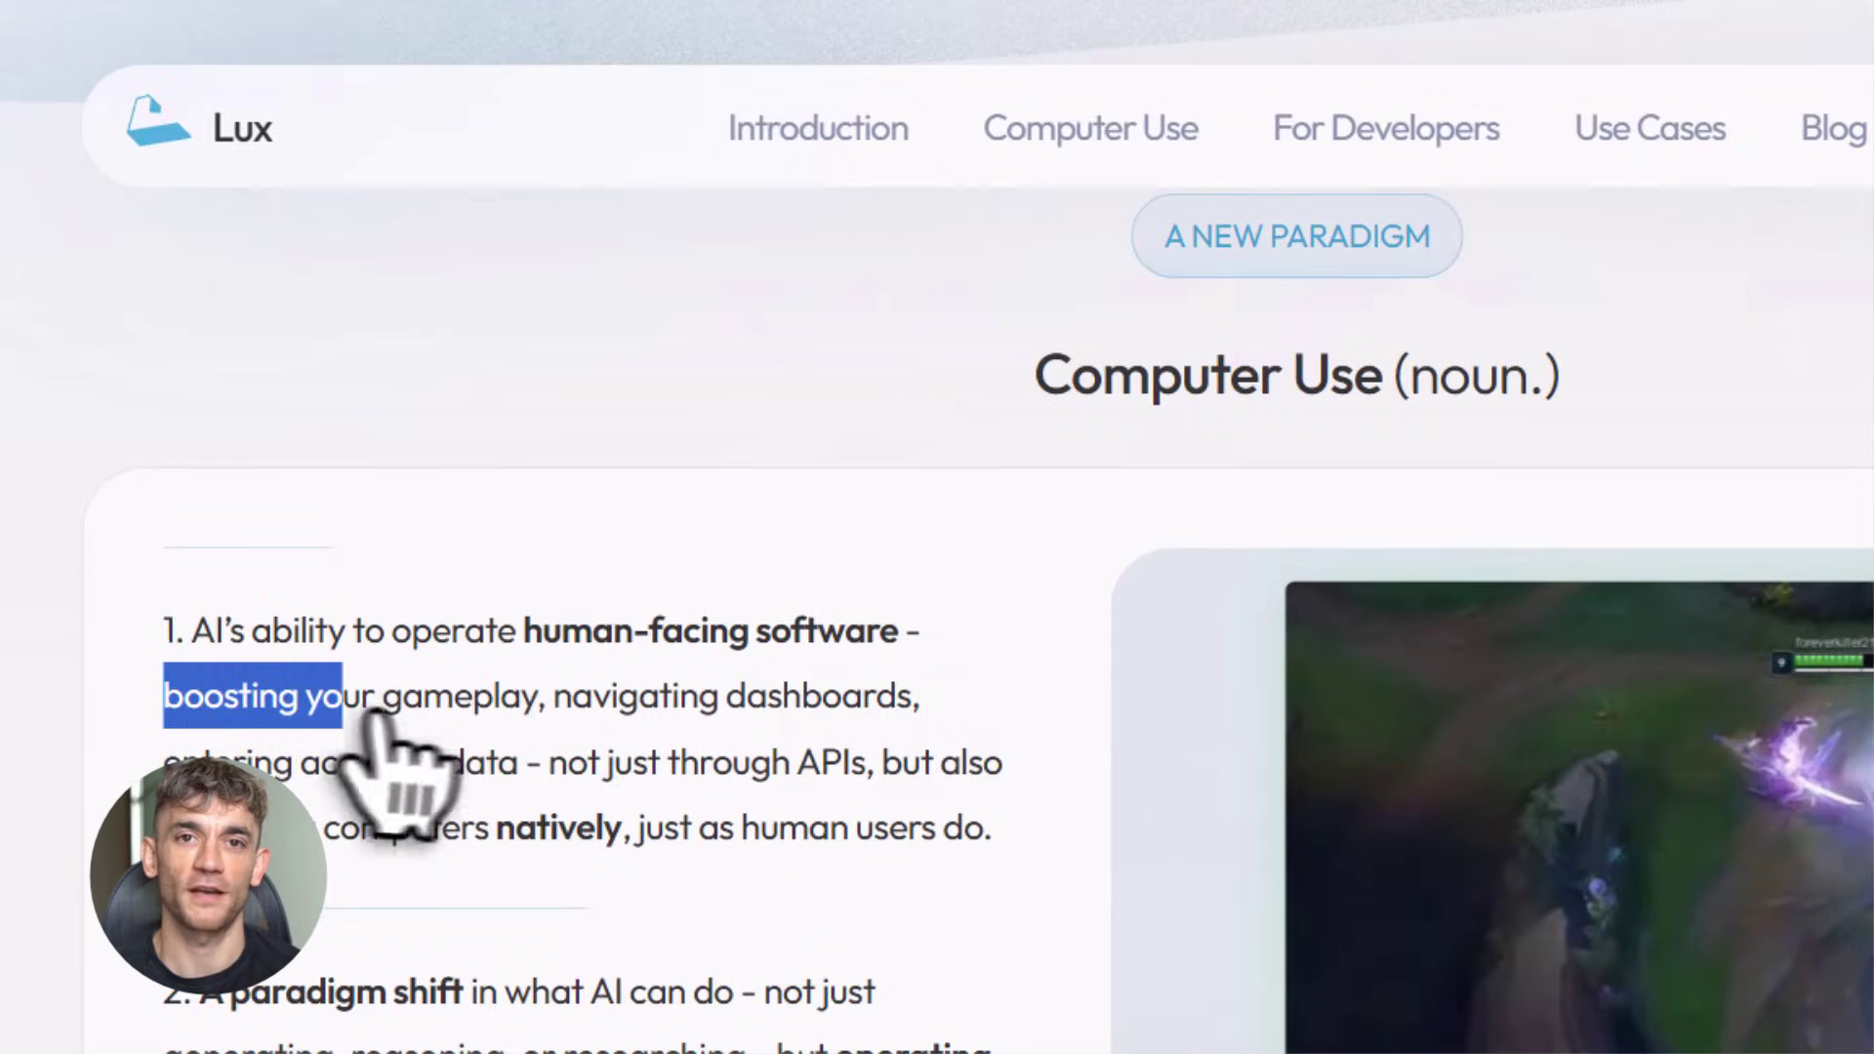
left_click_drag(181, 761, 1016, 769)
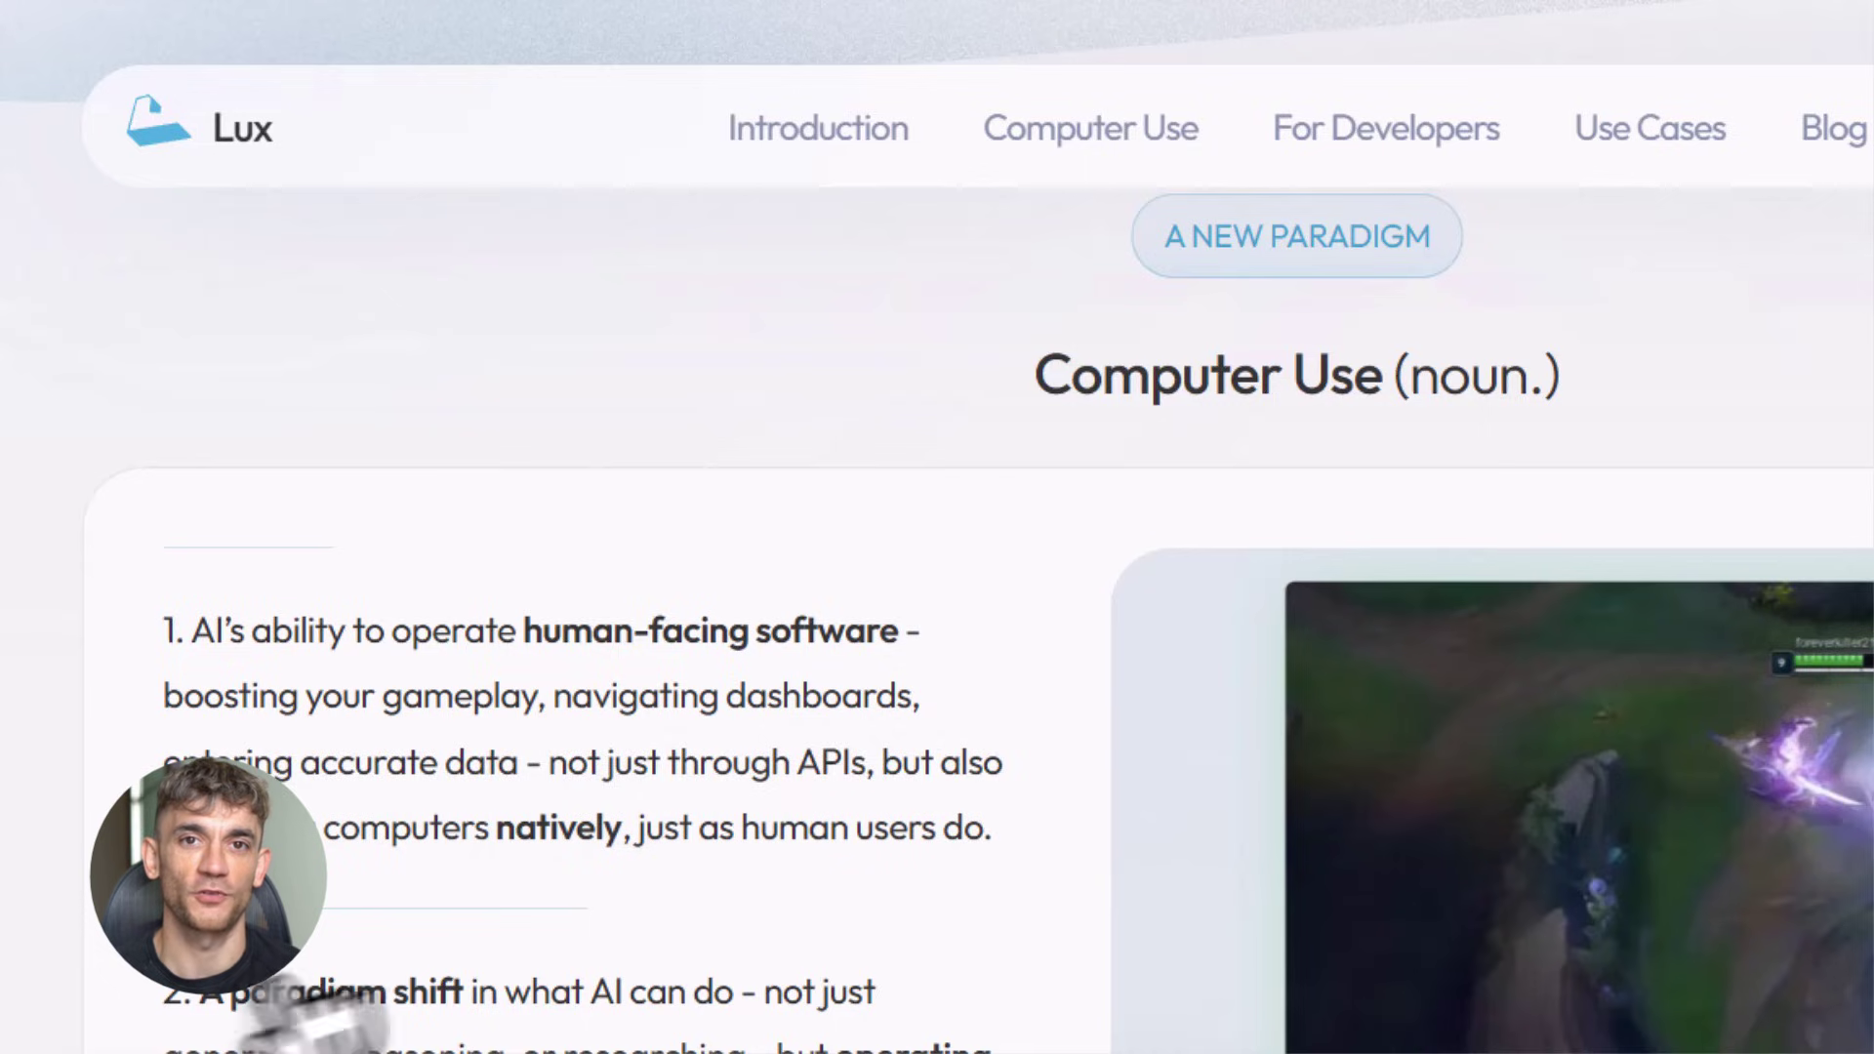
left_click_drag(201, 992, 879, 992)
scroll(937, 585, "down", 3)
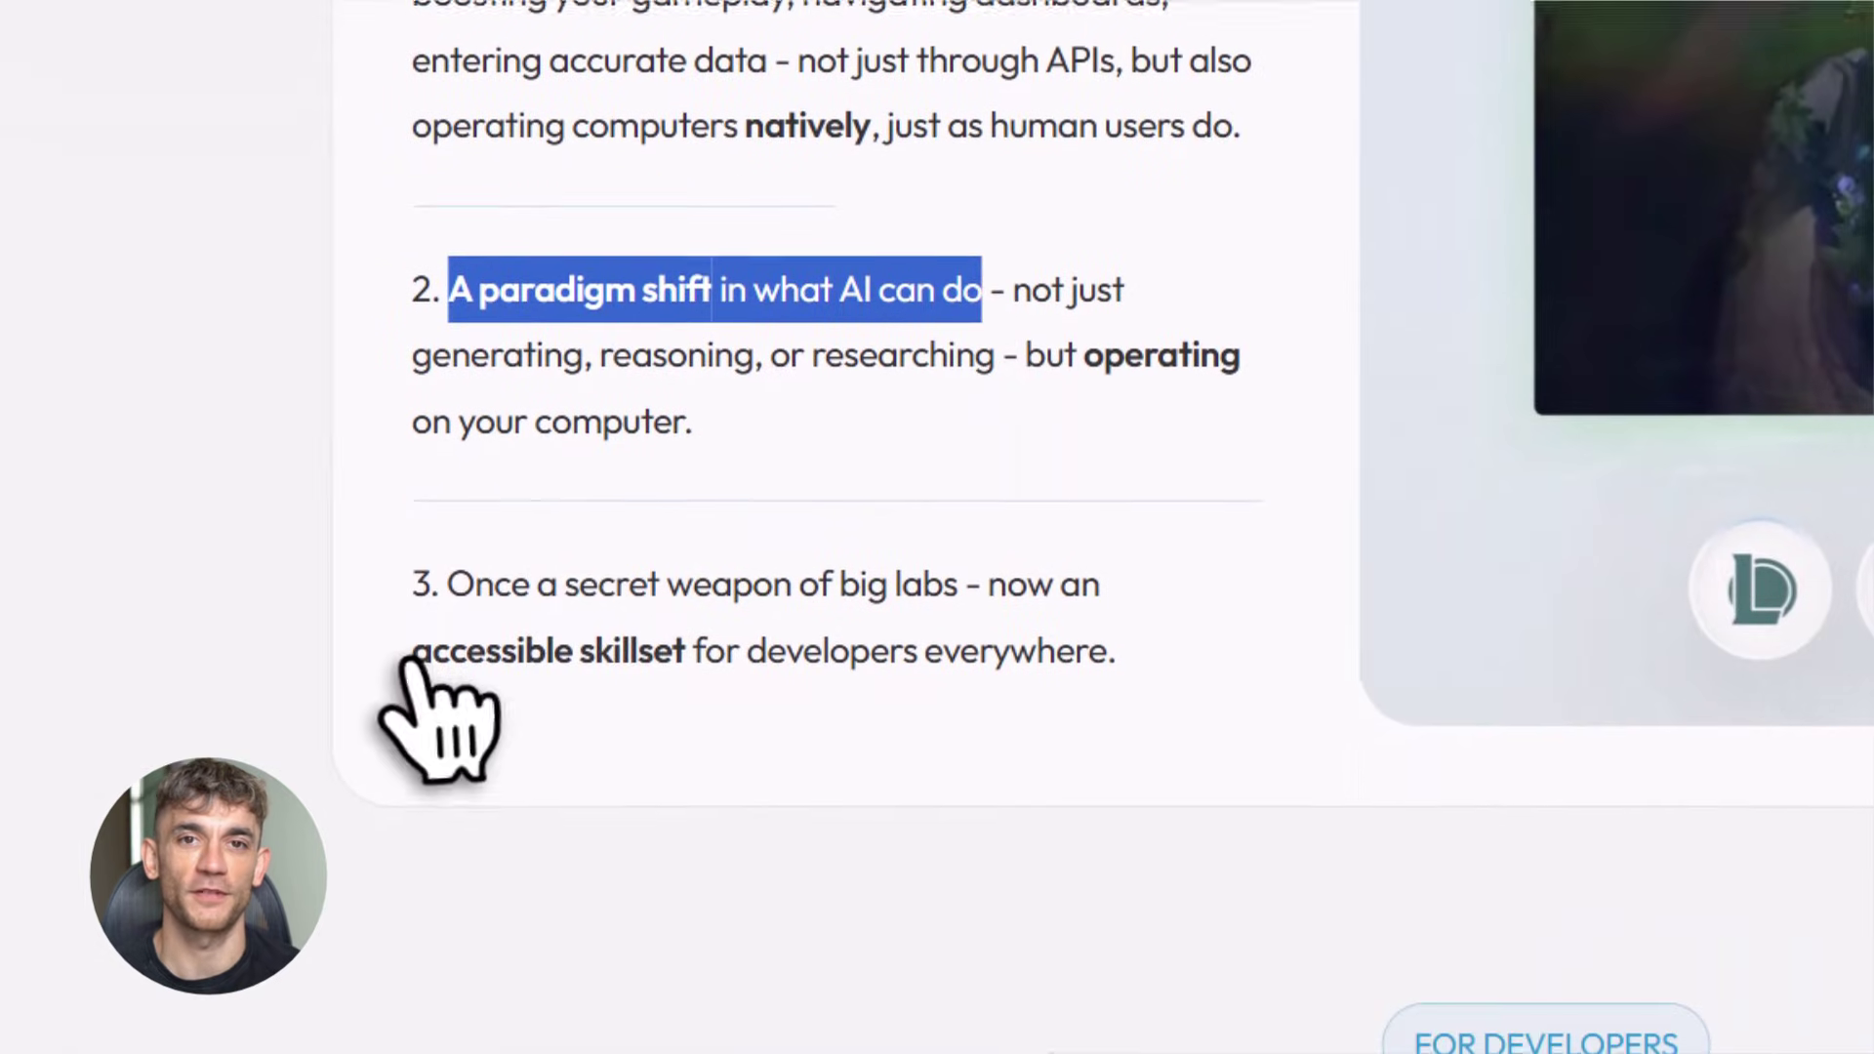
left_click_drag(415, 651, 688, 651)
scroll(967, 557, "down", 5)
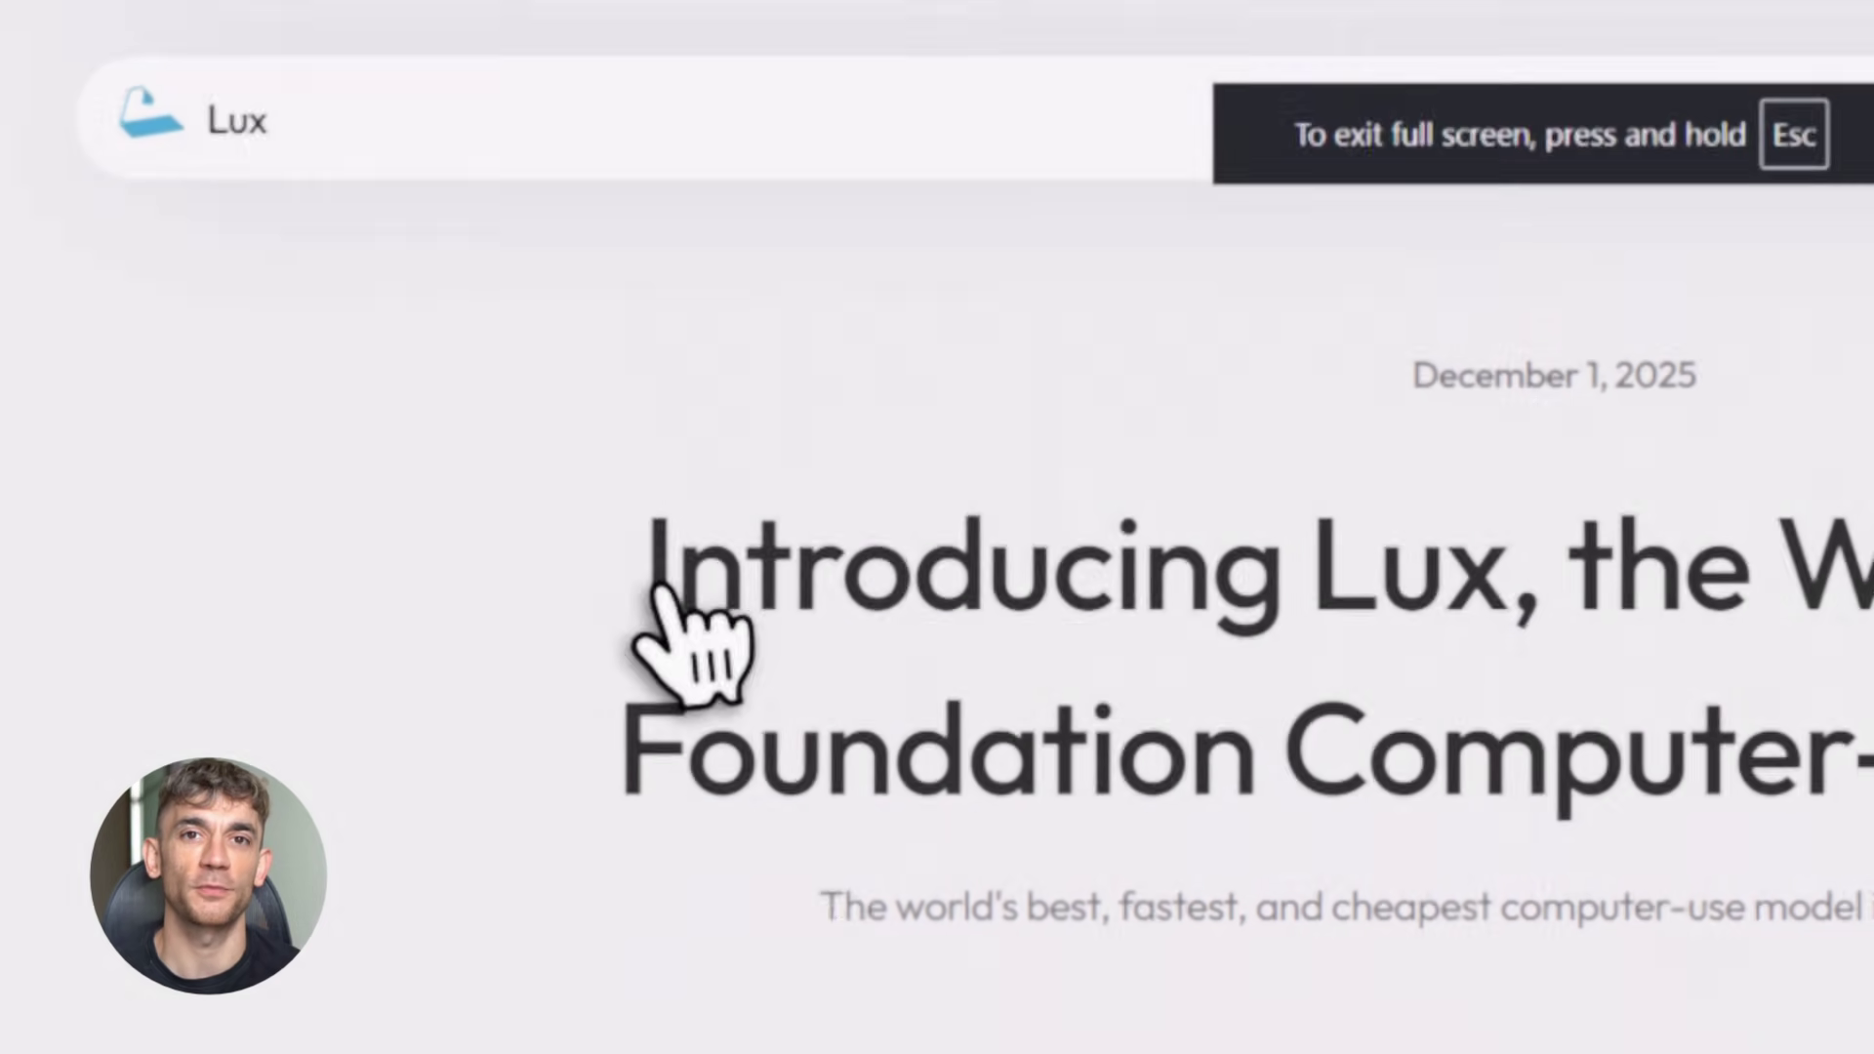
Highlight 'Introducing Lux', 'World's Best' and 'Foundation Computer-Use Model', then open the teammate's Slack DM
left_click_drag(659, 585, 1505, 586)
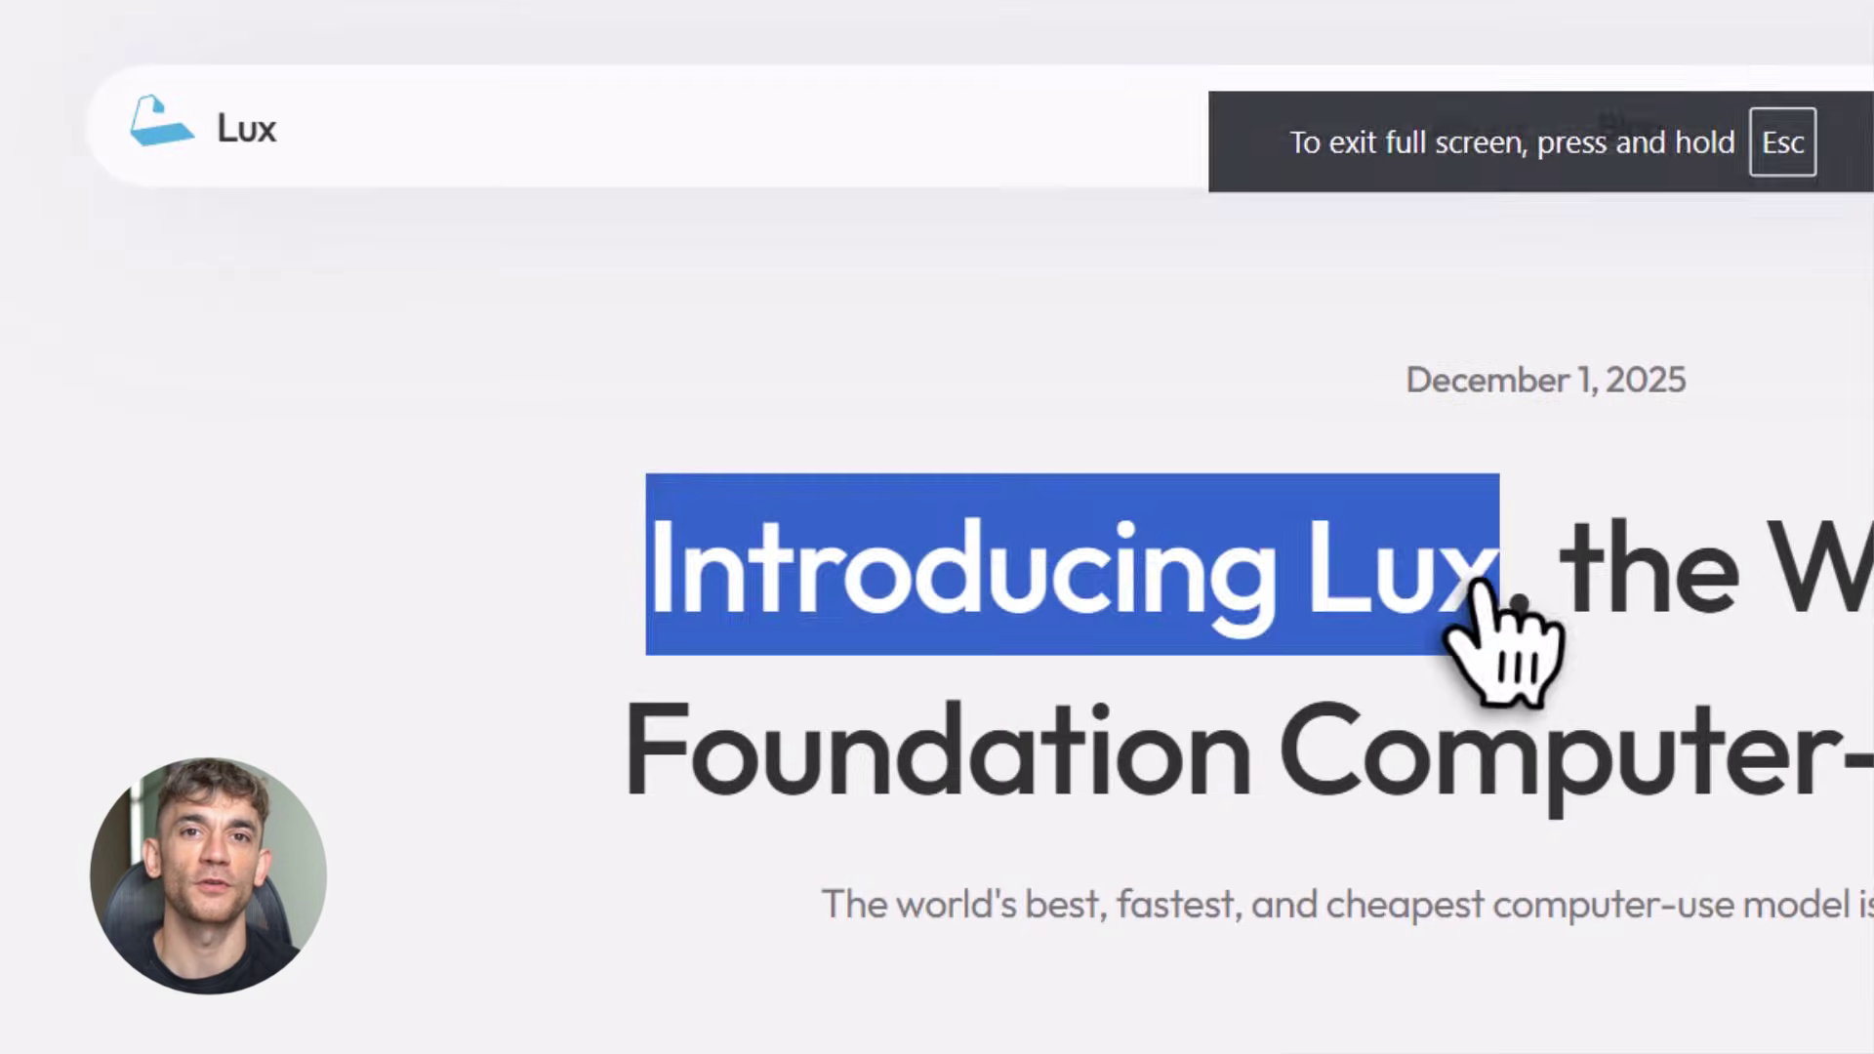
left_click(1802, 629)
left_click_drag(1779, 601, 1868, 586)
left_click_drag(629, 748, 1860, 747)
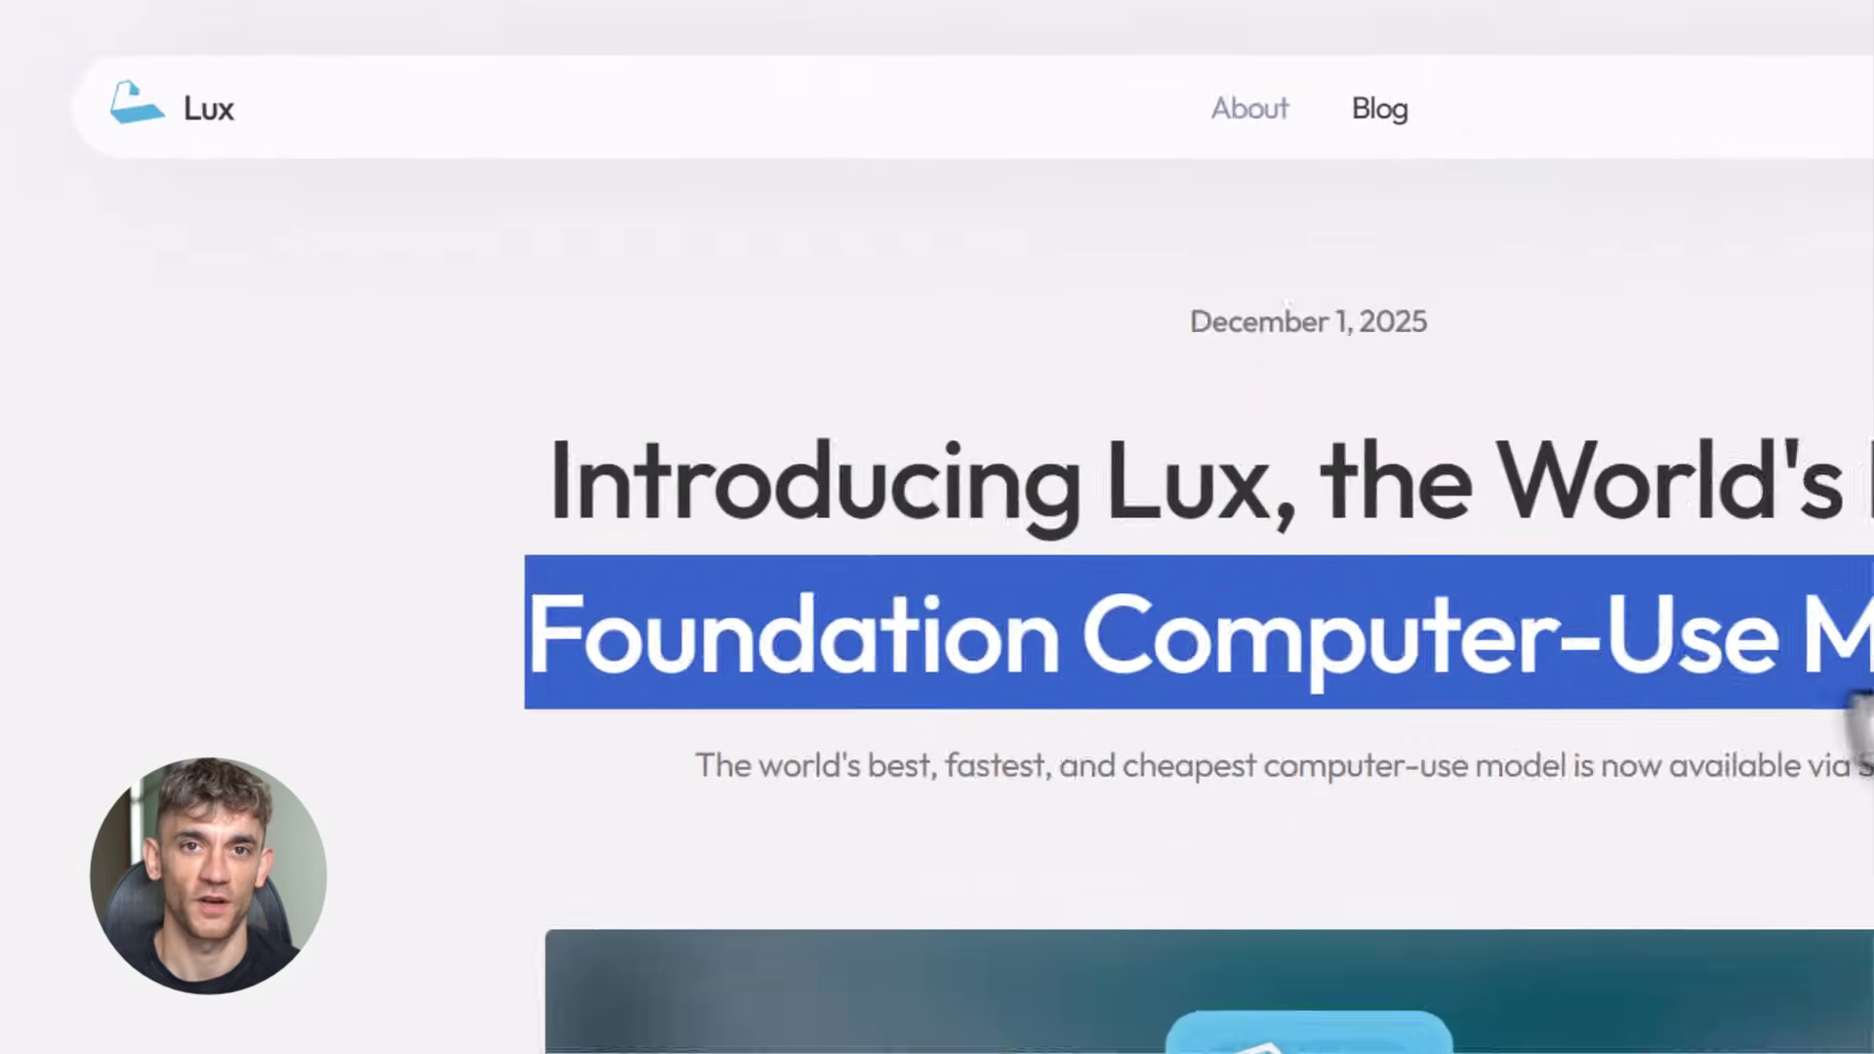
left_click(1048, 586)
scroll(1048, 586, "down", 5)
scroll(981, 586, "down", 3)
scroll(995, 601, "down", 2)
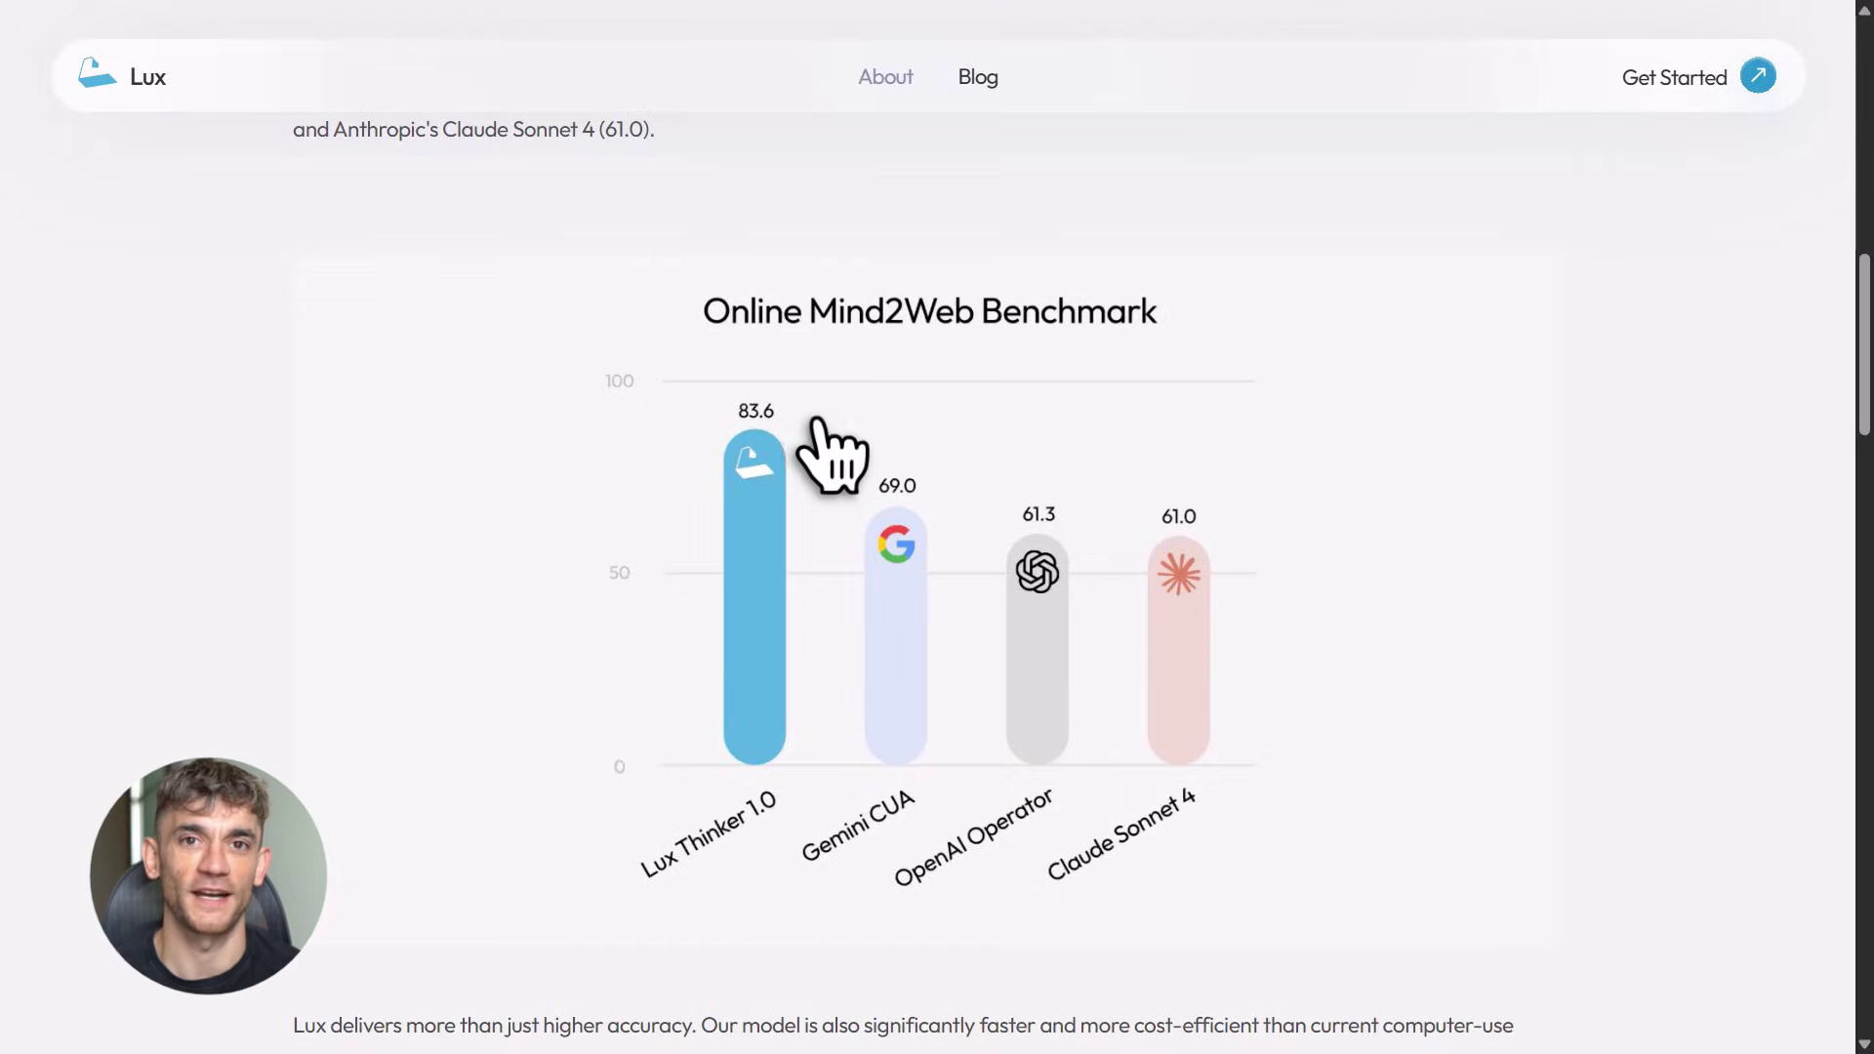
scroll(820, 469, "down", 5)
scroll(821, 469, "down", 5)
scroll(820, 469, "down", 3)
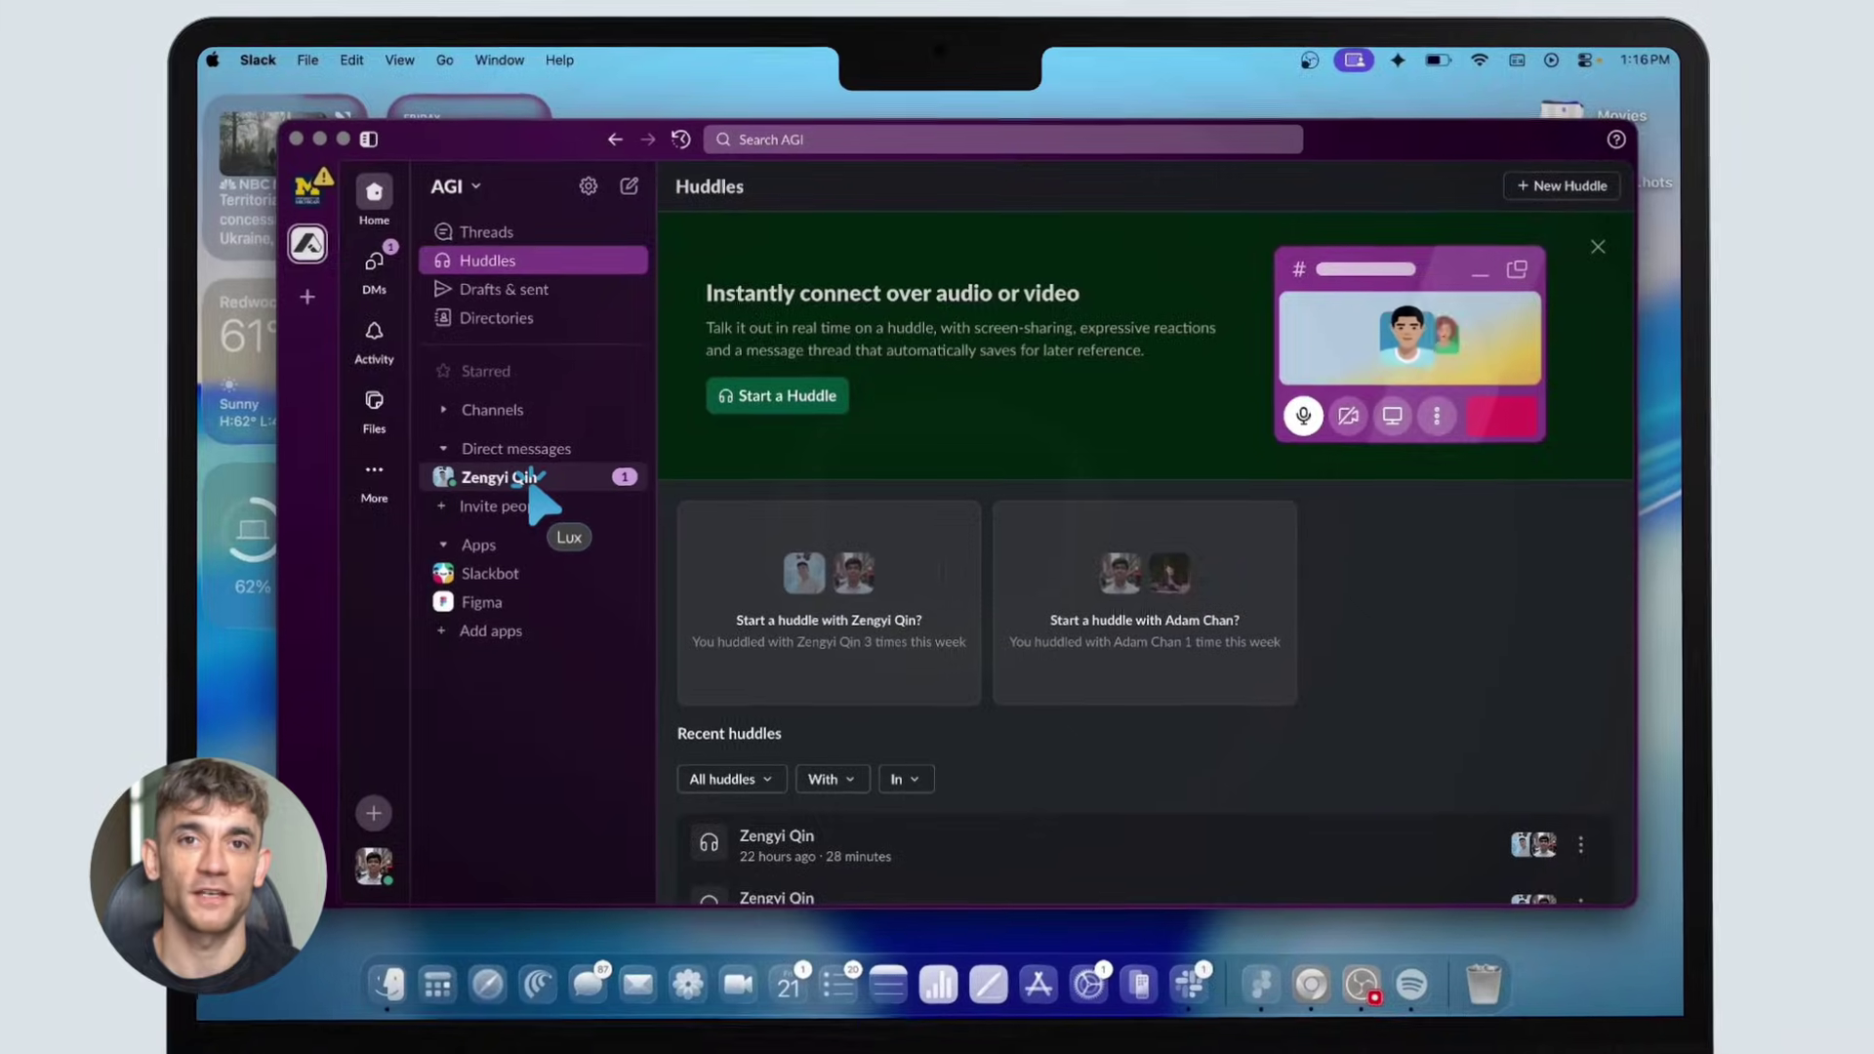
left_click(491, 485)
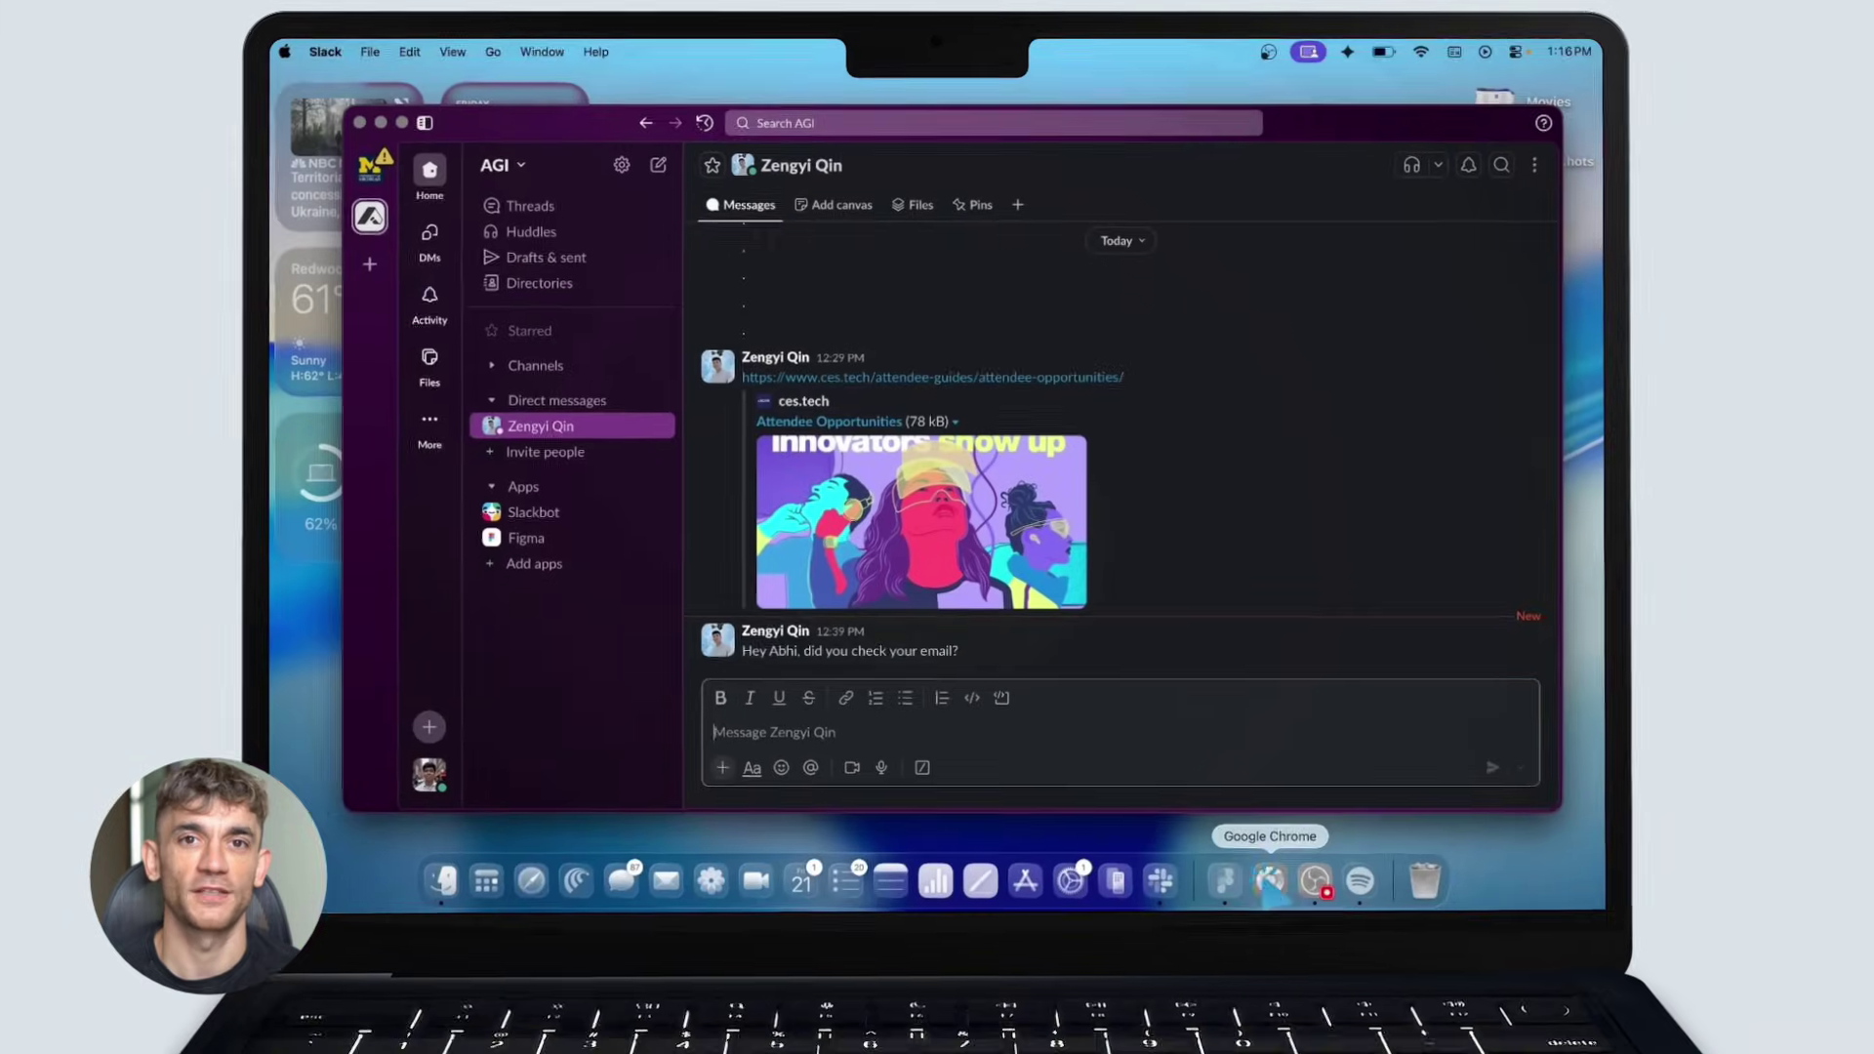
Launch Chrome from the Dock and load the Gmail inbox at mail.google.com
left_click(1261, 858)
left_click(689, 264)
type("mail.google.com/mail/u/5/#inbox")
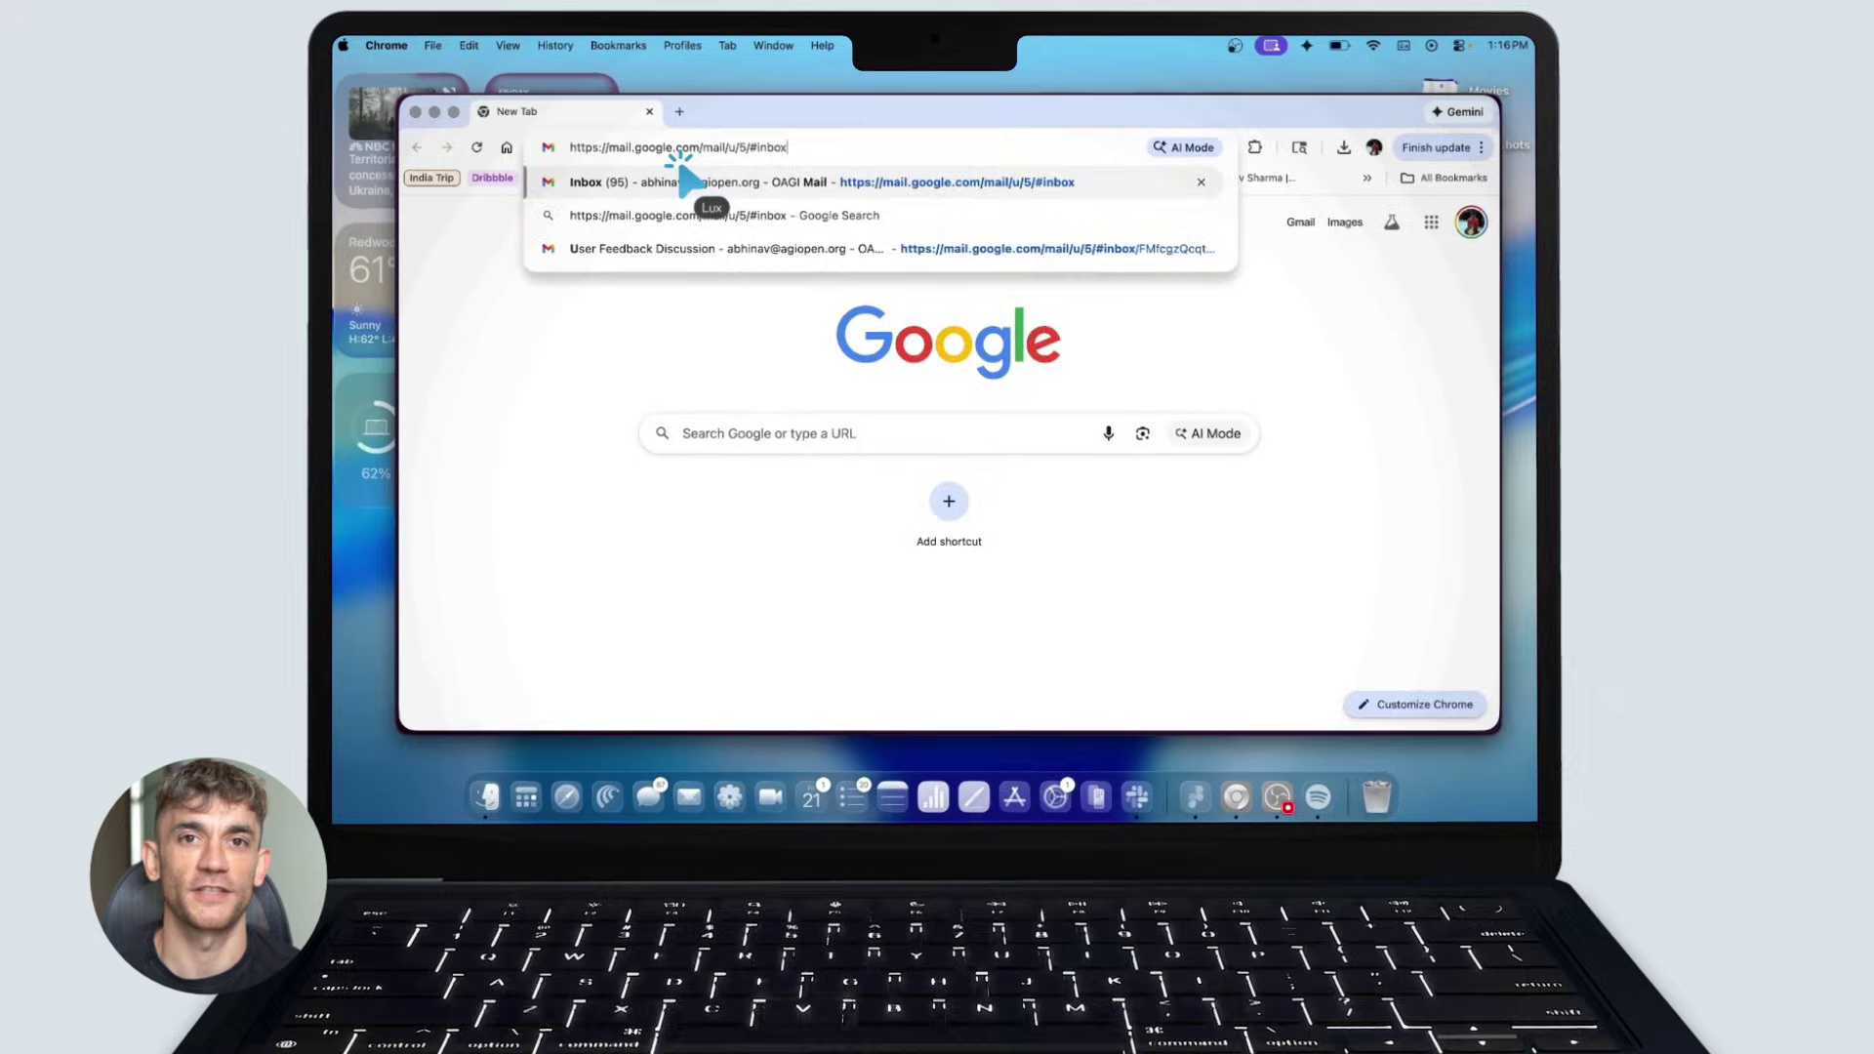
key("Return")
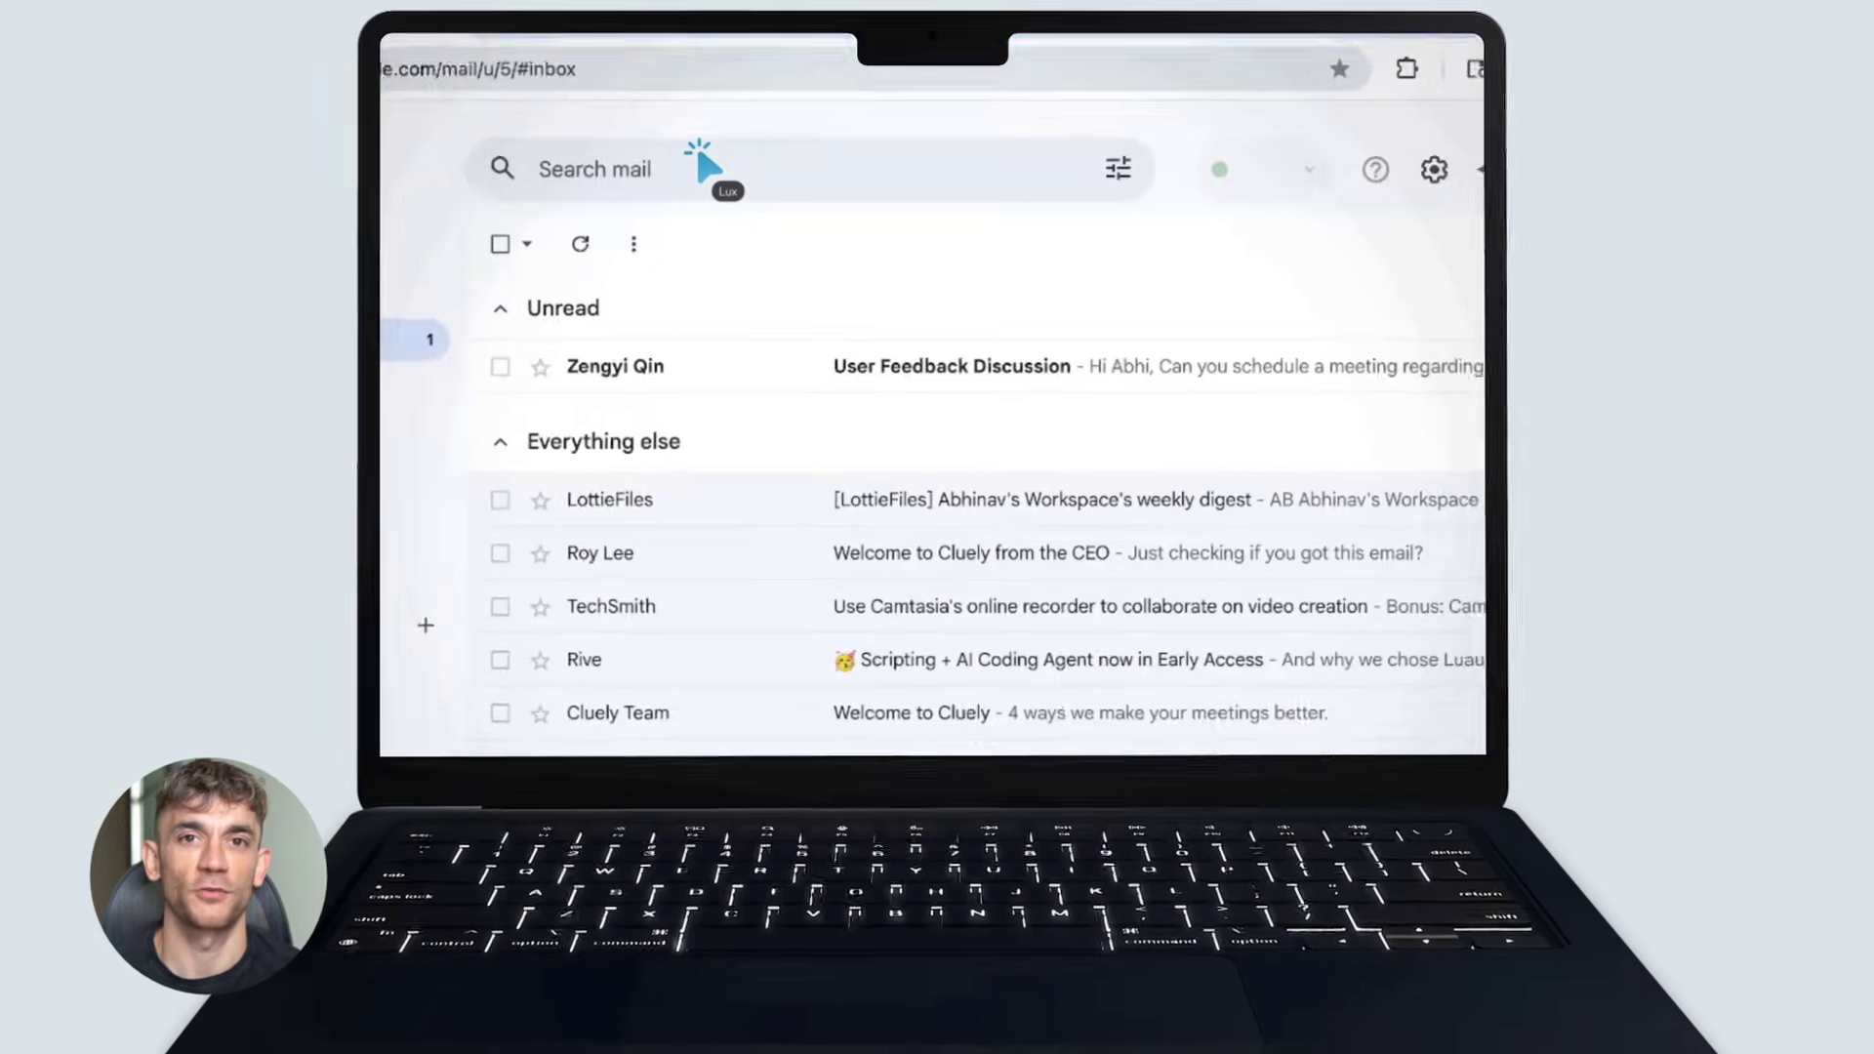
Read the 'User Feedback Discussion' email, then load calendar.google.com in a new tab
left_click(762, 363)
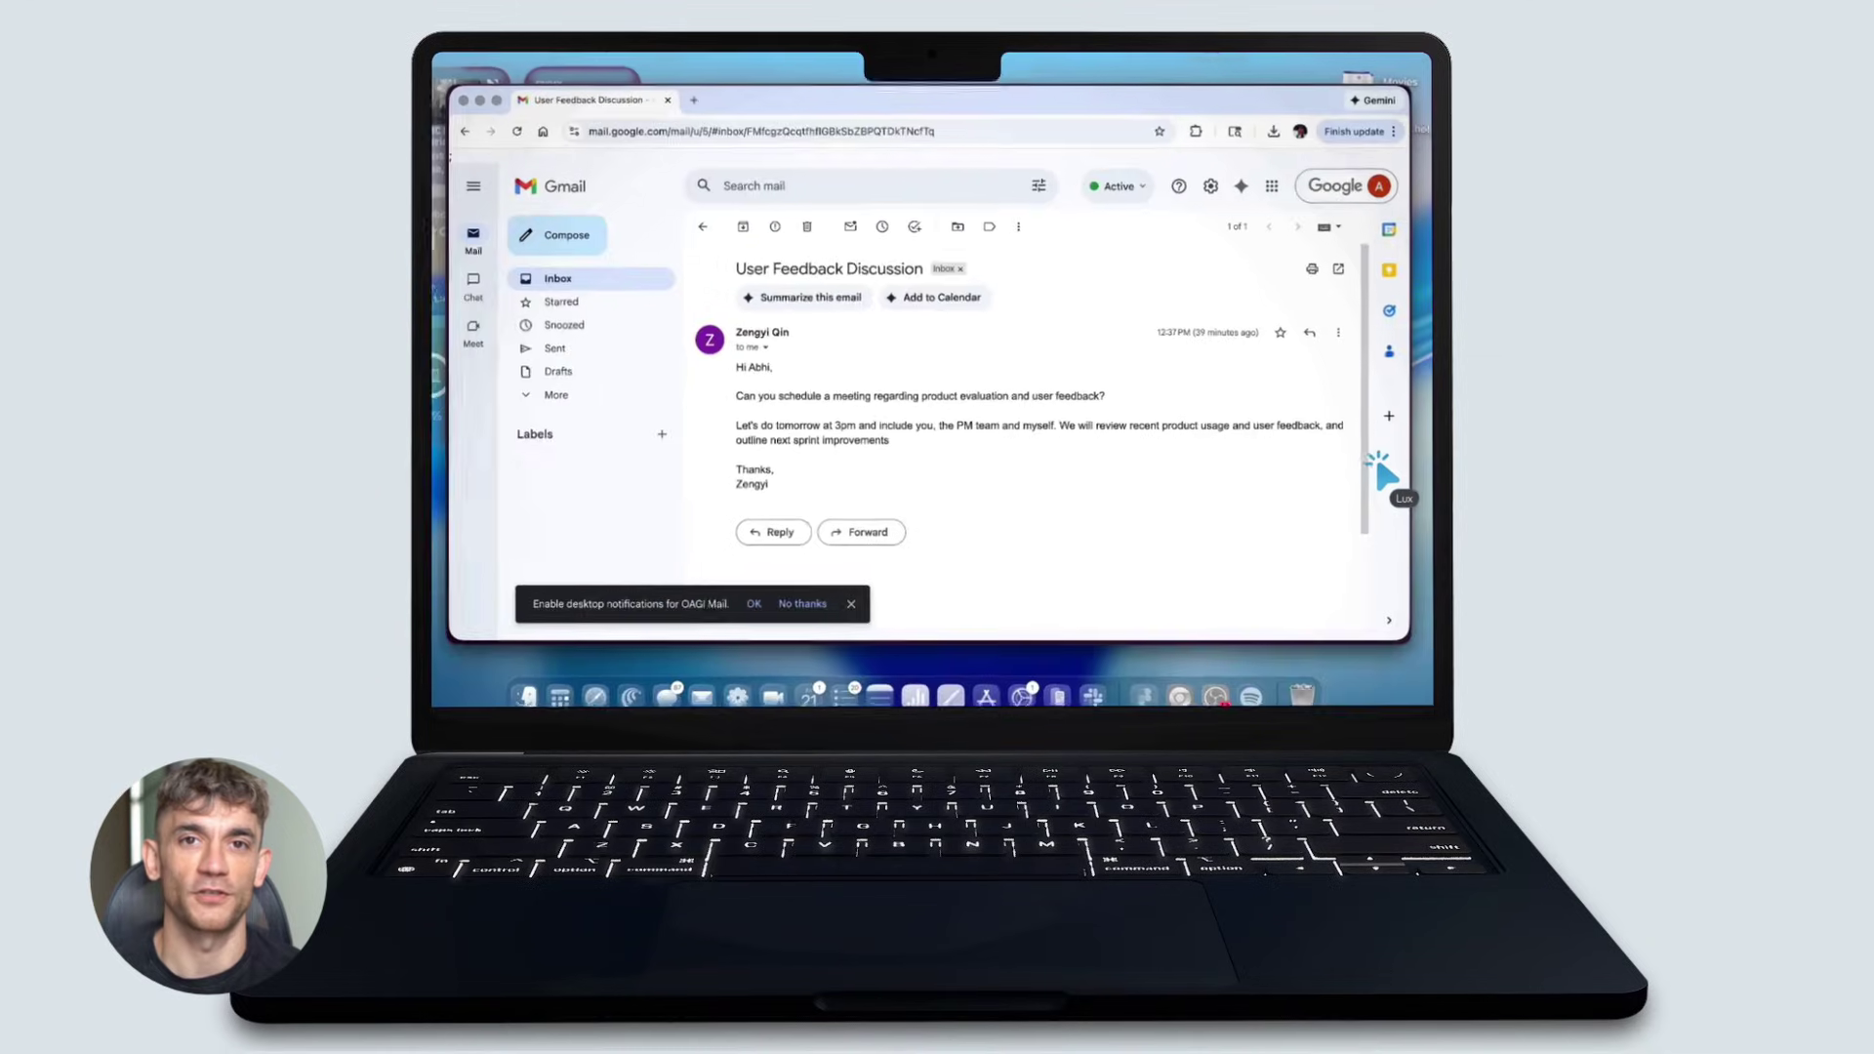
key("super+t")
type("calendar.google.com")
key("Return")
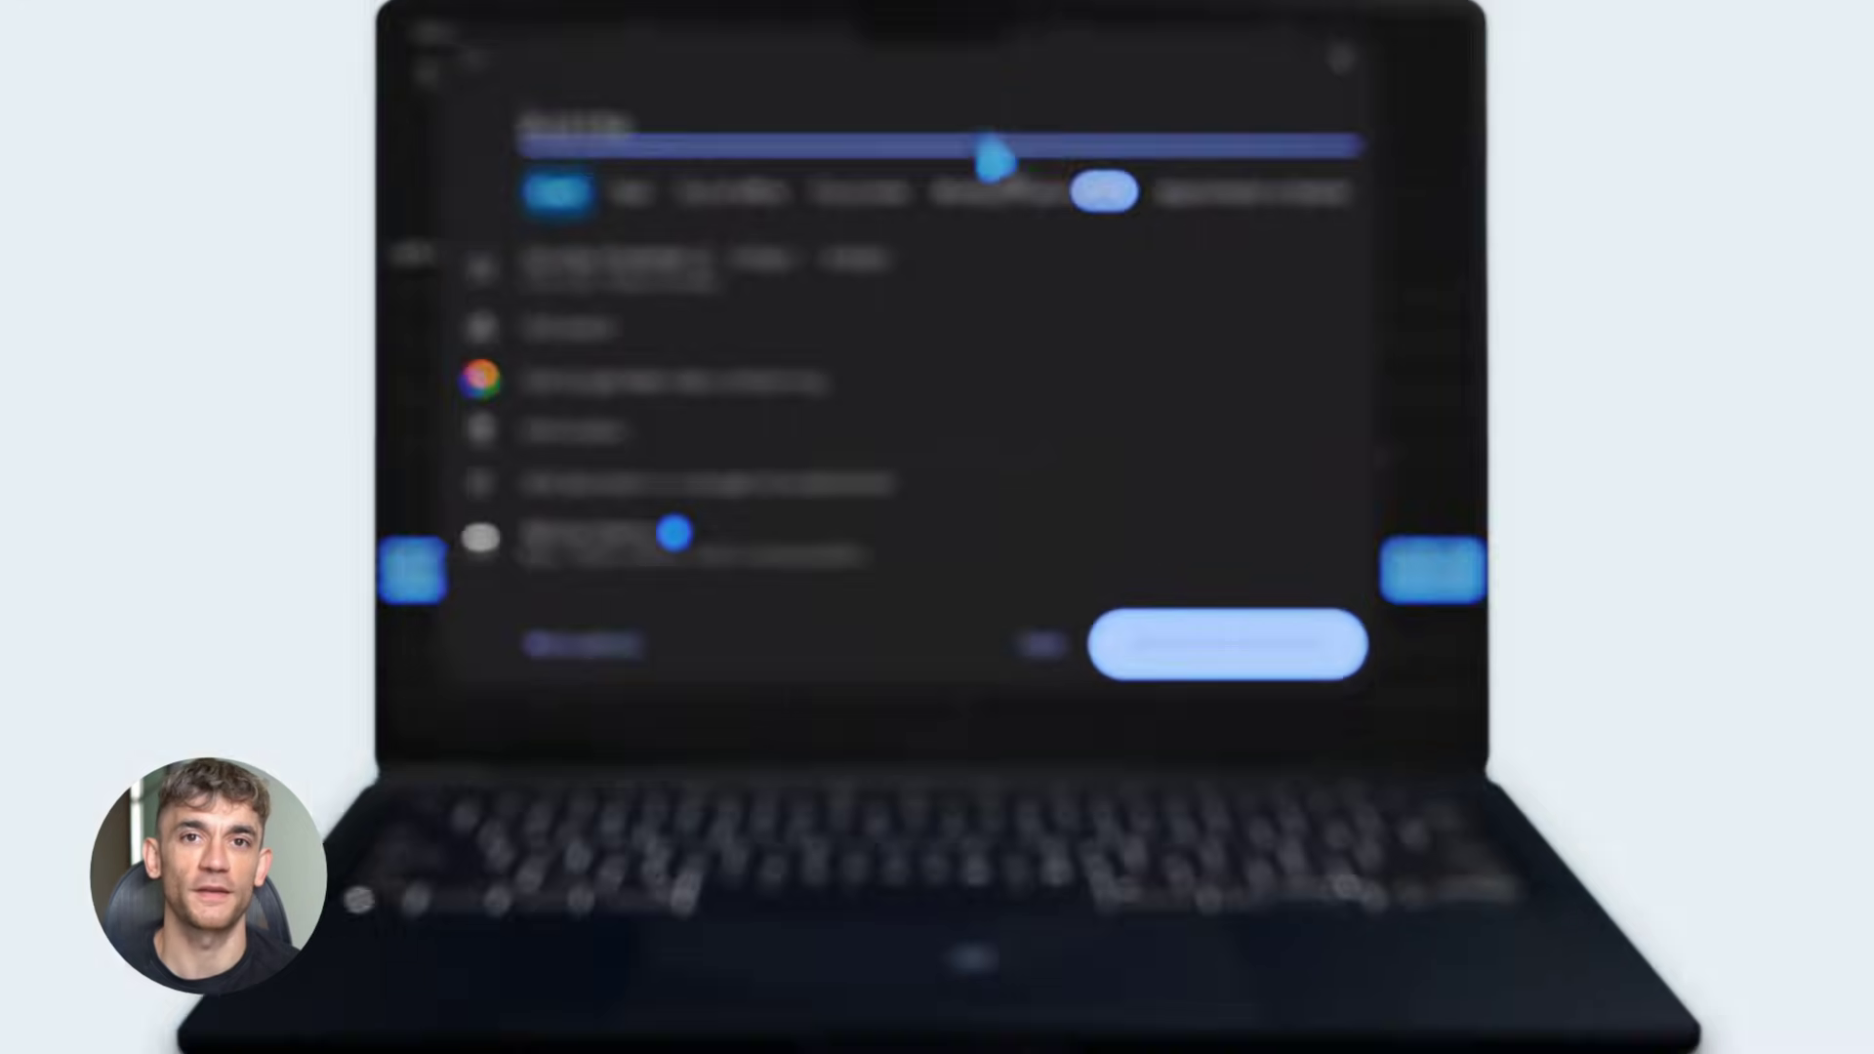
type("ack E")
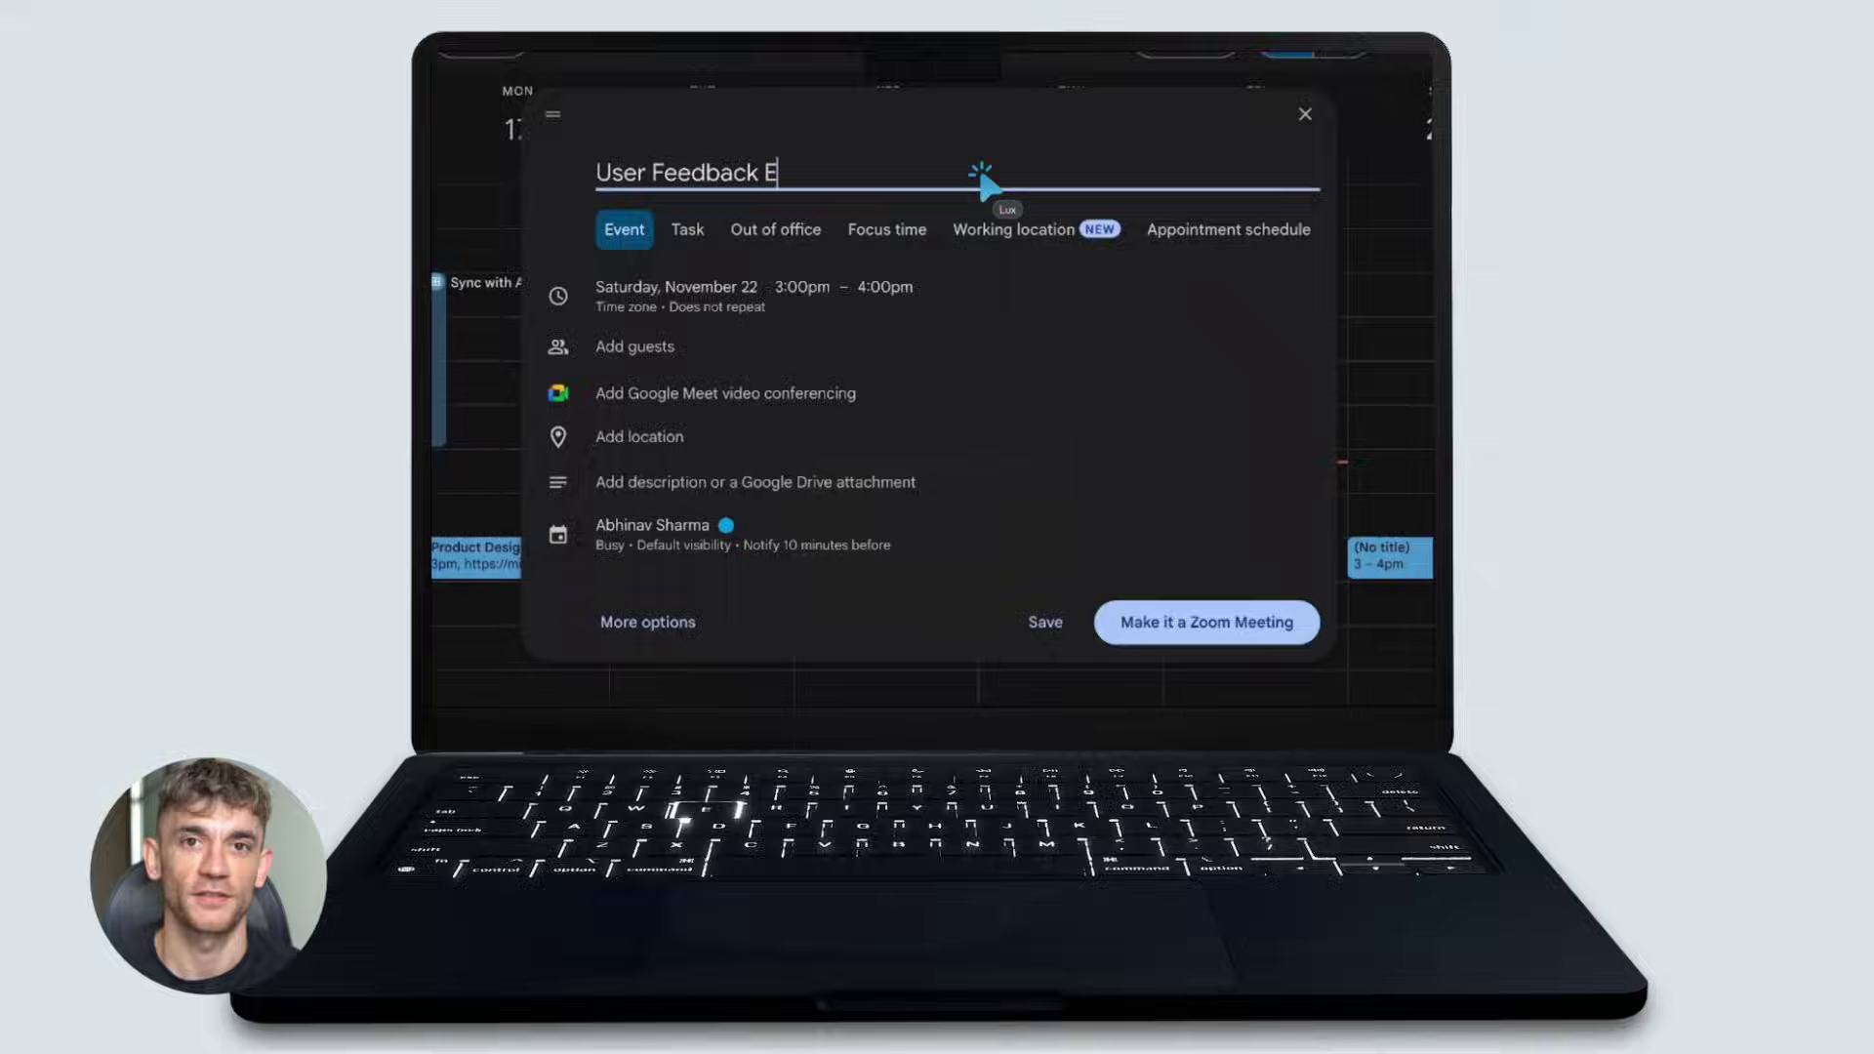
type("valuation")
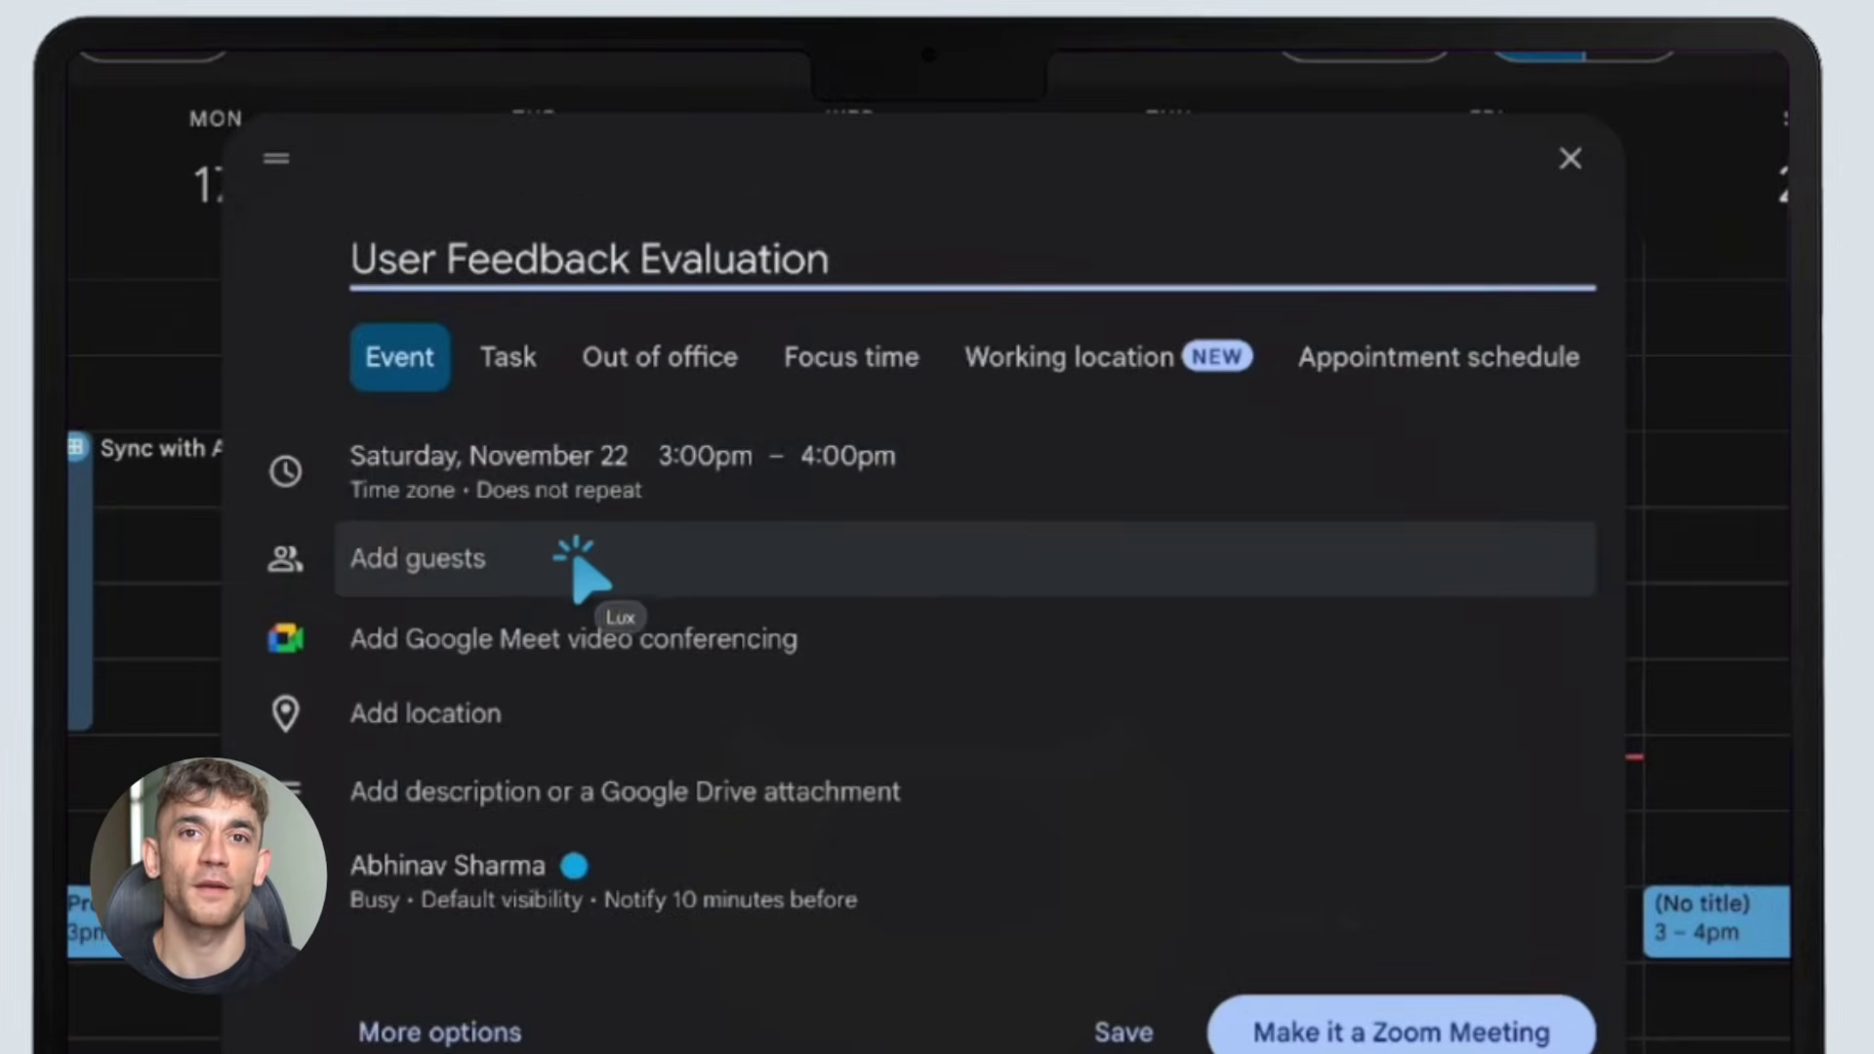
Save the User Feedback Evaluation event with guests and description, send invites, and confirm in Slack
left_click(586, 561)
scroll(908, 733, "down", 3)
scroll(993, 777, "down", 3)
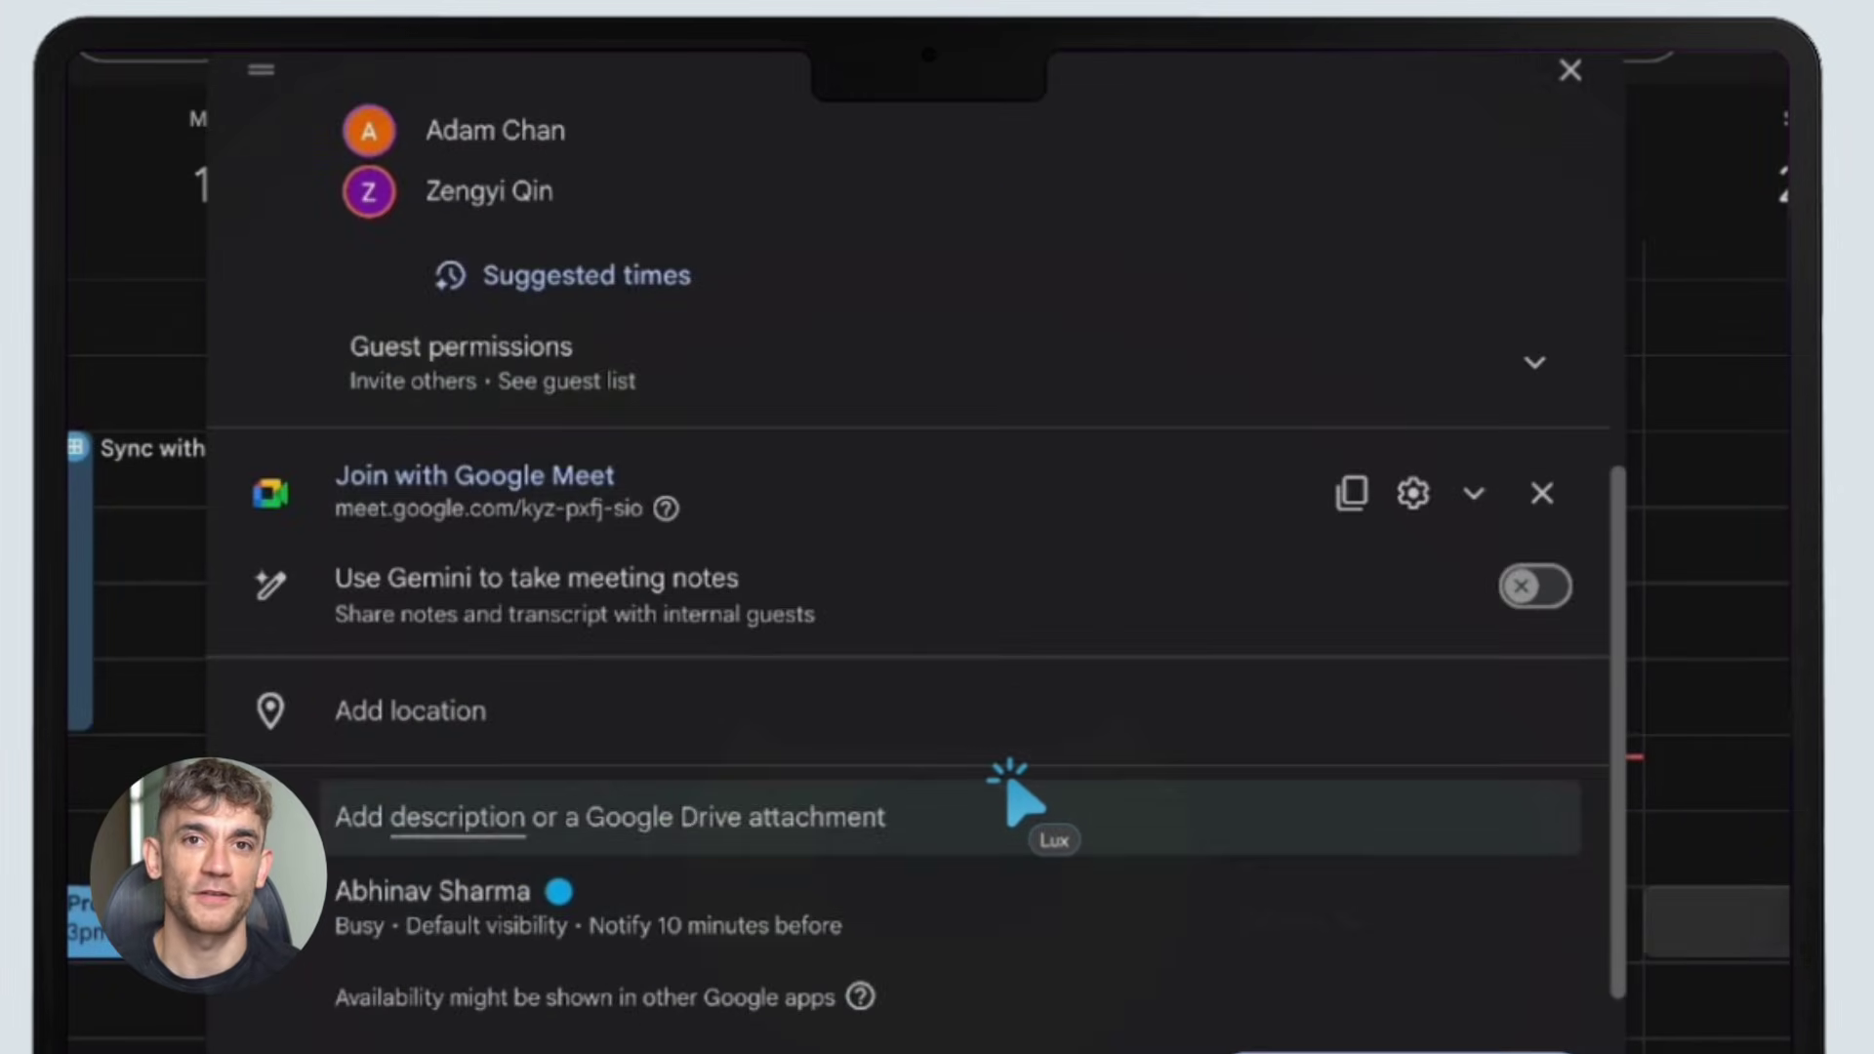
left_click(979, 791)
type("This meeting is to evaluate user feedback for product evaluation. I have included Zengyi and the PM, adam.")
left_click(1131, 1046)
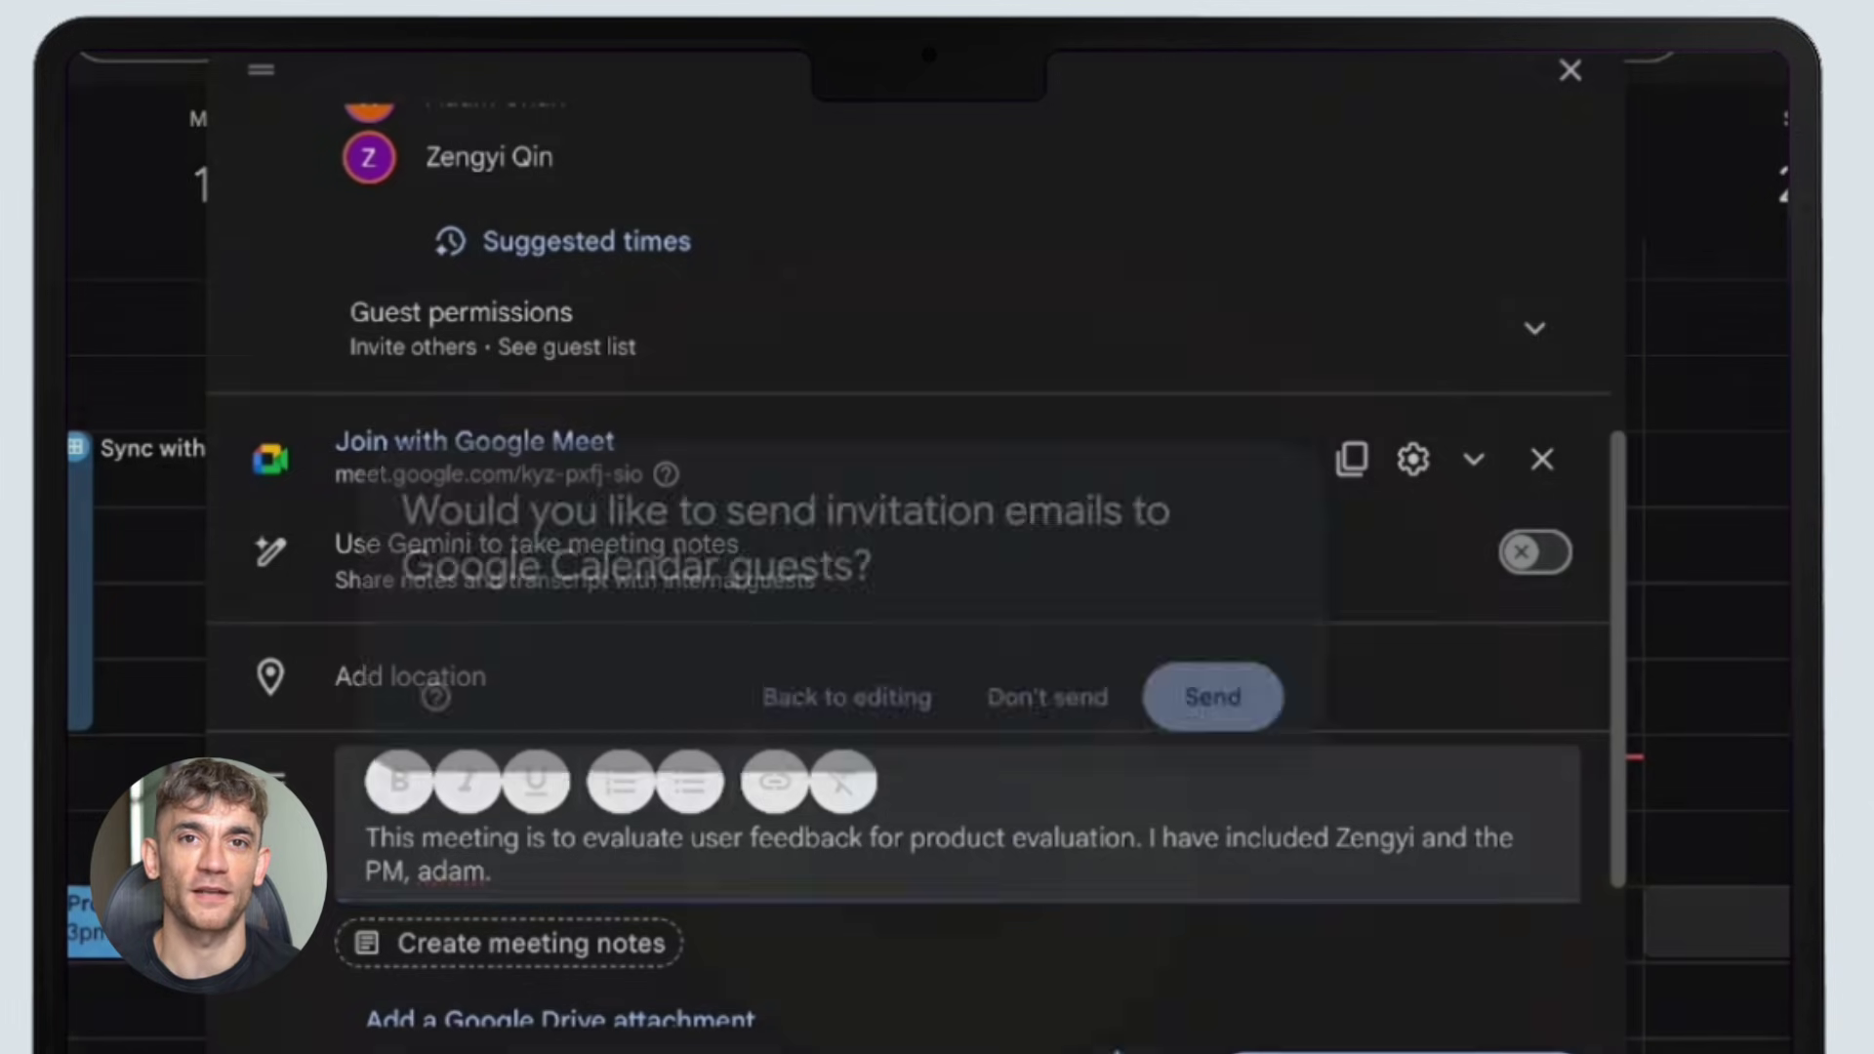
left_click(1249, 706)
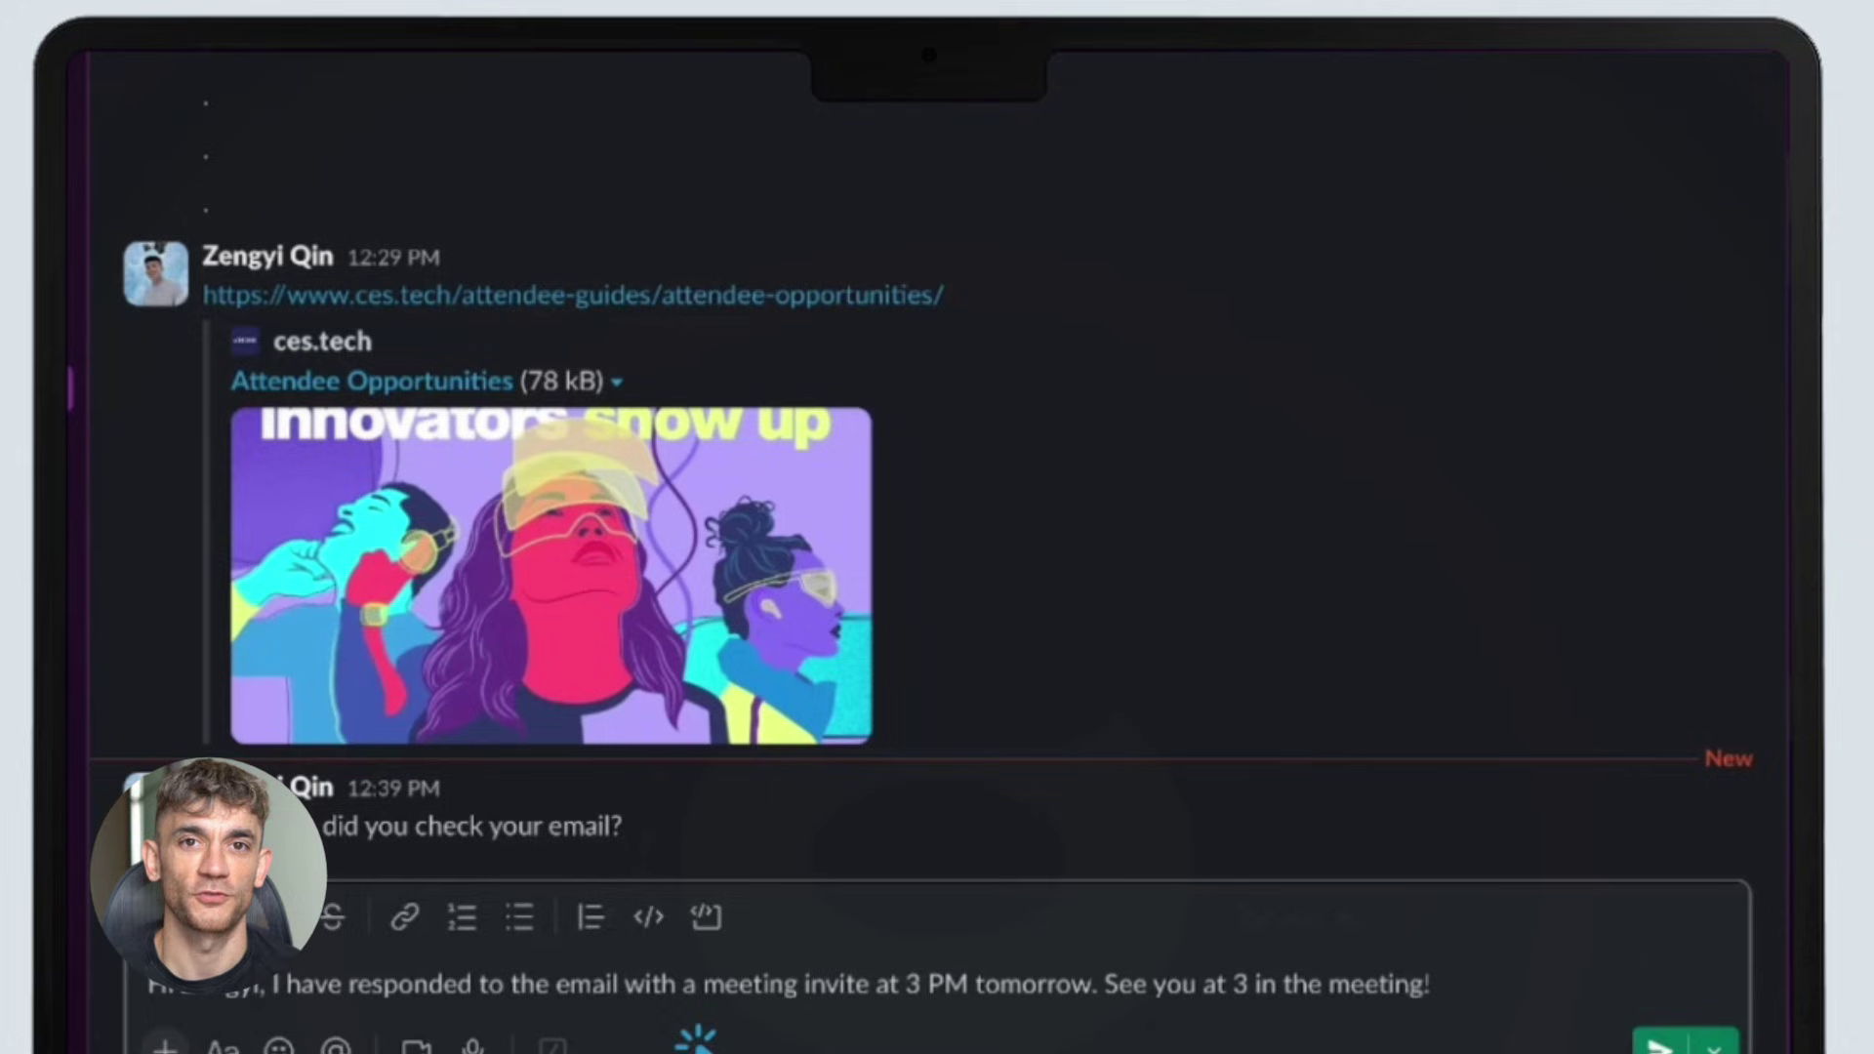
key("Return")
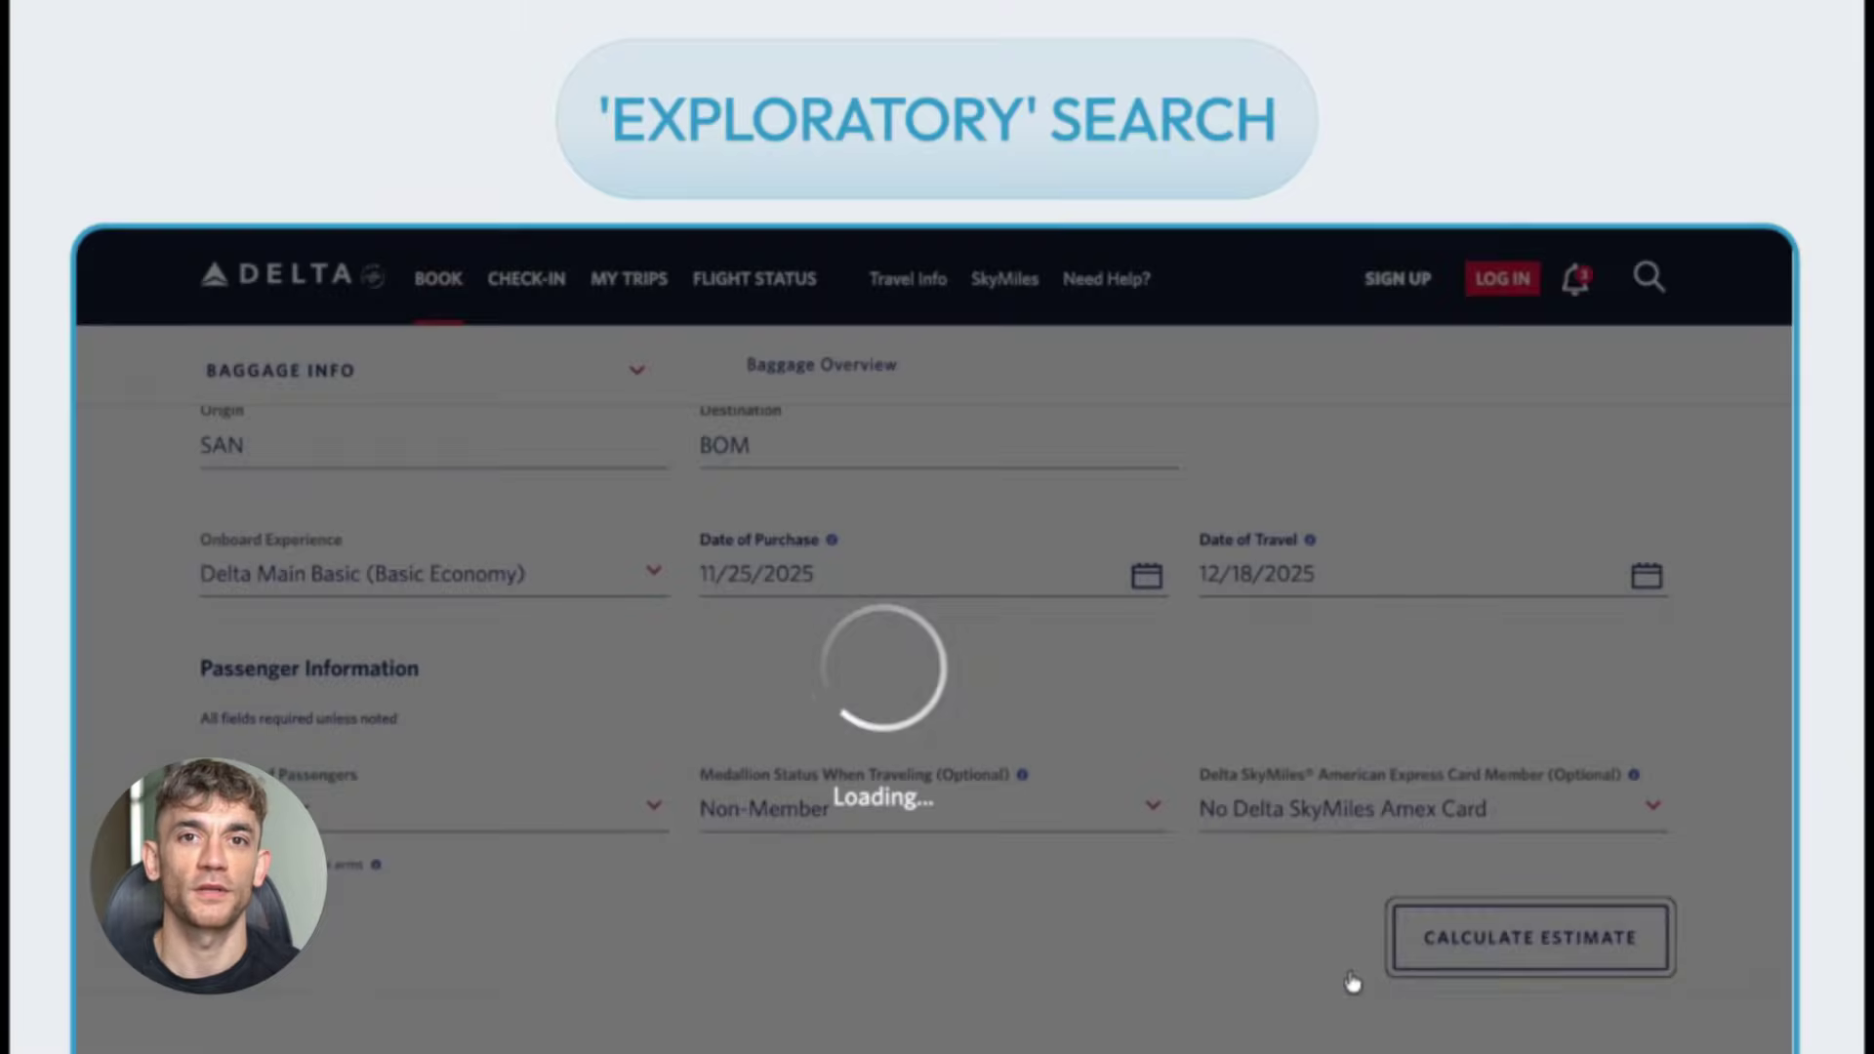
scroll(1162, 848, "down", 3)
scroll(1161, 849, "down", 2)
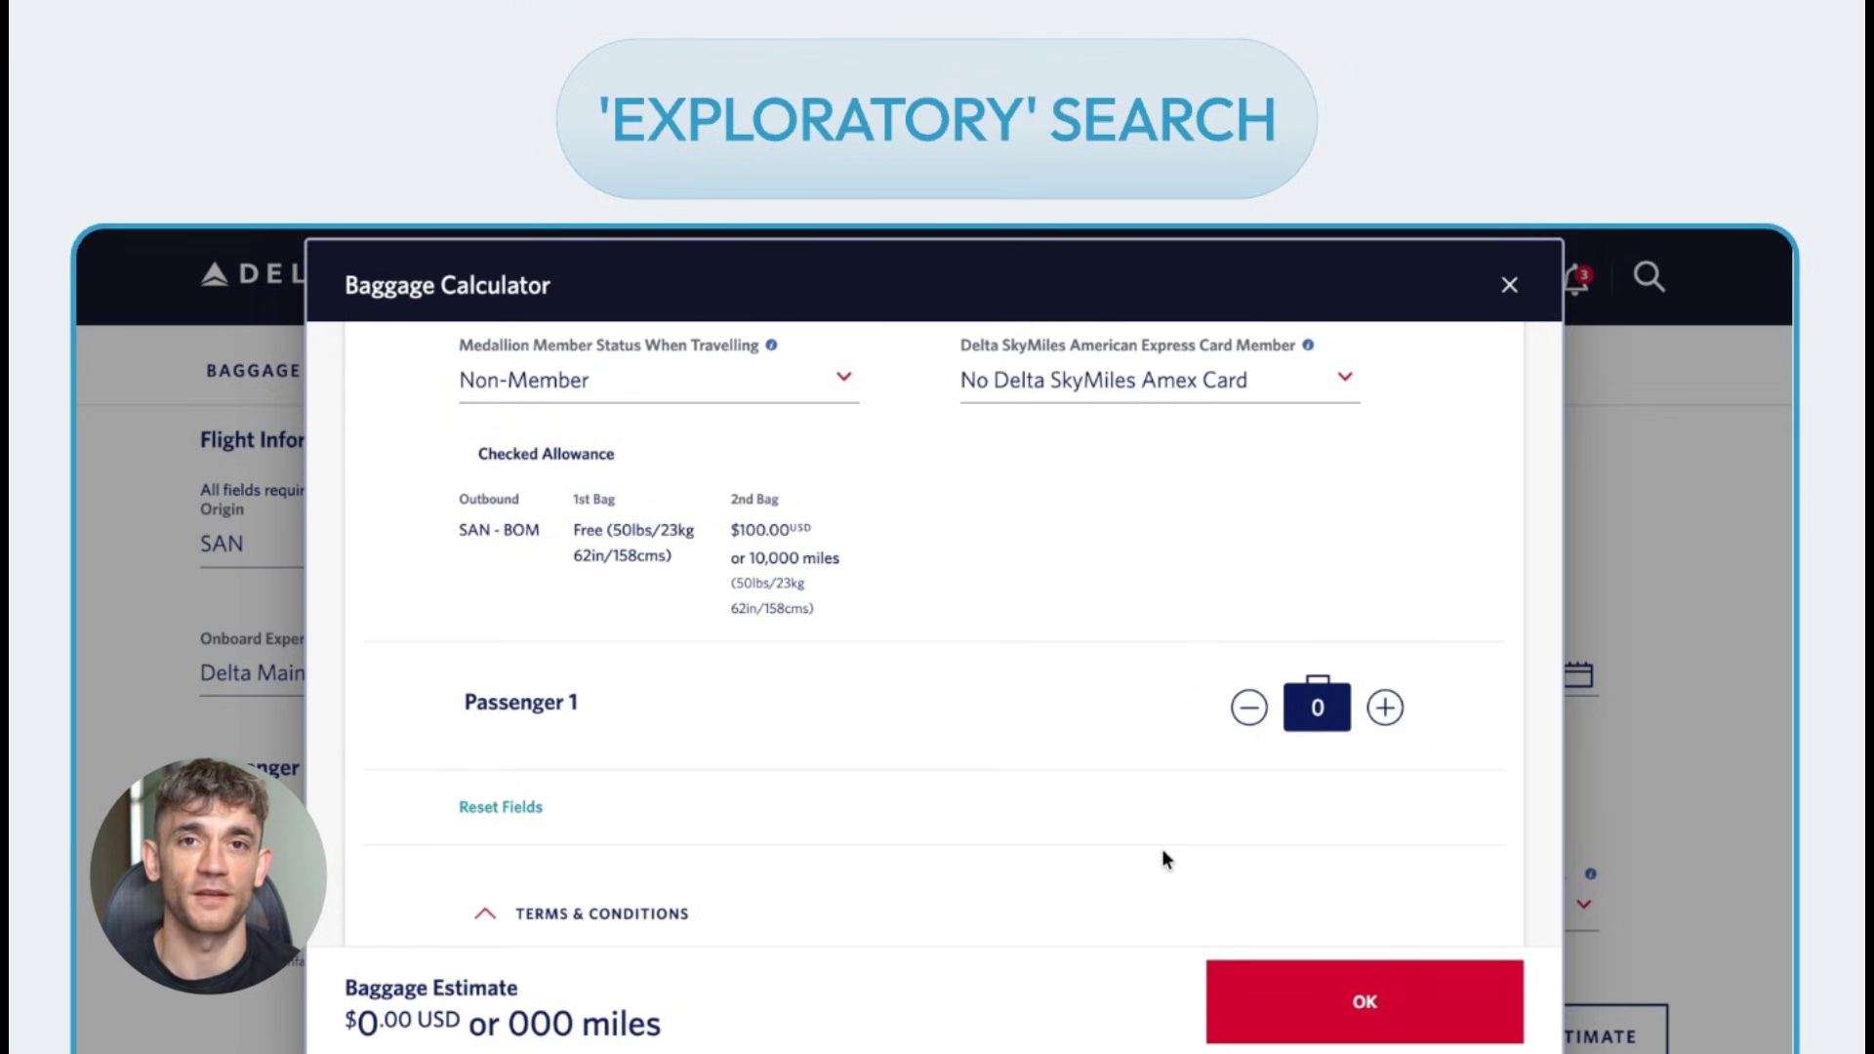
Add one checked bag for Passenger 1 in the Baggage Calculator dialog
left_click(1388, 708)
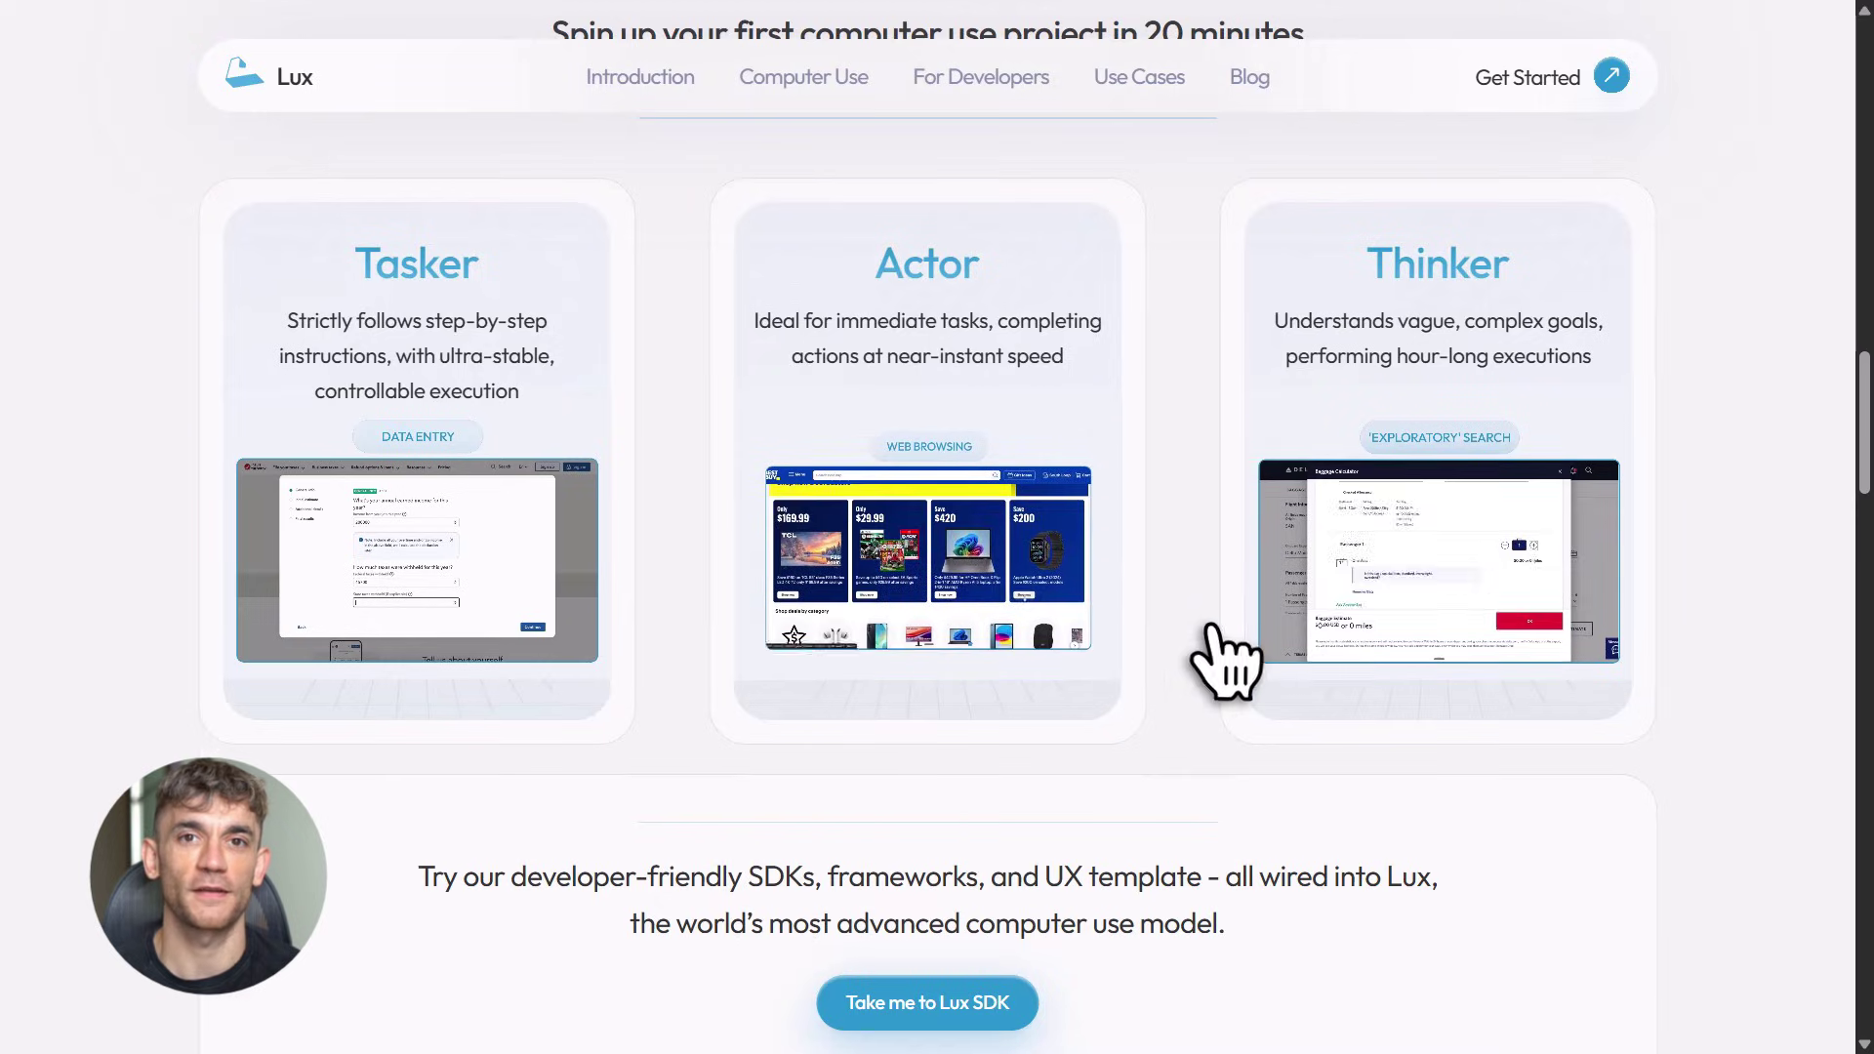
scroll(1228, 659, "down", 2)
scroll(967, 498, "down", 2)
scroll(966, 524, "down", 3)
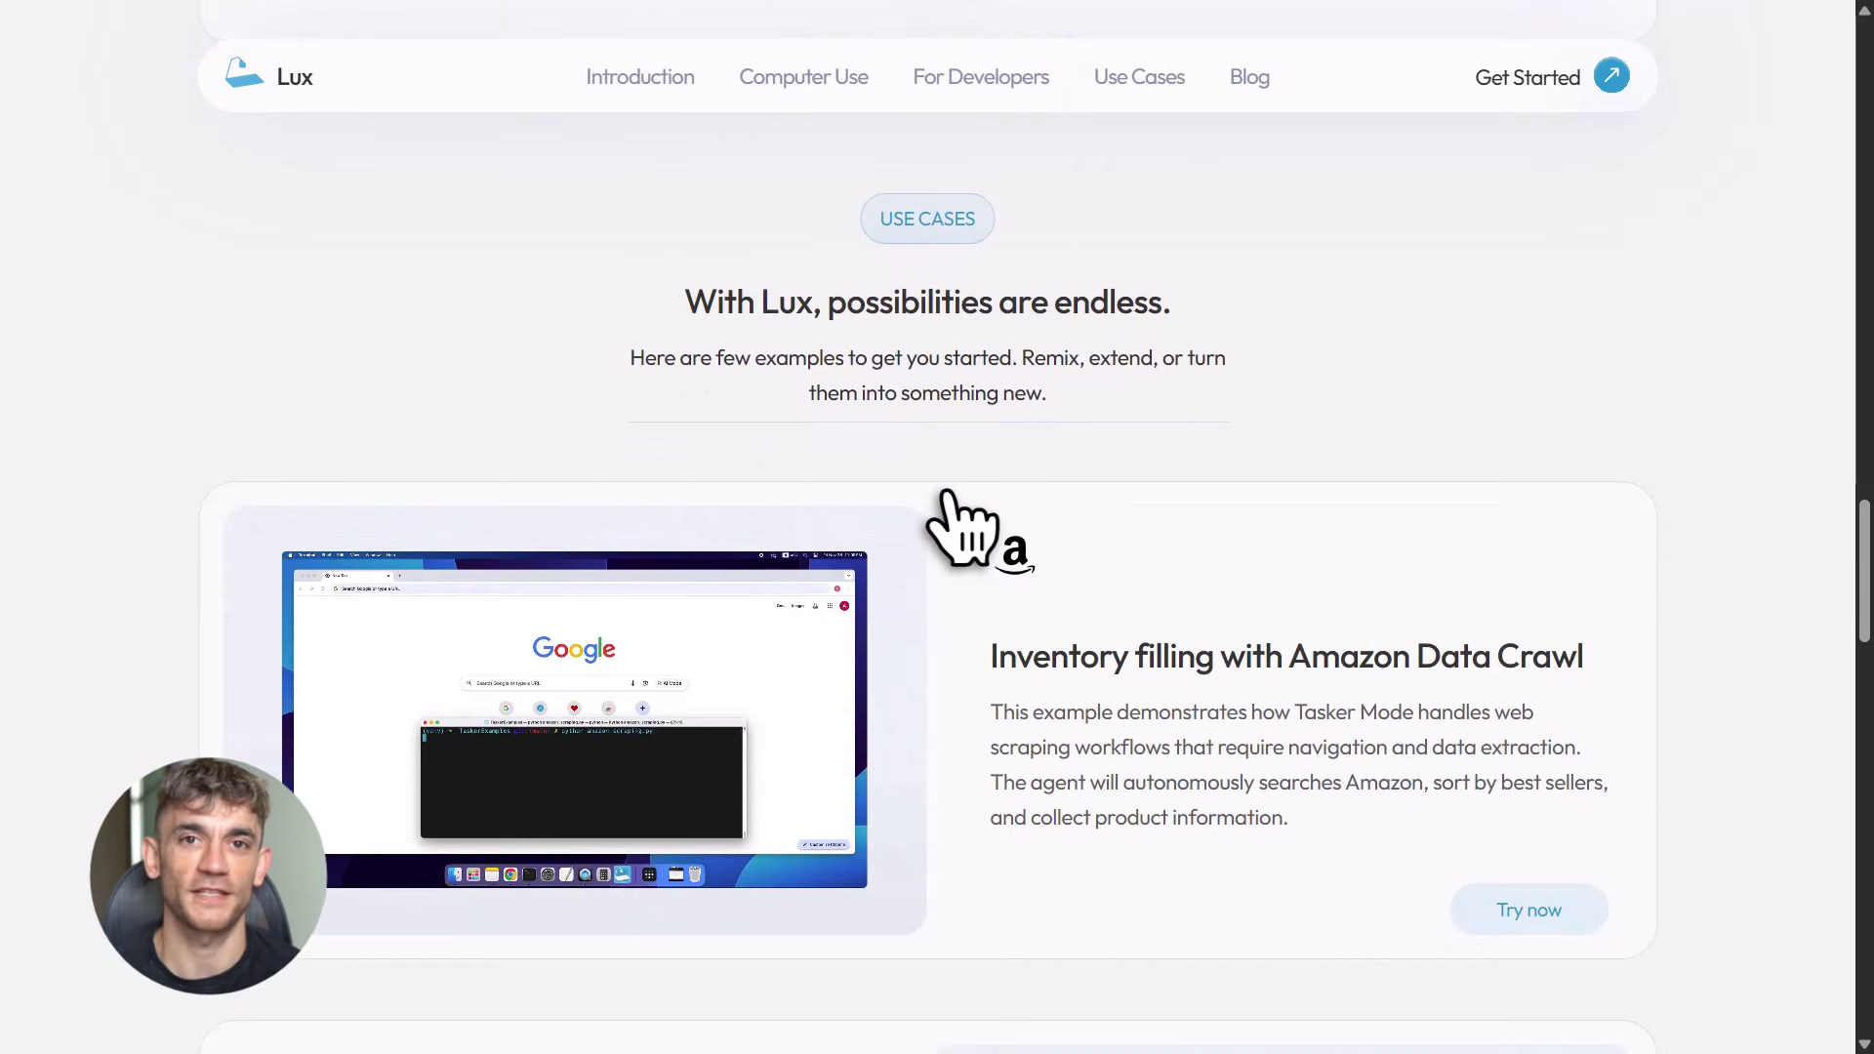
scroll(967, 524, "down", 1)
scroll(967, 525, "down", 3)
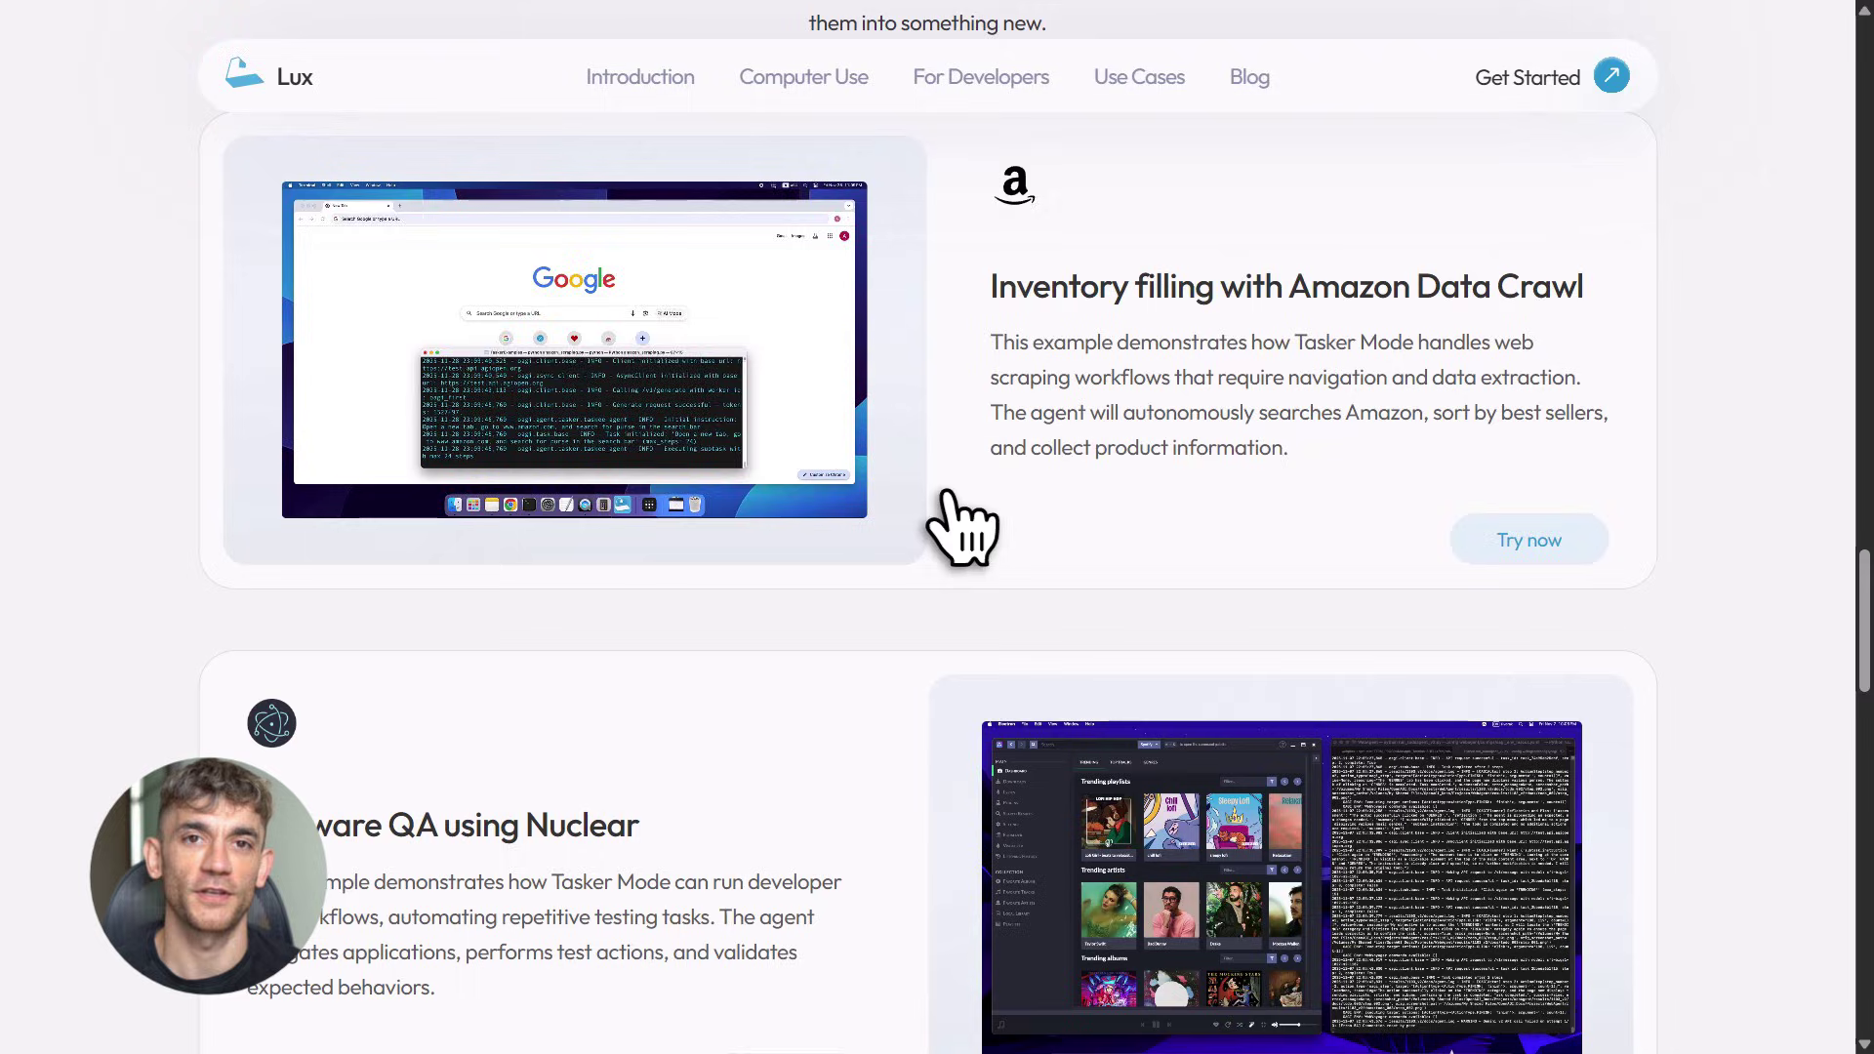
scroll(968, 524, "down", 2)
scroll(967, 525, "down", 1)
scroll(967, 524, "down", 1)
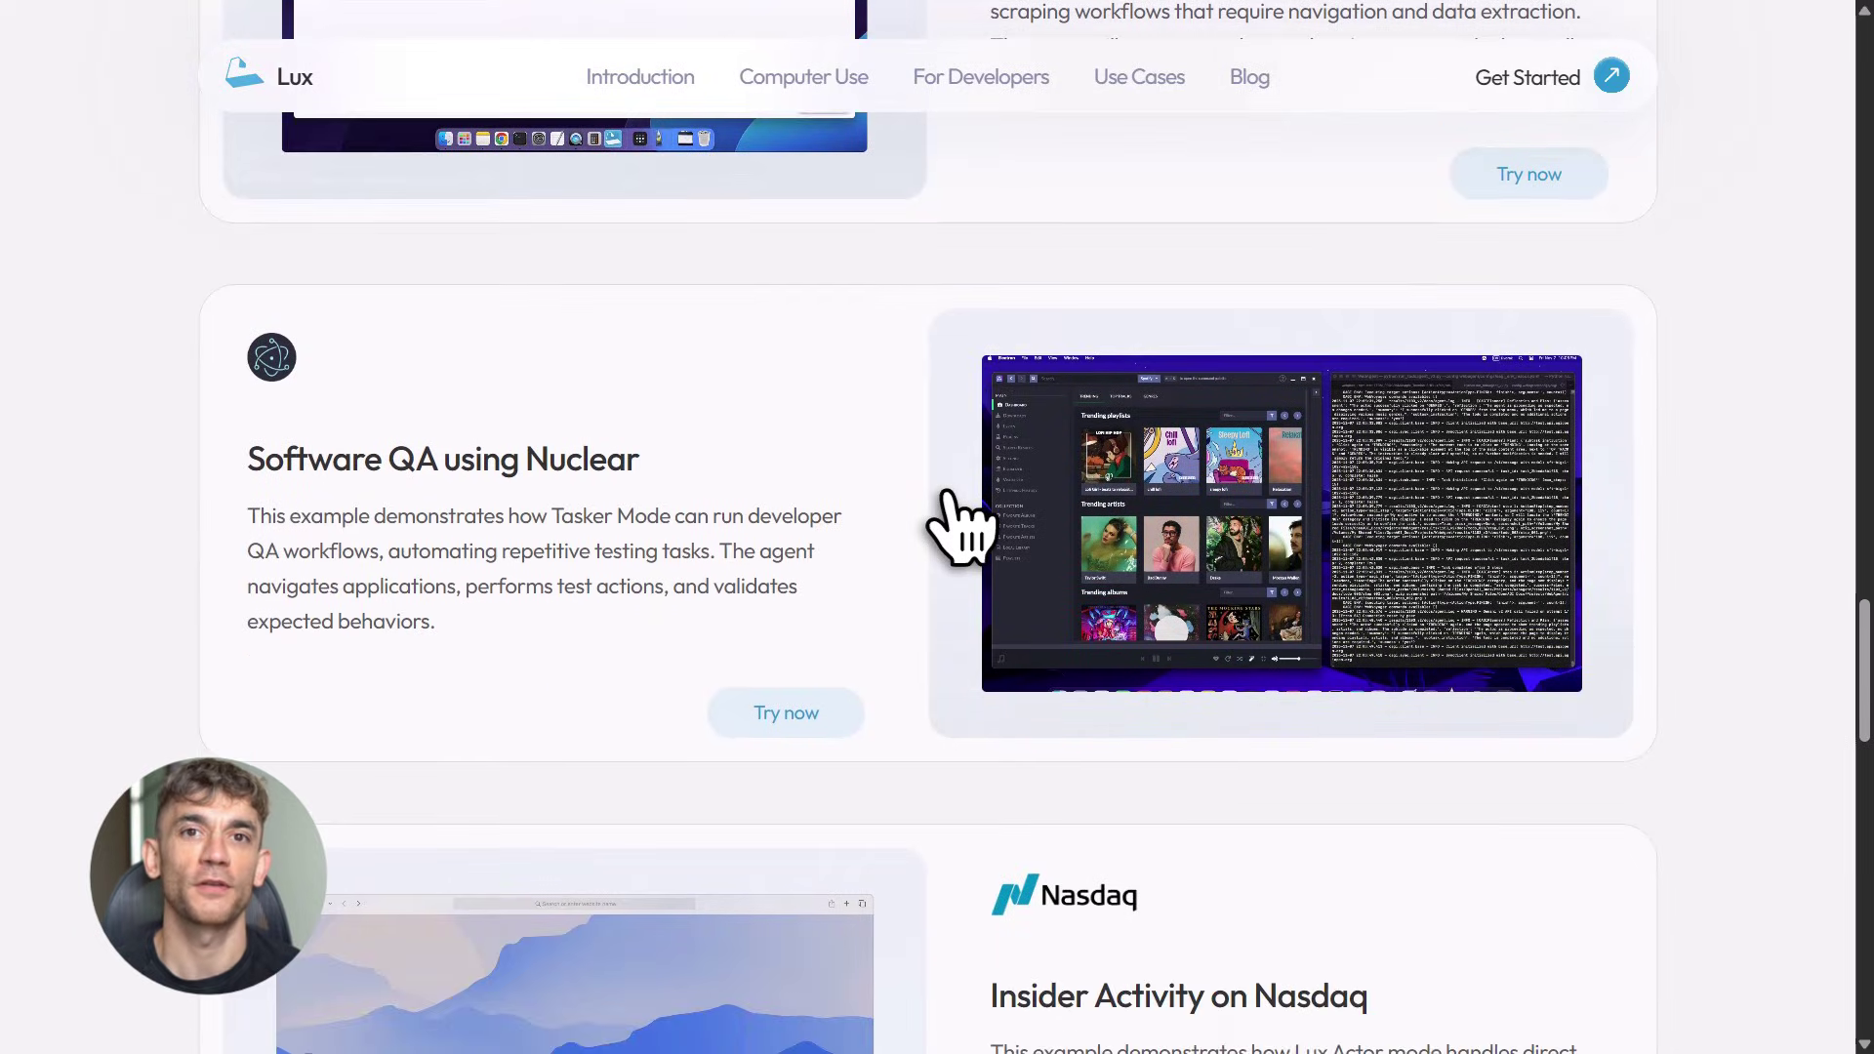
scroll(968, 524, "down", 1)
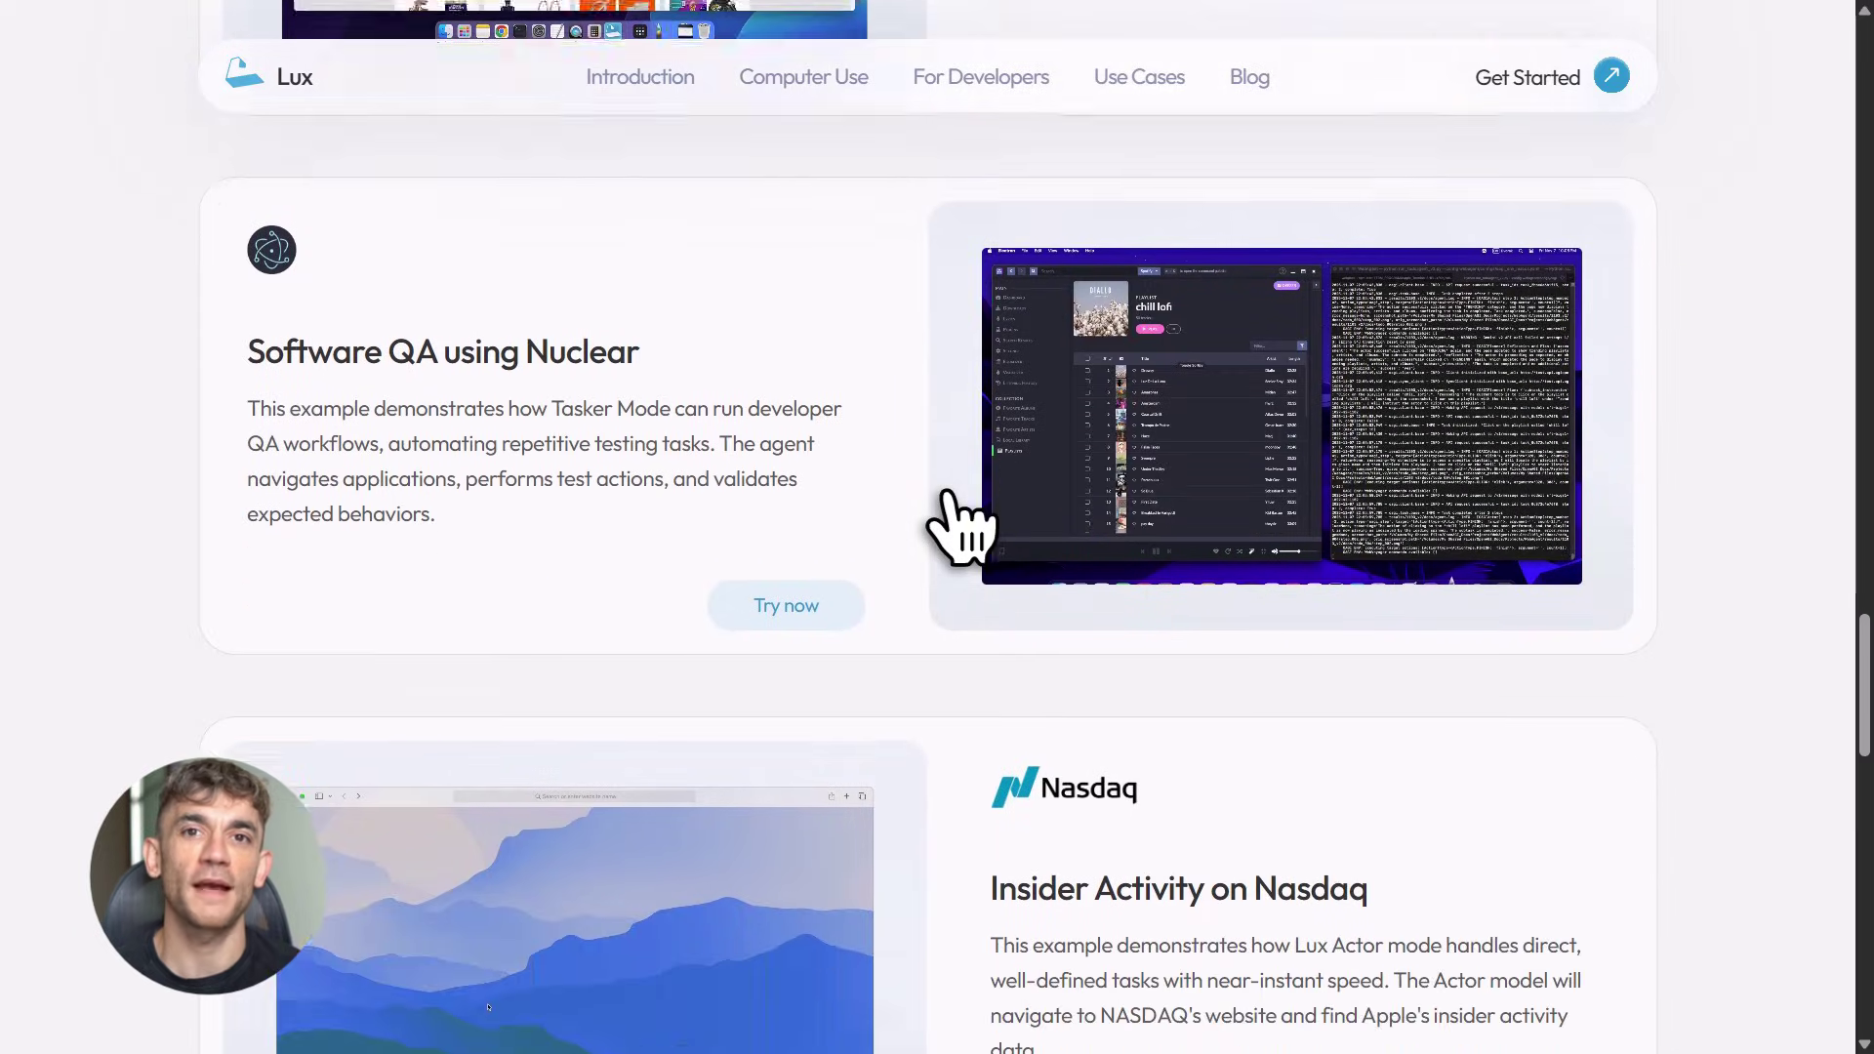
scroll(968, 525, "down", 2)
scroll(968, 524, "down", 2)
scroll(967, 524, "down", 1)
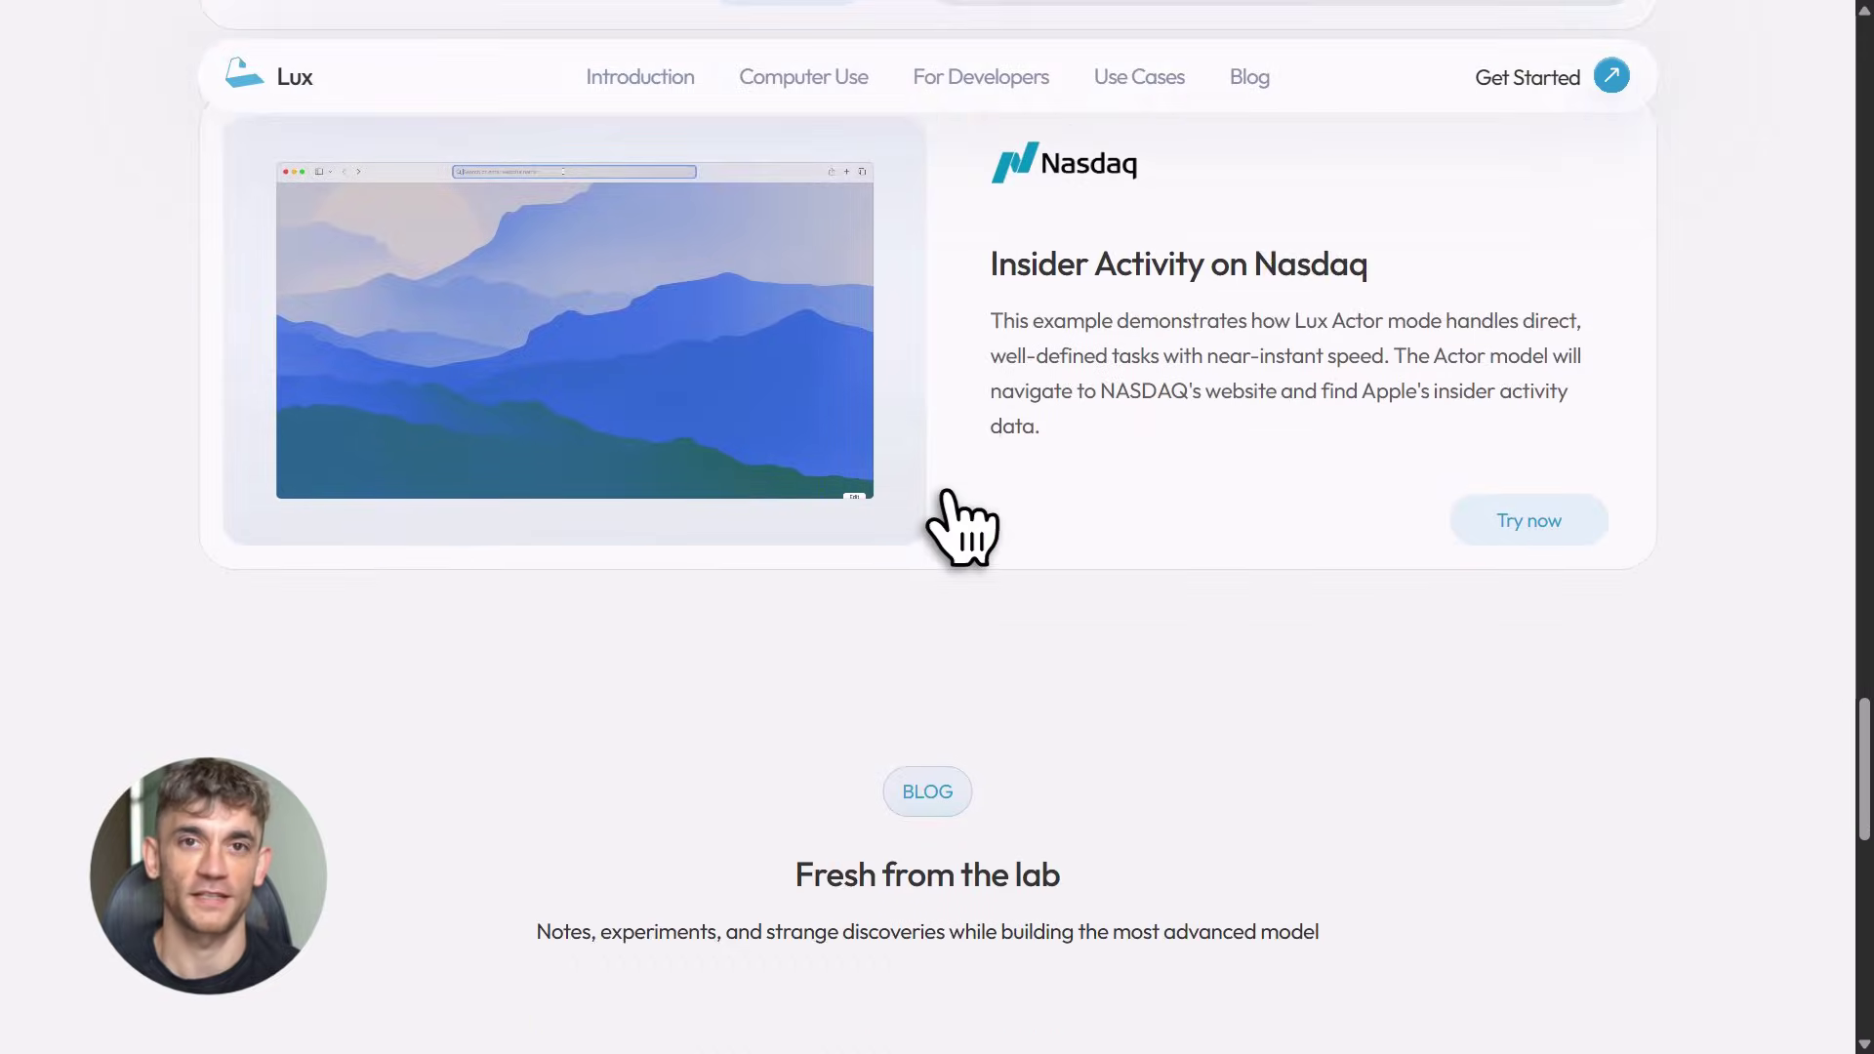
scroll(966, 525, "down", 2)
scroll(966, 525, "down", 1)
scroll(967, 524, "down", 2)
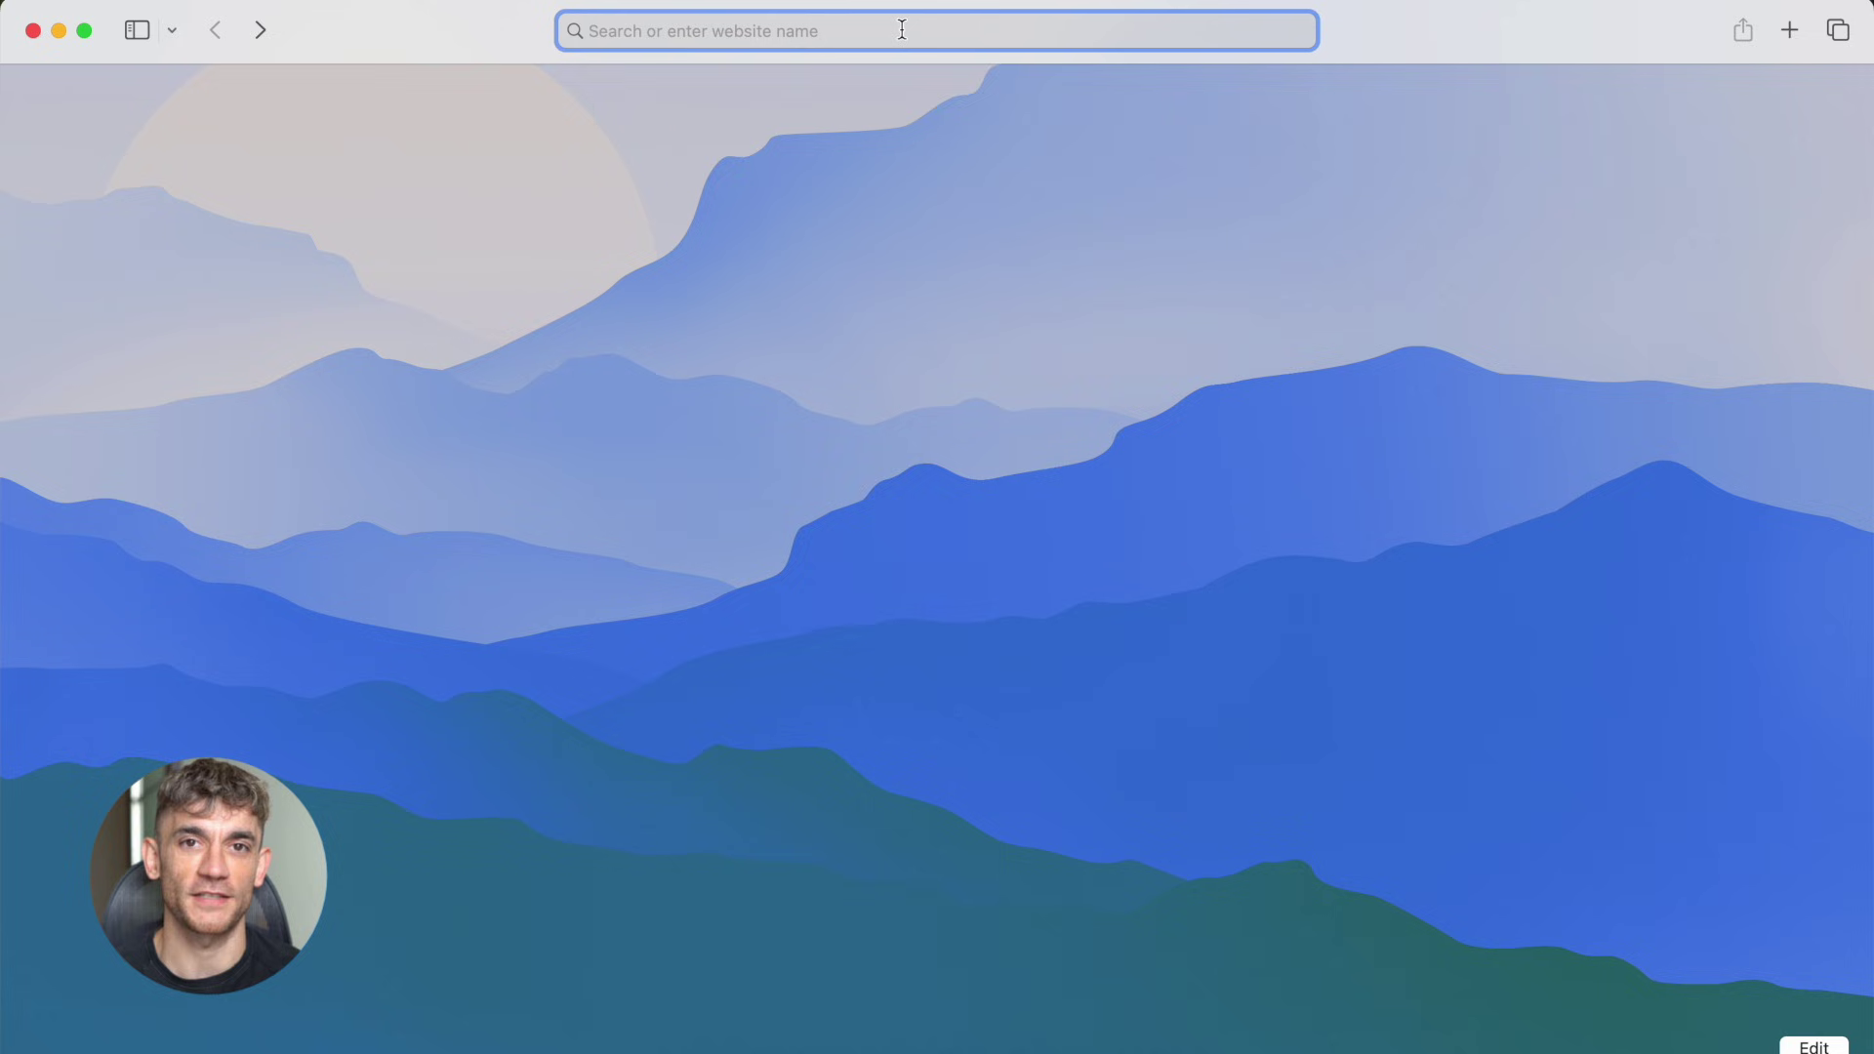
Paste the Nasdaq address, search 'APPL', and open Apple's insider activity page from its quote
type("https://www.nasdaq.com")
key("Return")
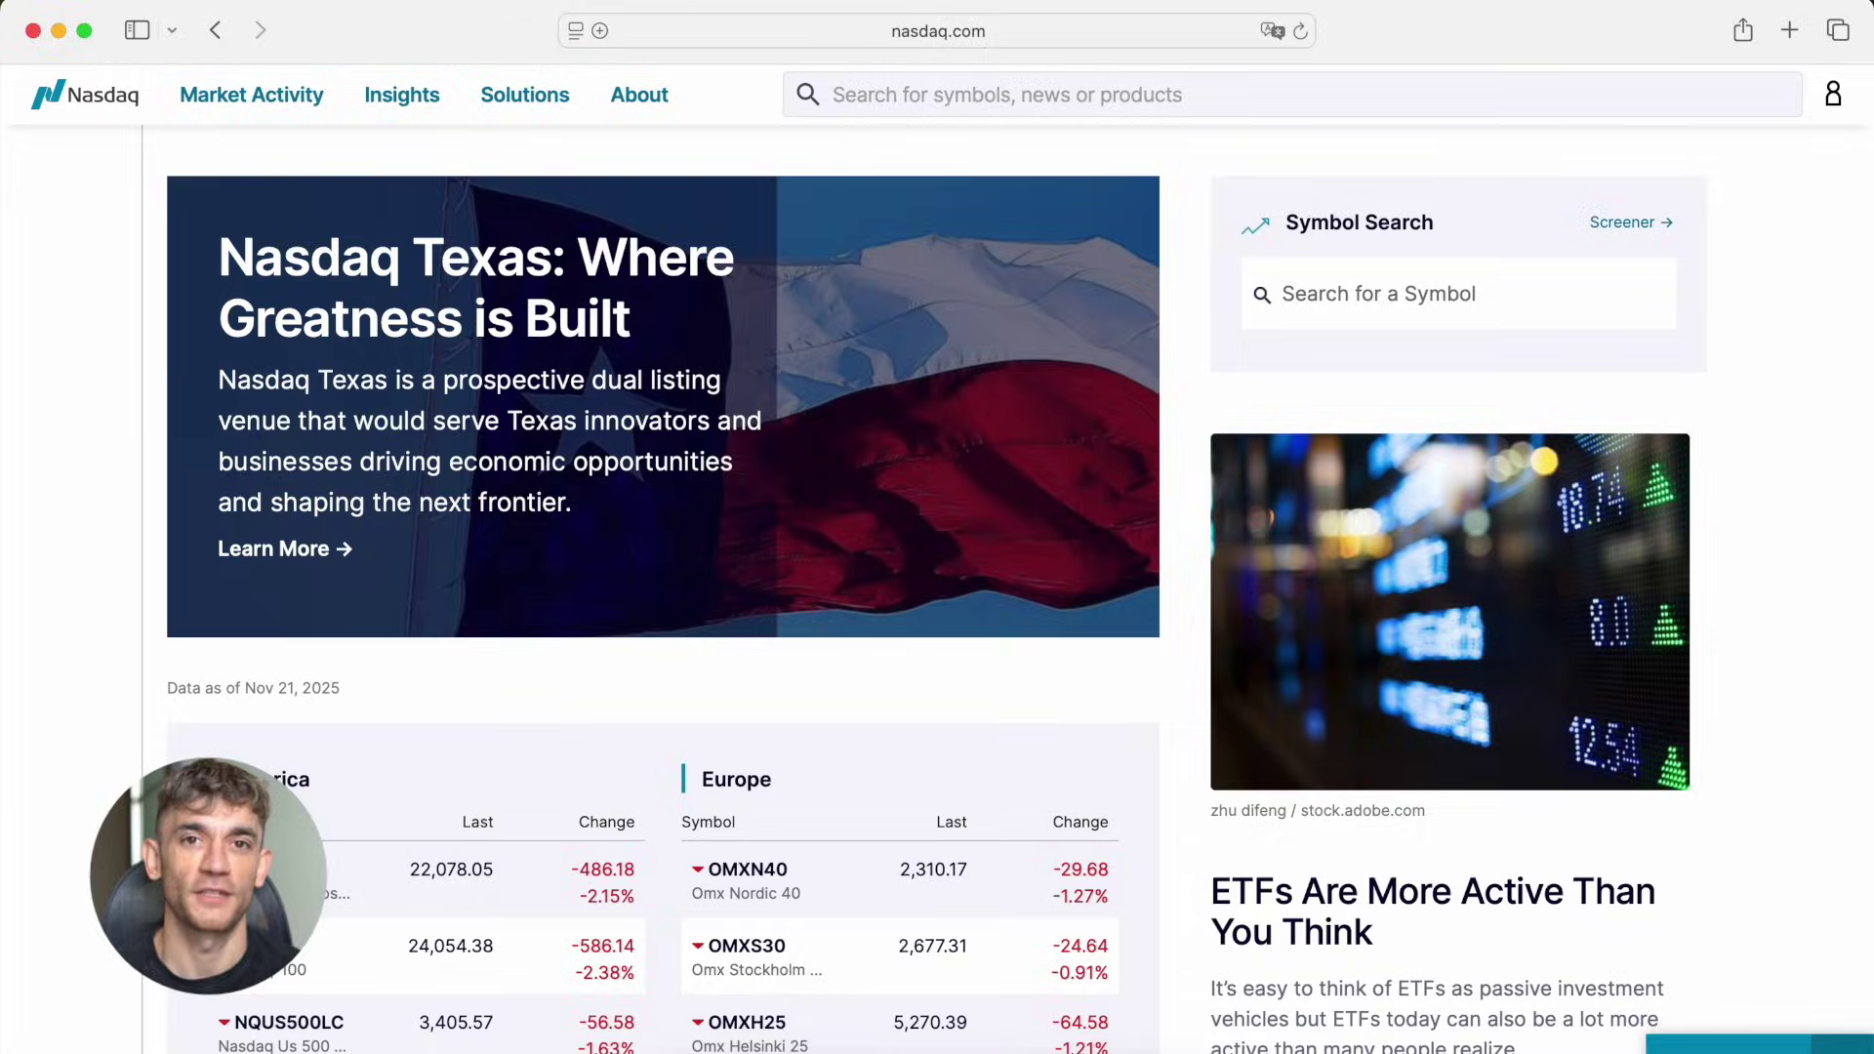
left_click(1008, 94)
type("PL")
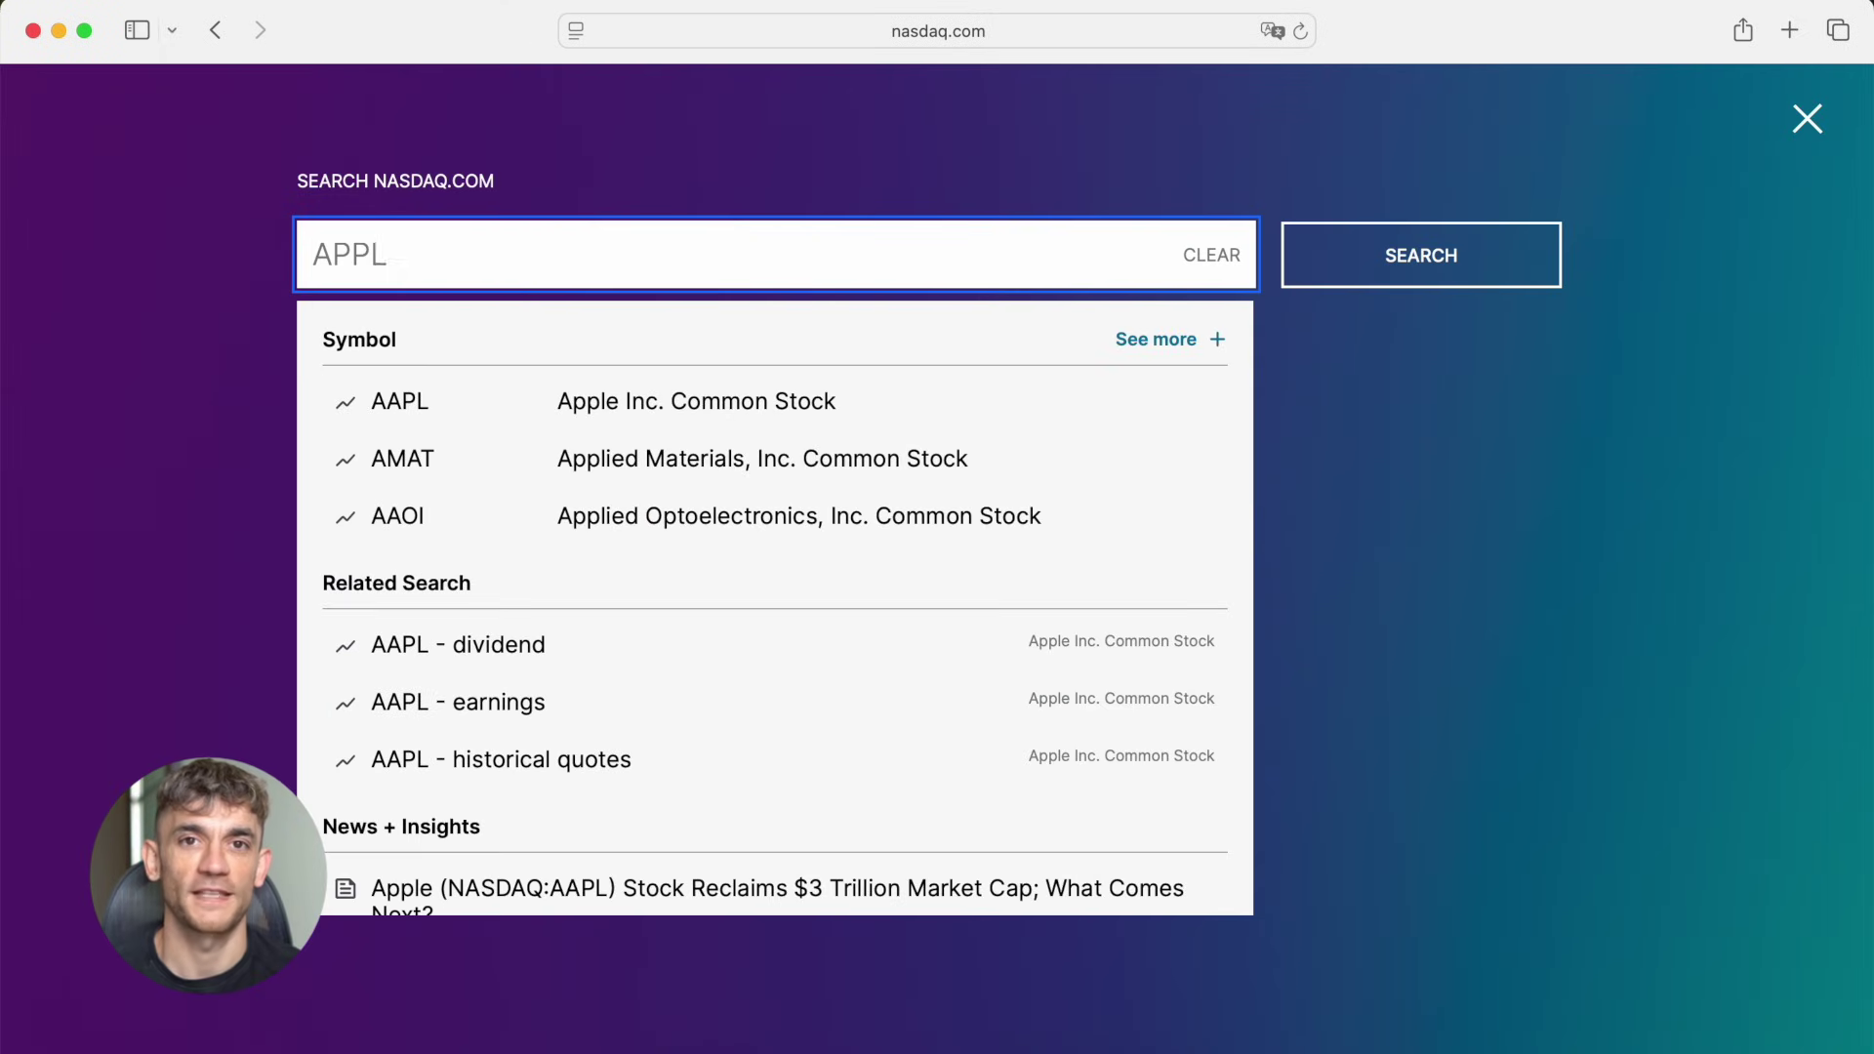
key("Return")
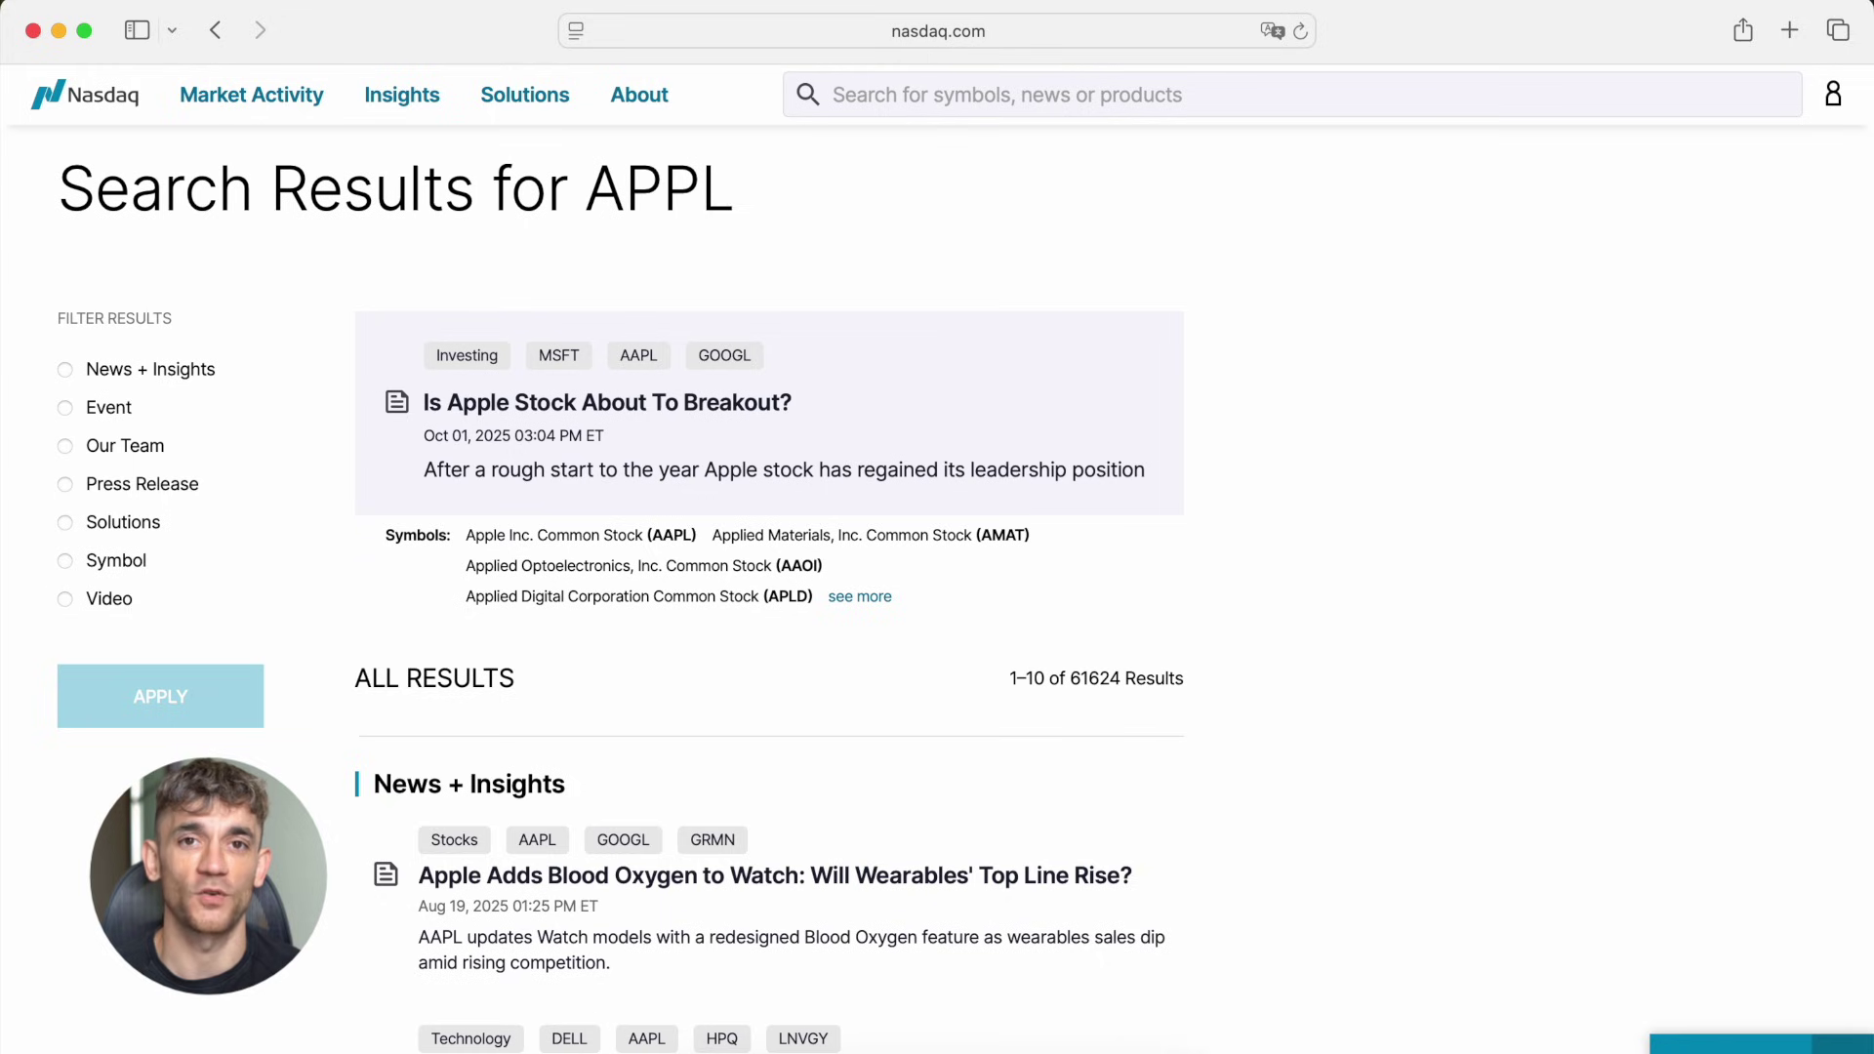
left_click(580, 534)
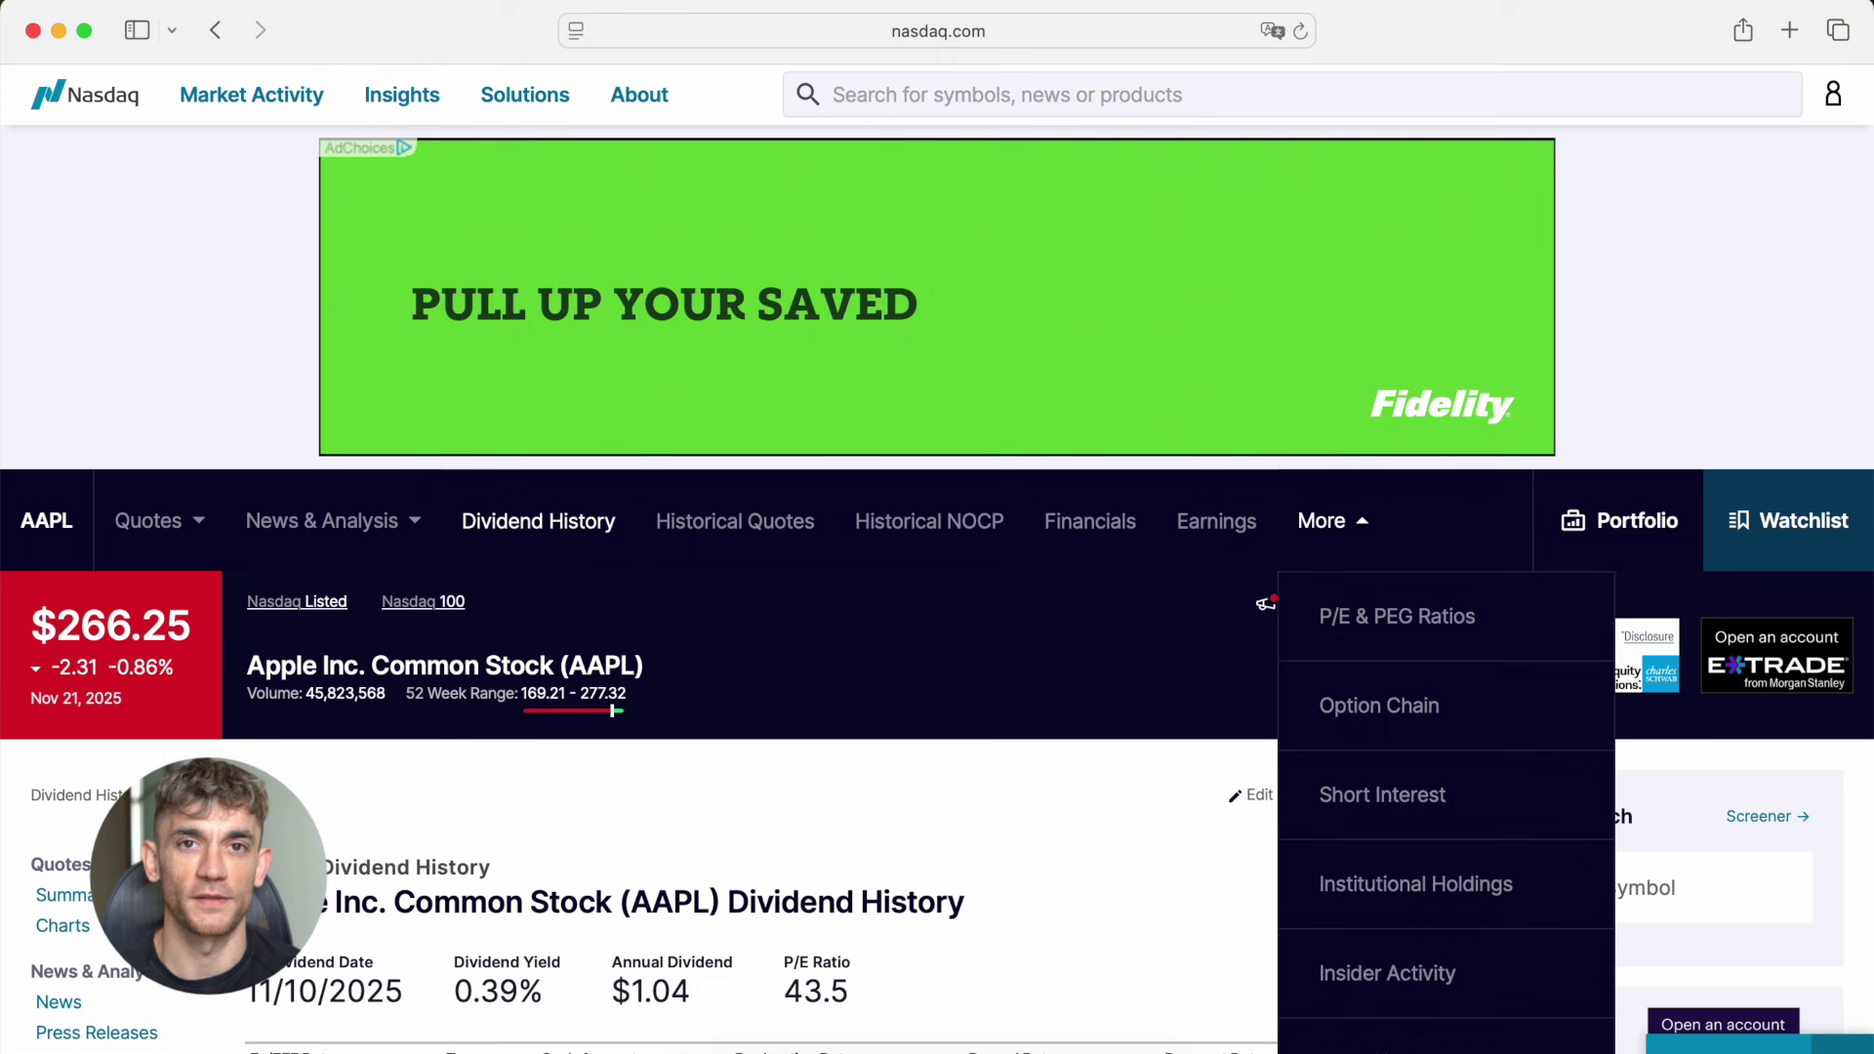
left_click(1386, 973)
scroll(937, 659, "down", 5)
scroll(937, 659, "down", 5)
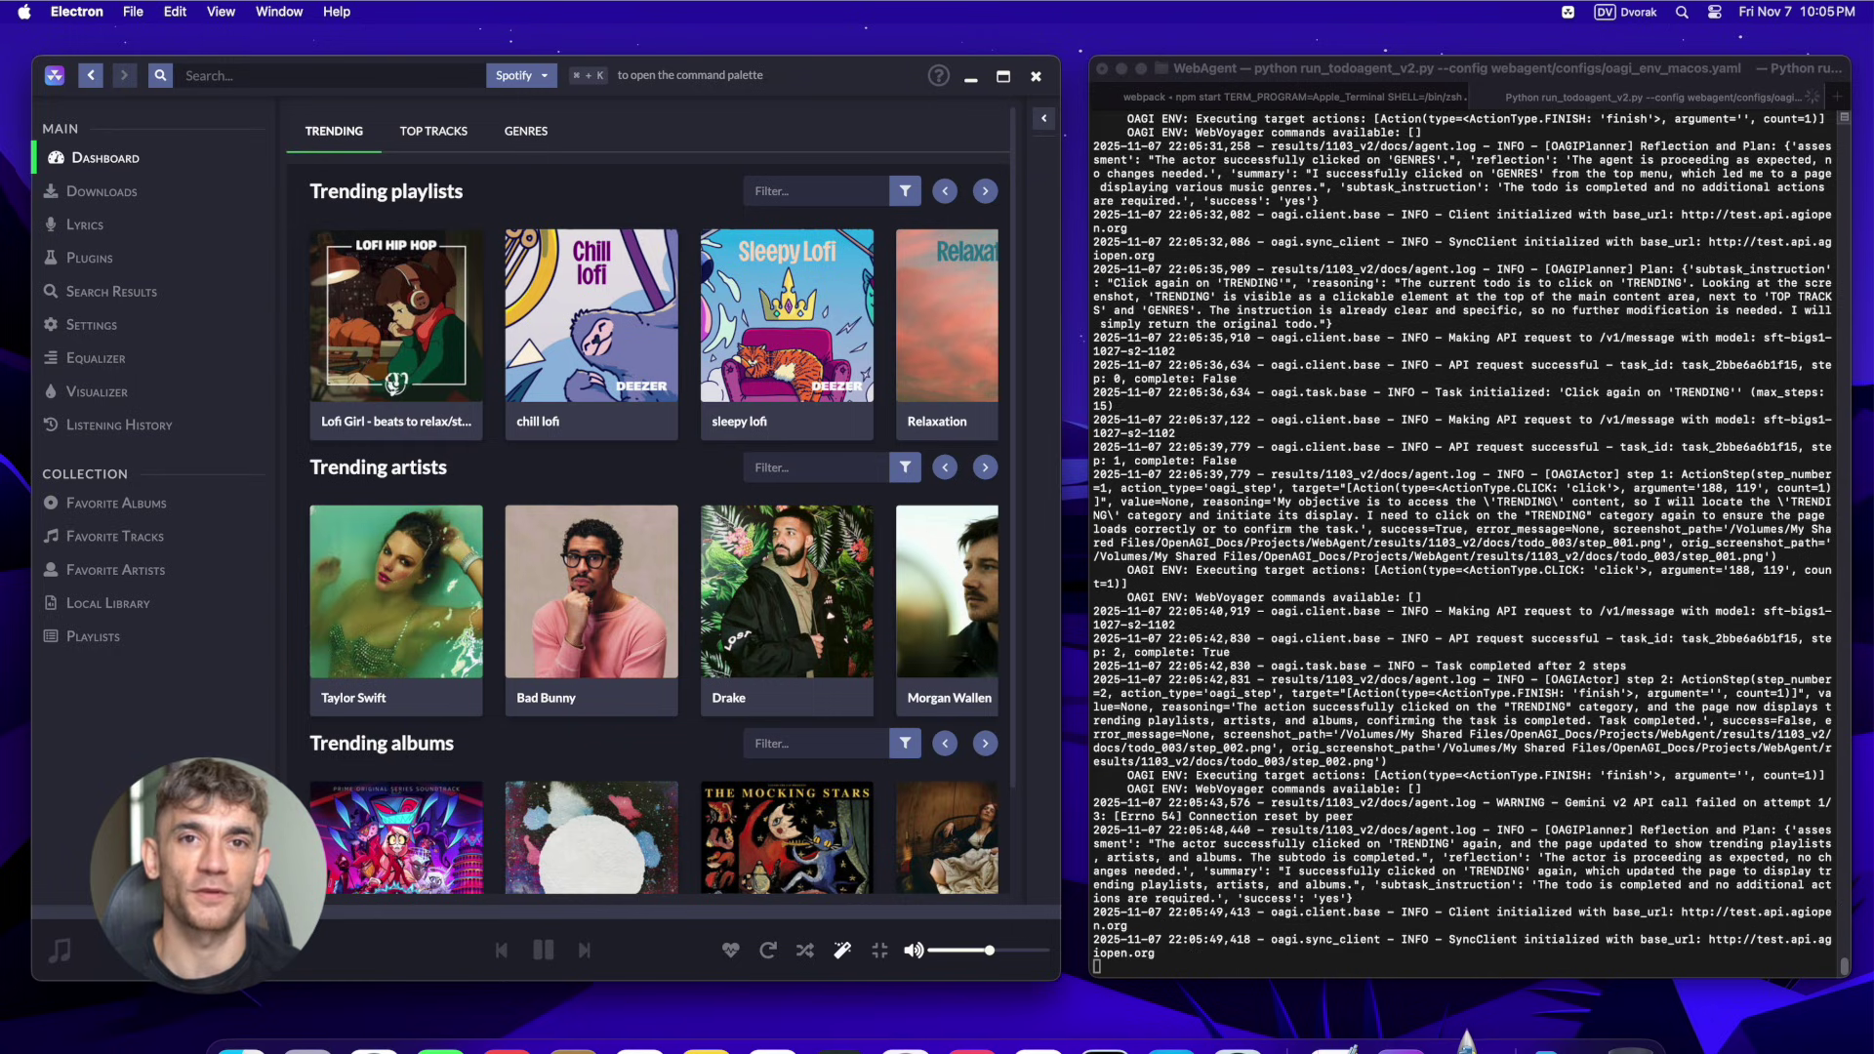
Open the 'chill lofi' playlist card on the Dashboard's Trending tab
left_click(590, 330)
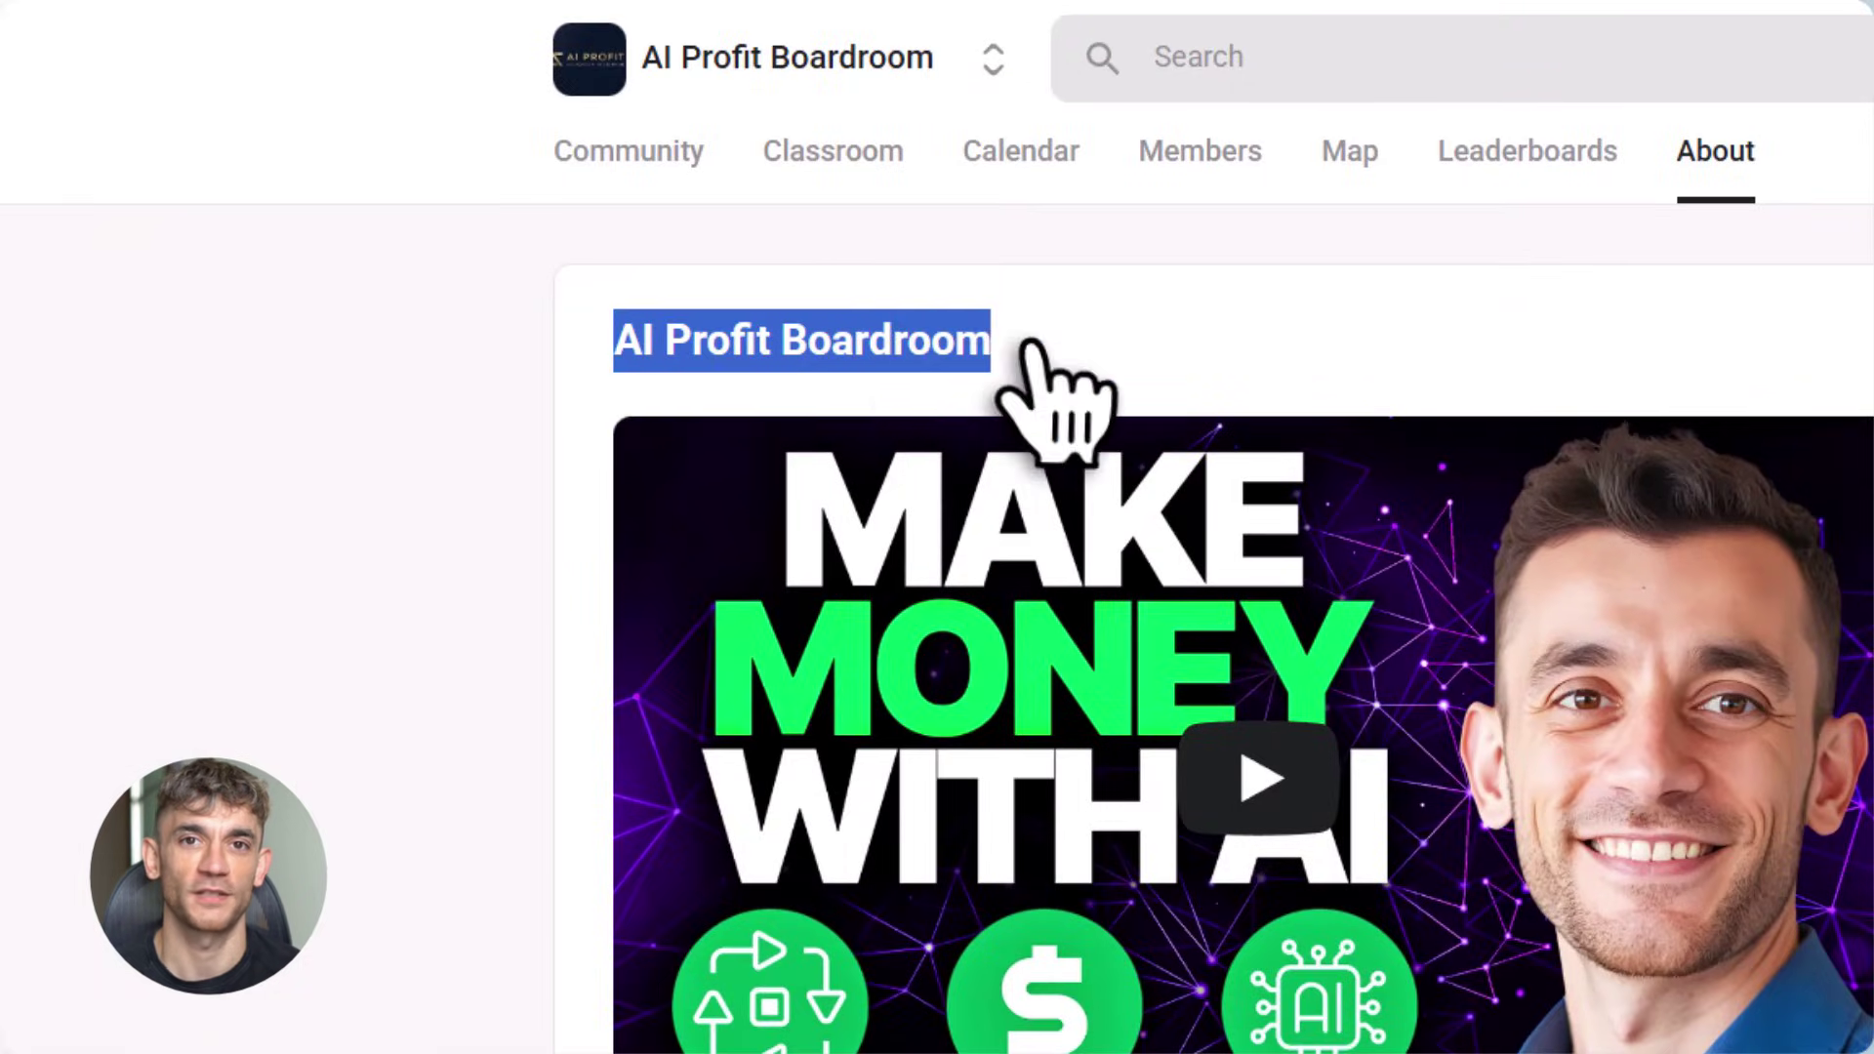
scroll(1128, 842, "down", 5)
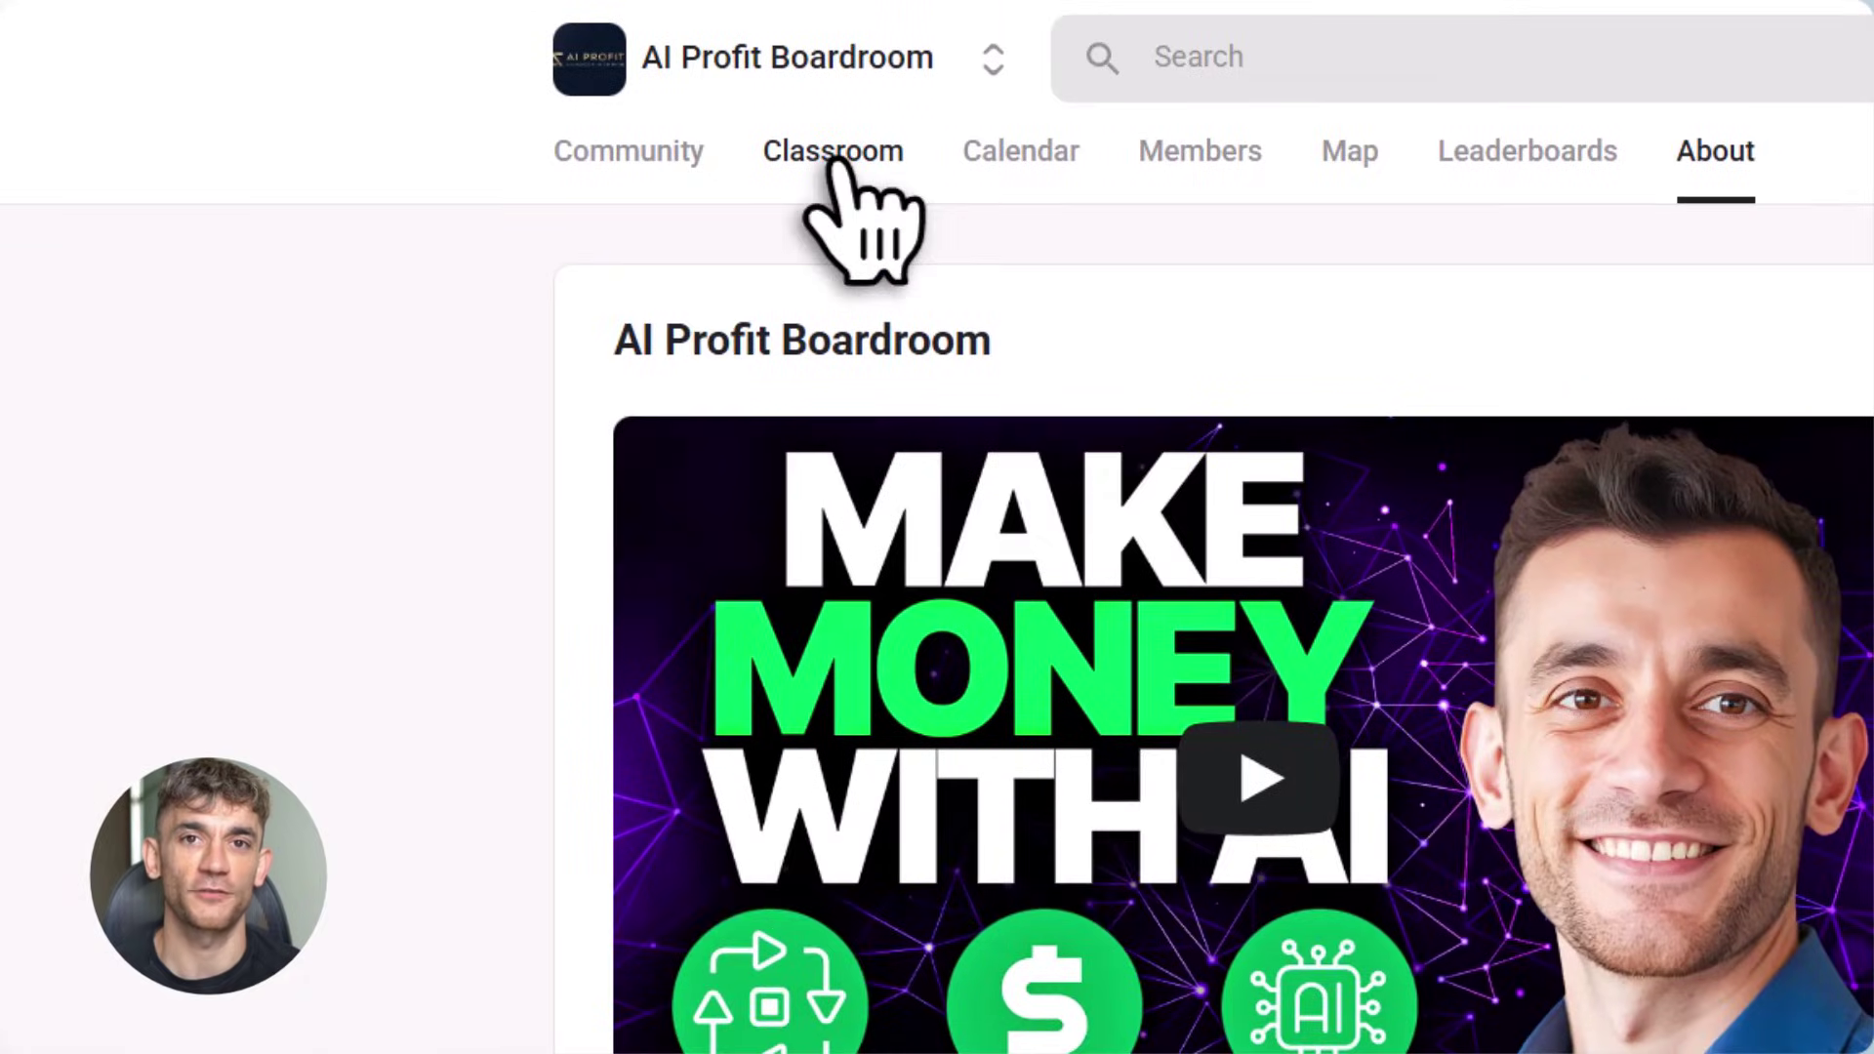
Browse the AI Profit Boardroom Classroom courses and Community feed, then return to Classroom
left_click(834, 152)
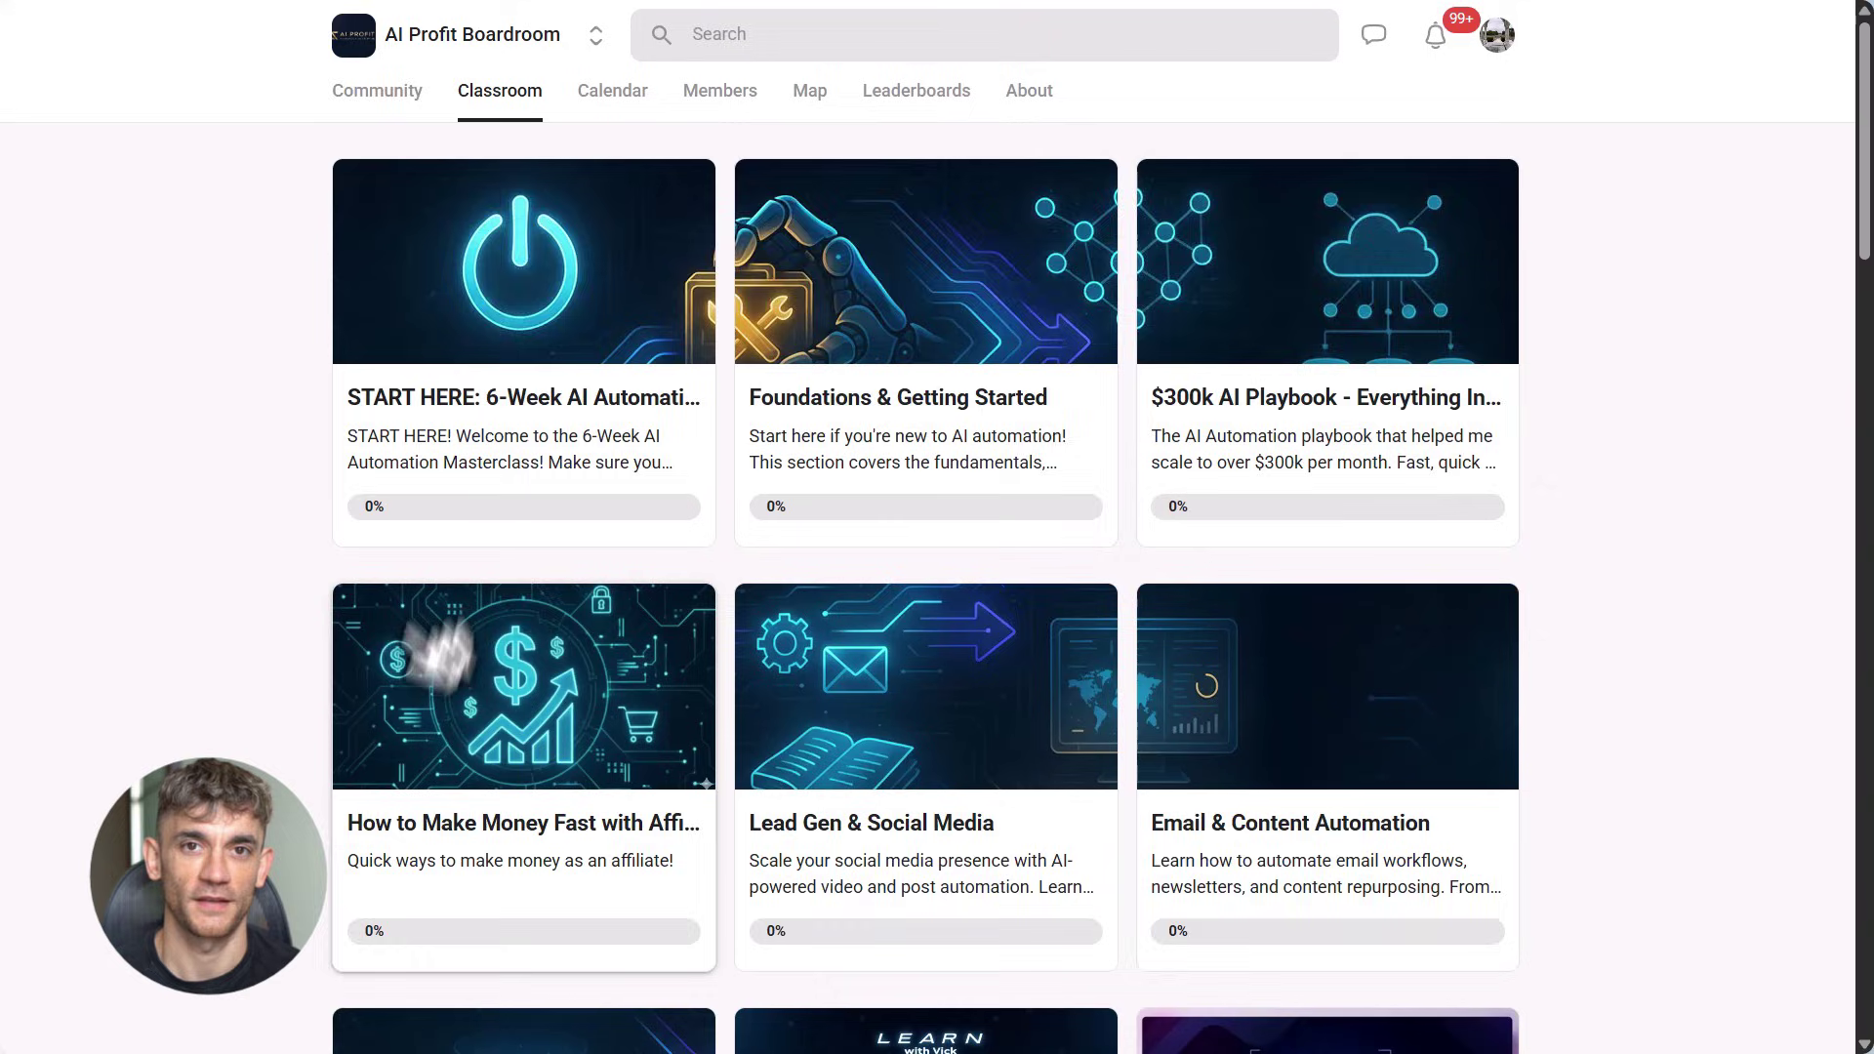
scroll(432, 657, "down", 3)
scroll(1508, 638, "down", 2)
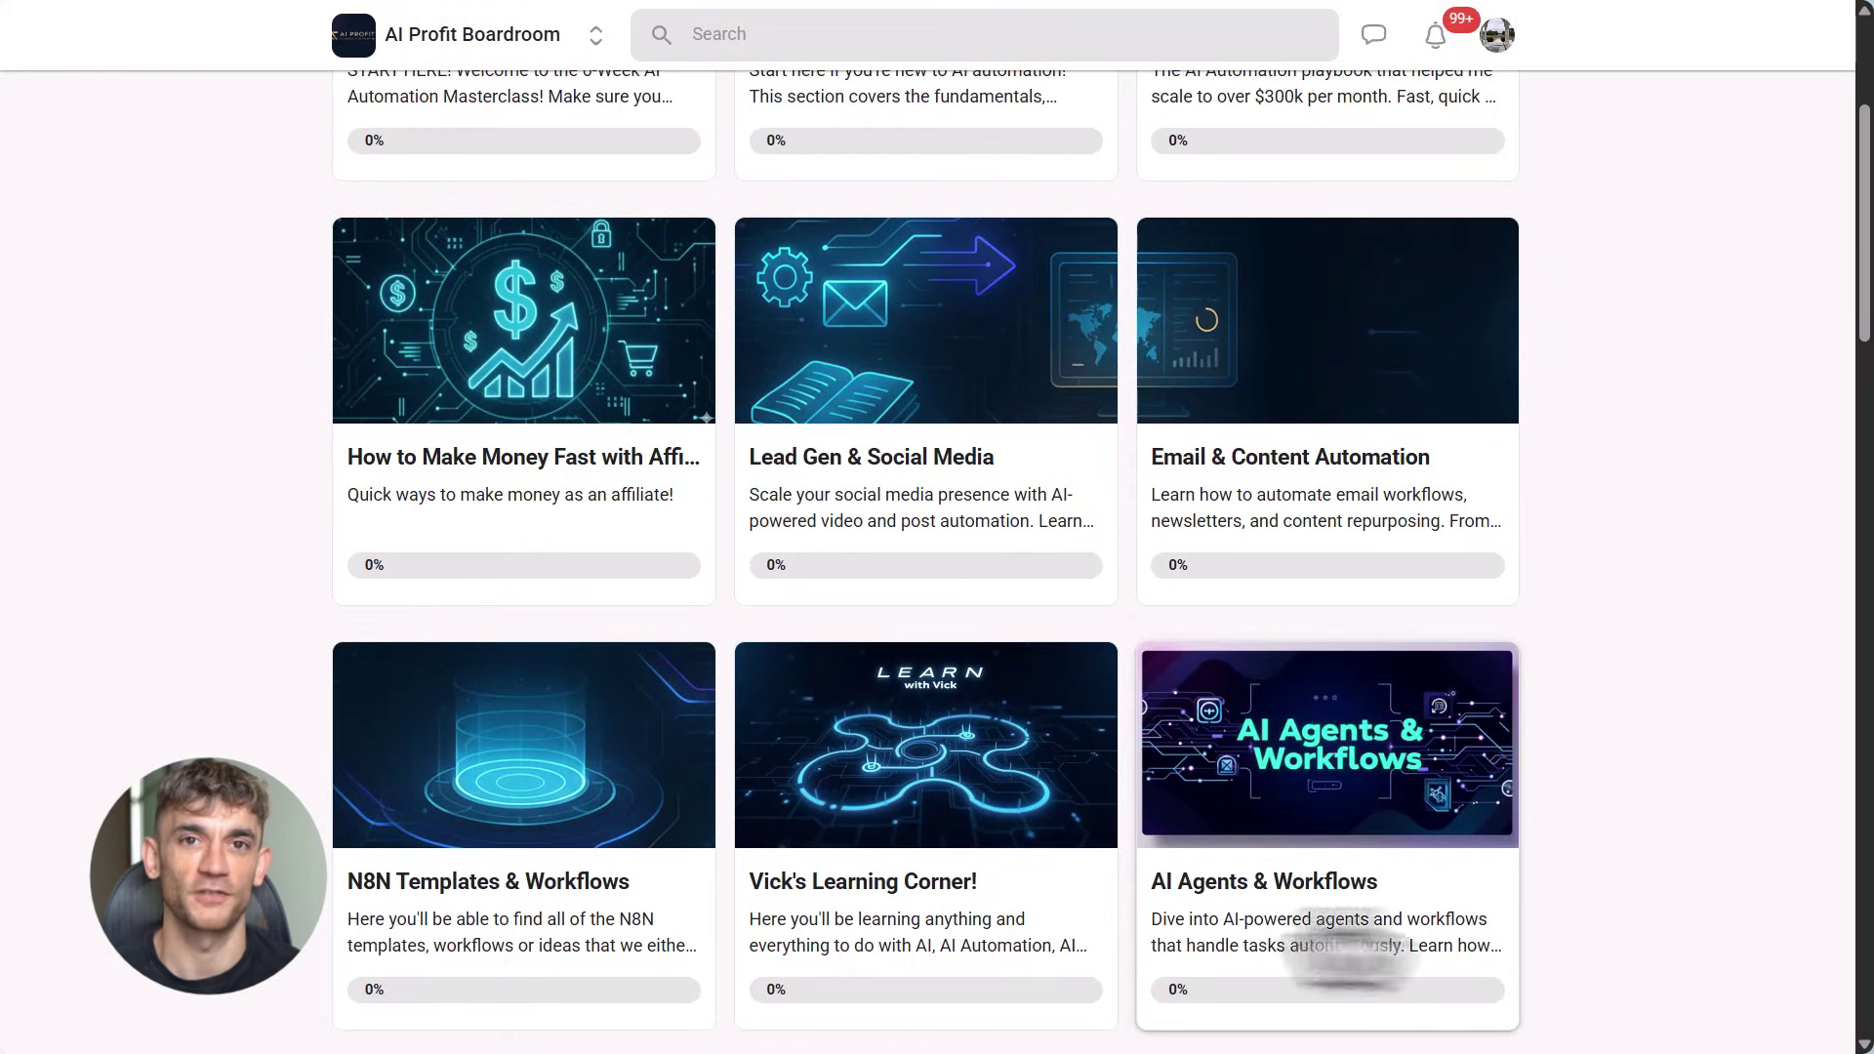
scroll(1485, 937, "down", 3)
scroll(879, 850, "down", 2)
scroll(660, 732, "down", 2)
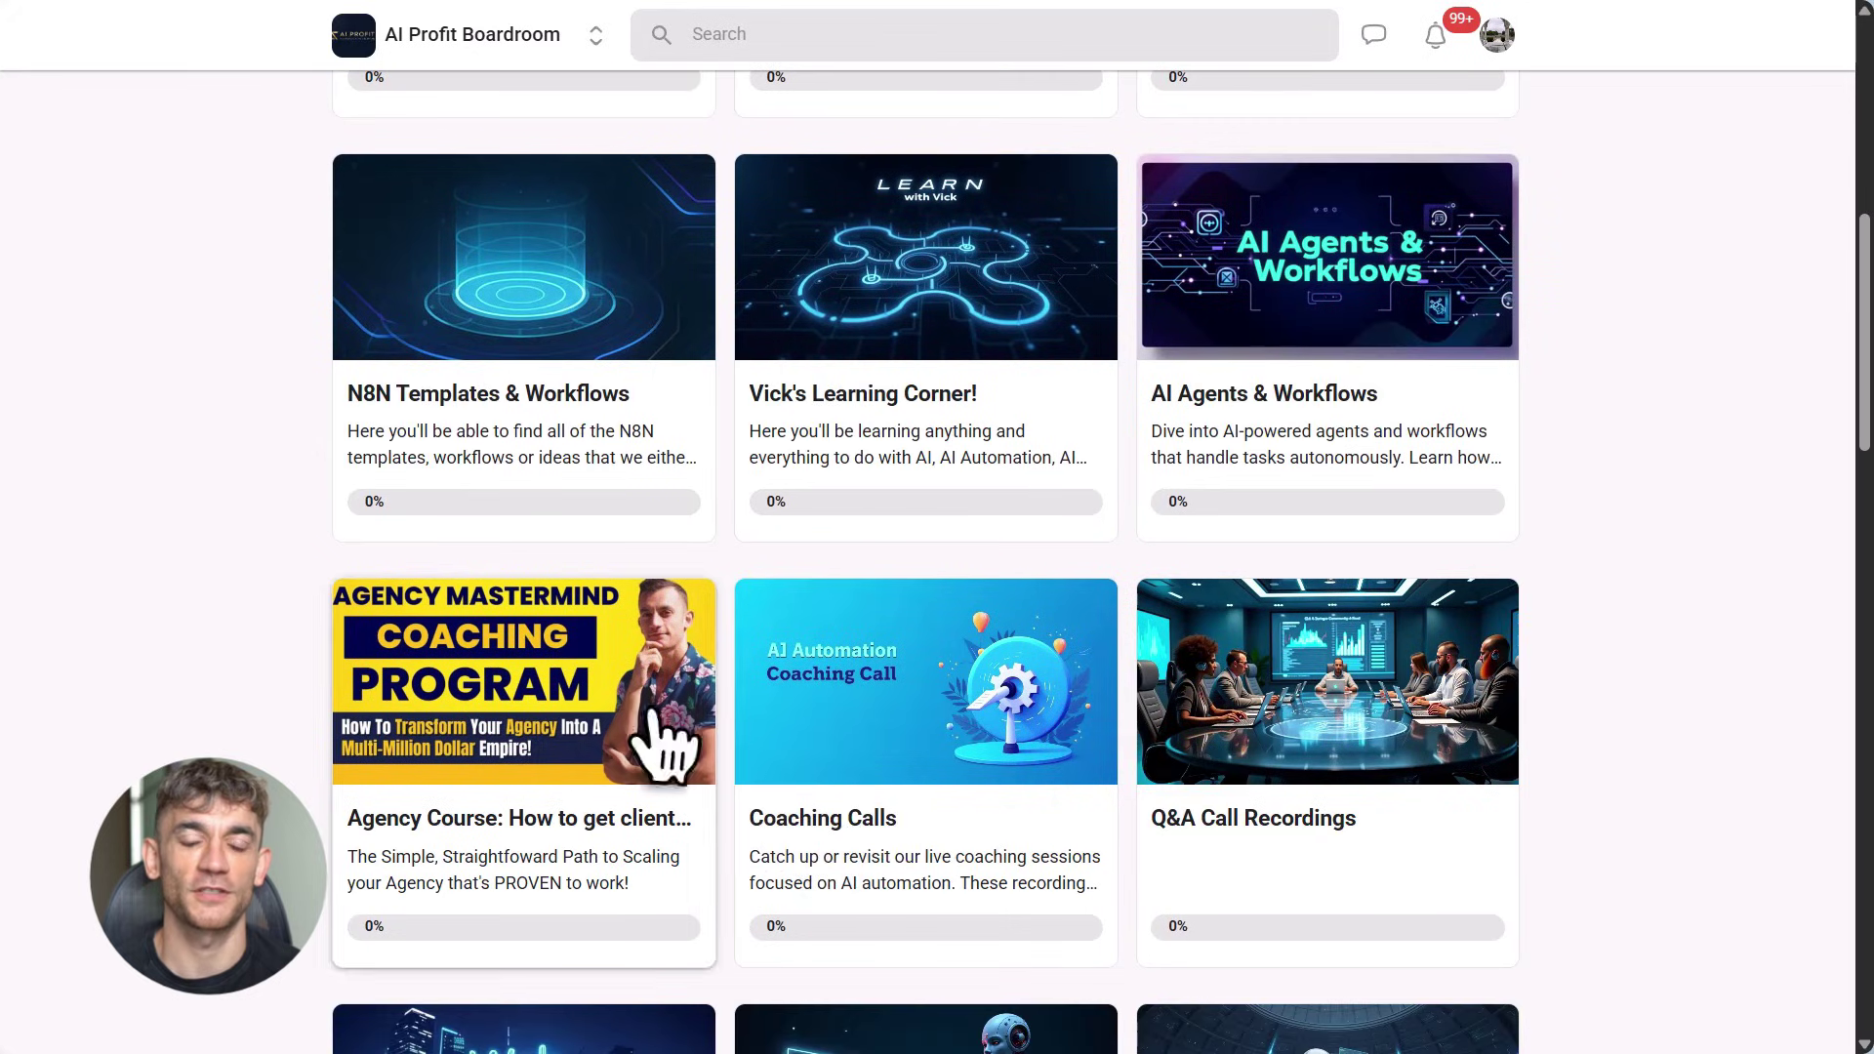
scroll(1033, 733, "down", 2)
scroll(1032, 733, "down", 3)
scroll(1032, 732, "down", 3)
scroll(1032, 732, "down", 4)
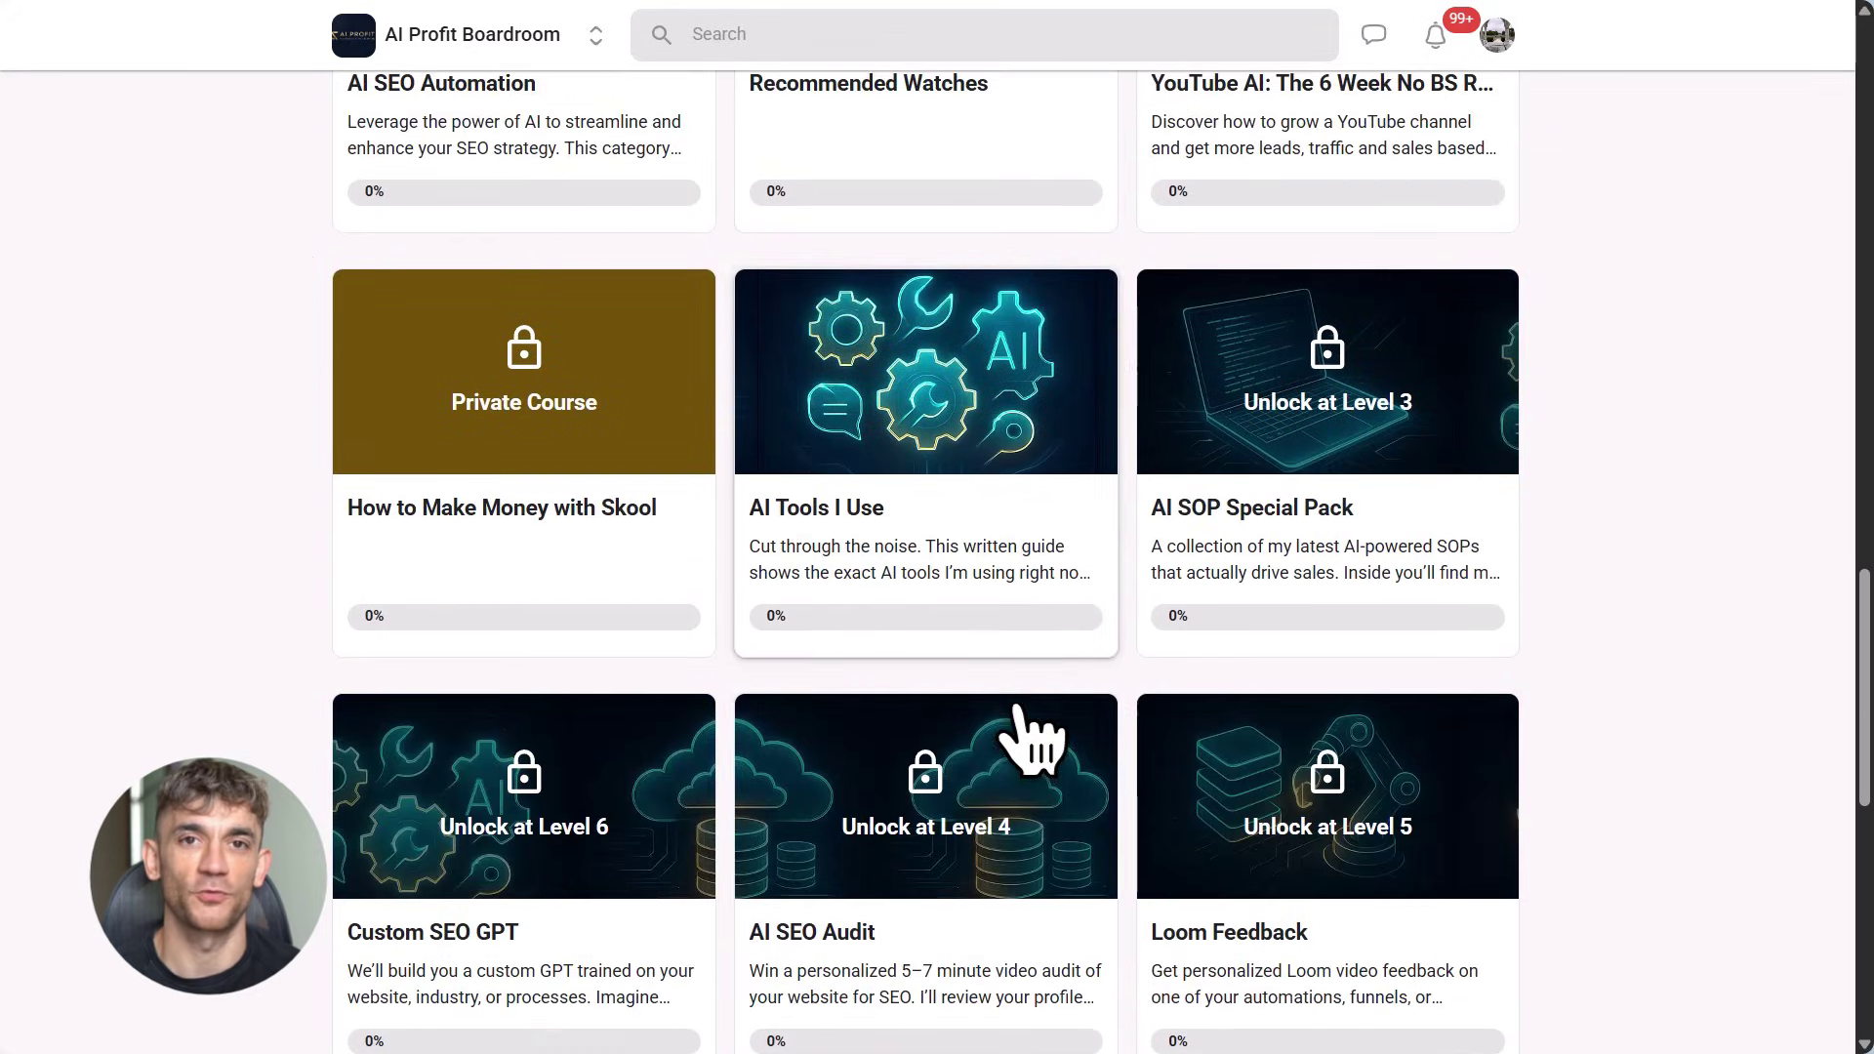
scroll(1033, 732, "down", 3)
scroll(1033, 732, "down", 3)
scroll(1032, 732, "up", 8)
scroll(1025, 733, "up", 8)
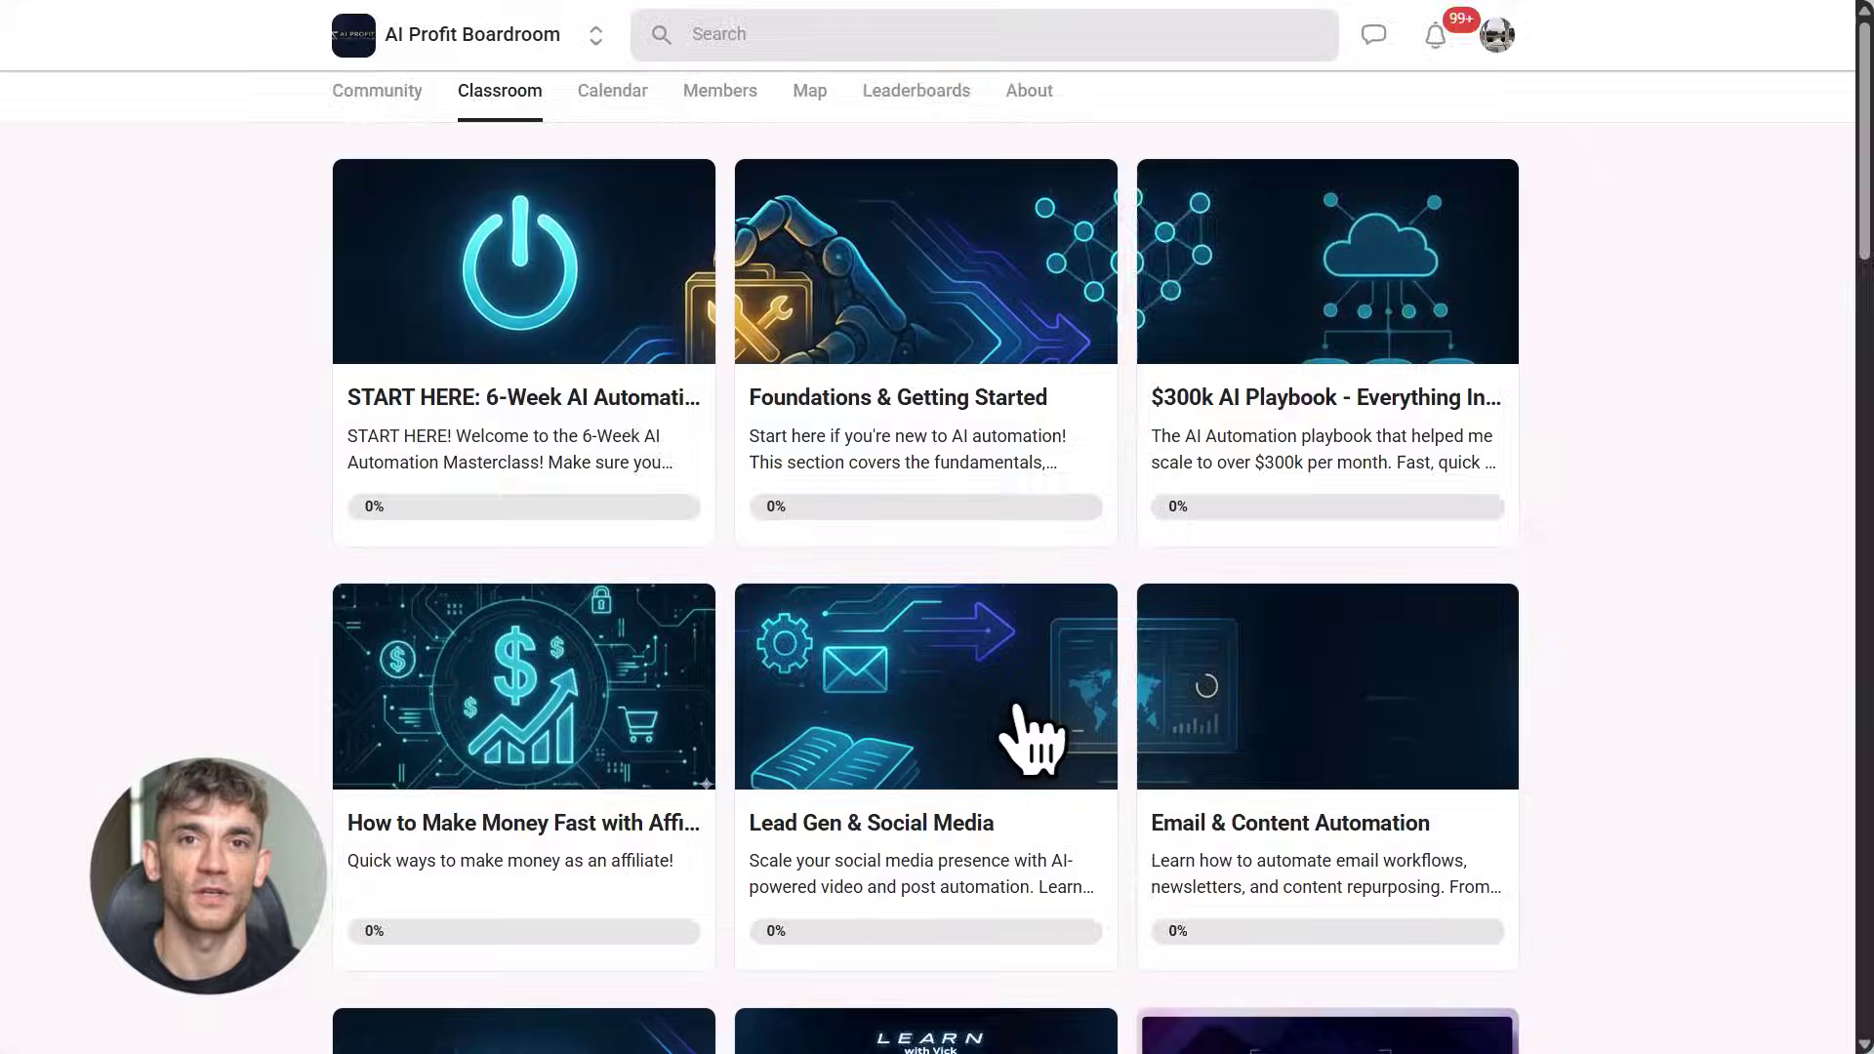
left_click(586, 139)
scroll(937, 585, "down", 3)
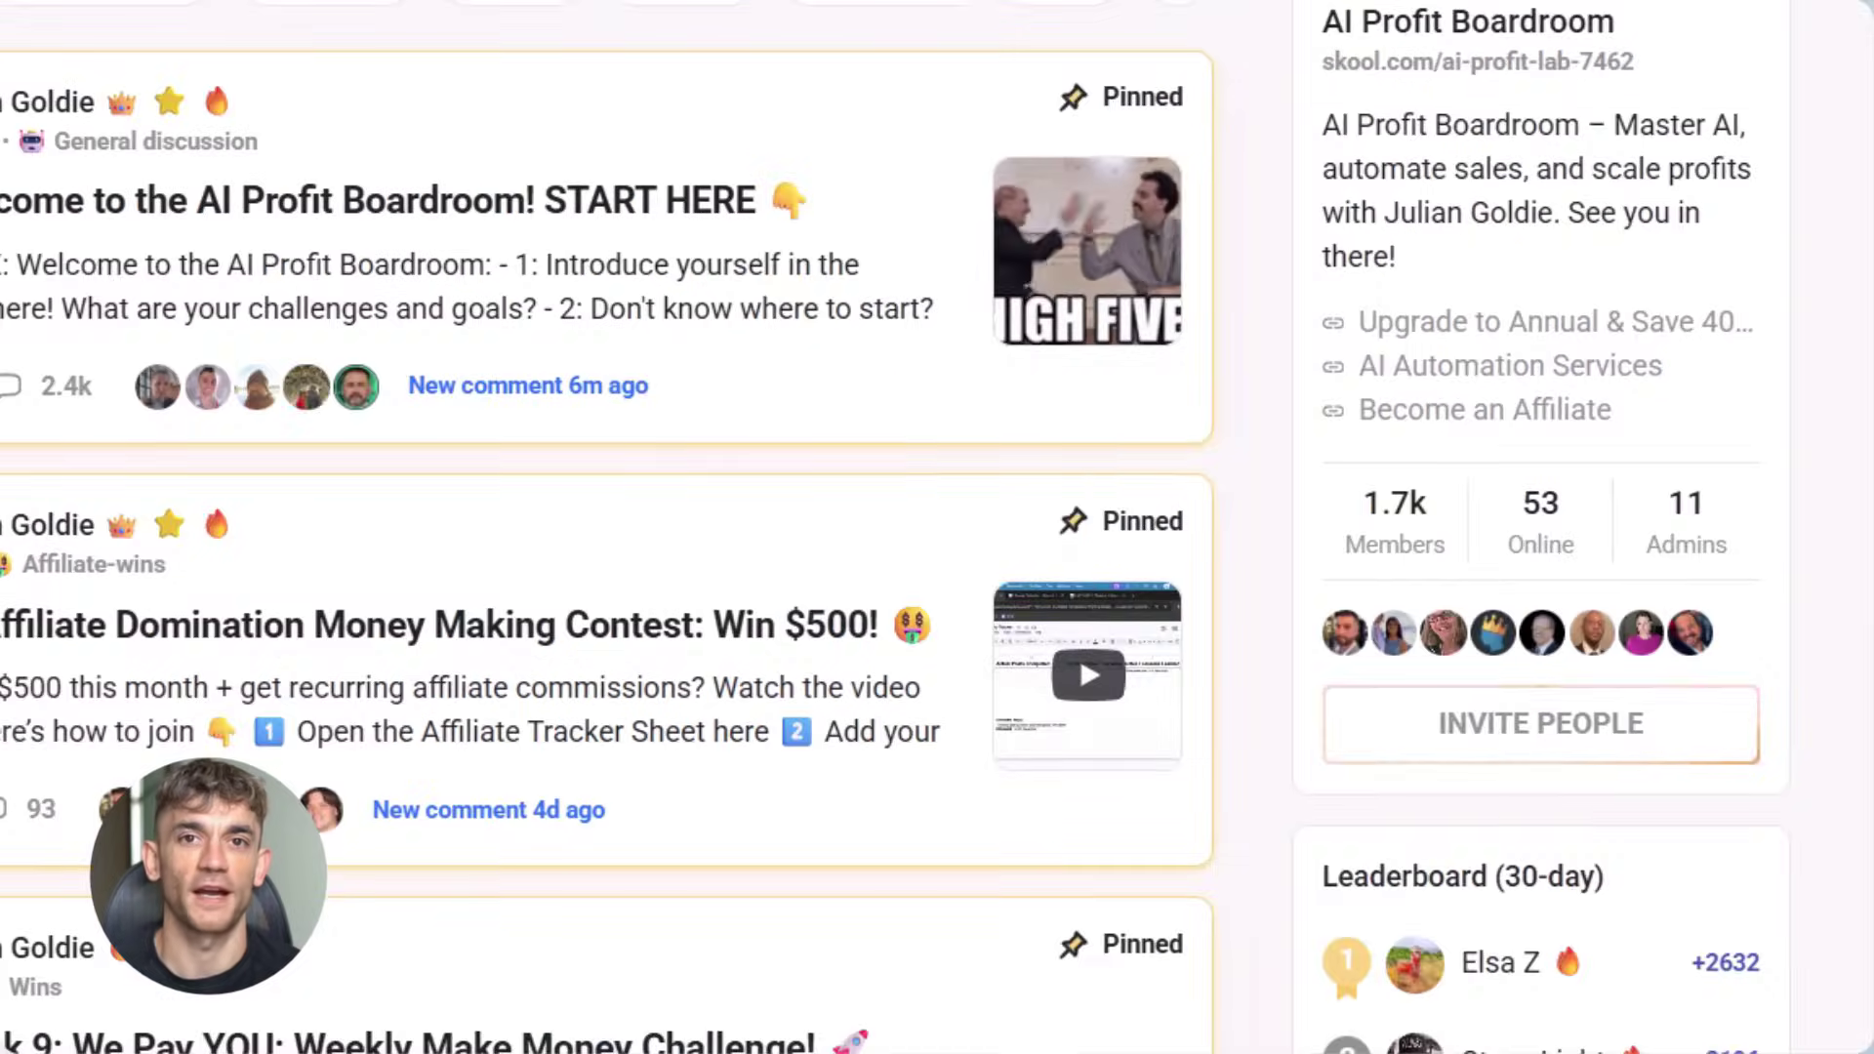
scroll(585, 512, "down", 4)
scroll(879, 542, "down", 5)
scroll(878, 542, "down", 4)
scroll(878, 542, "up", 4)
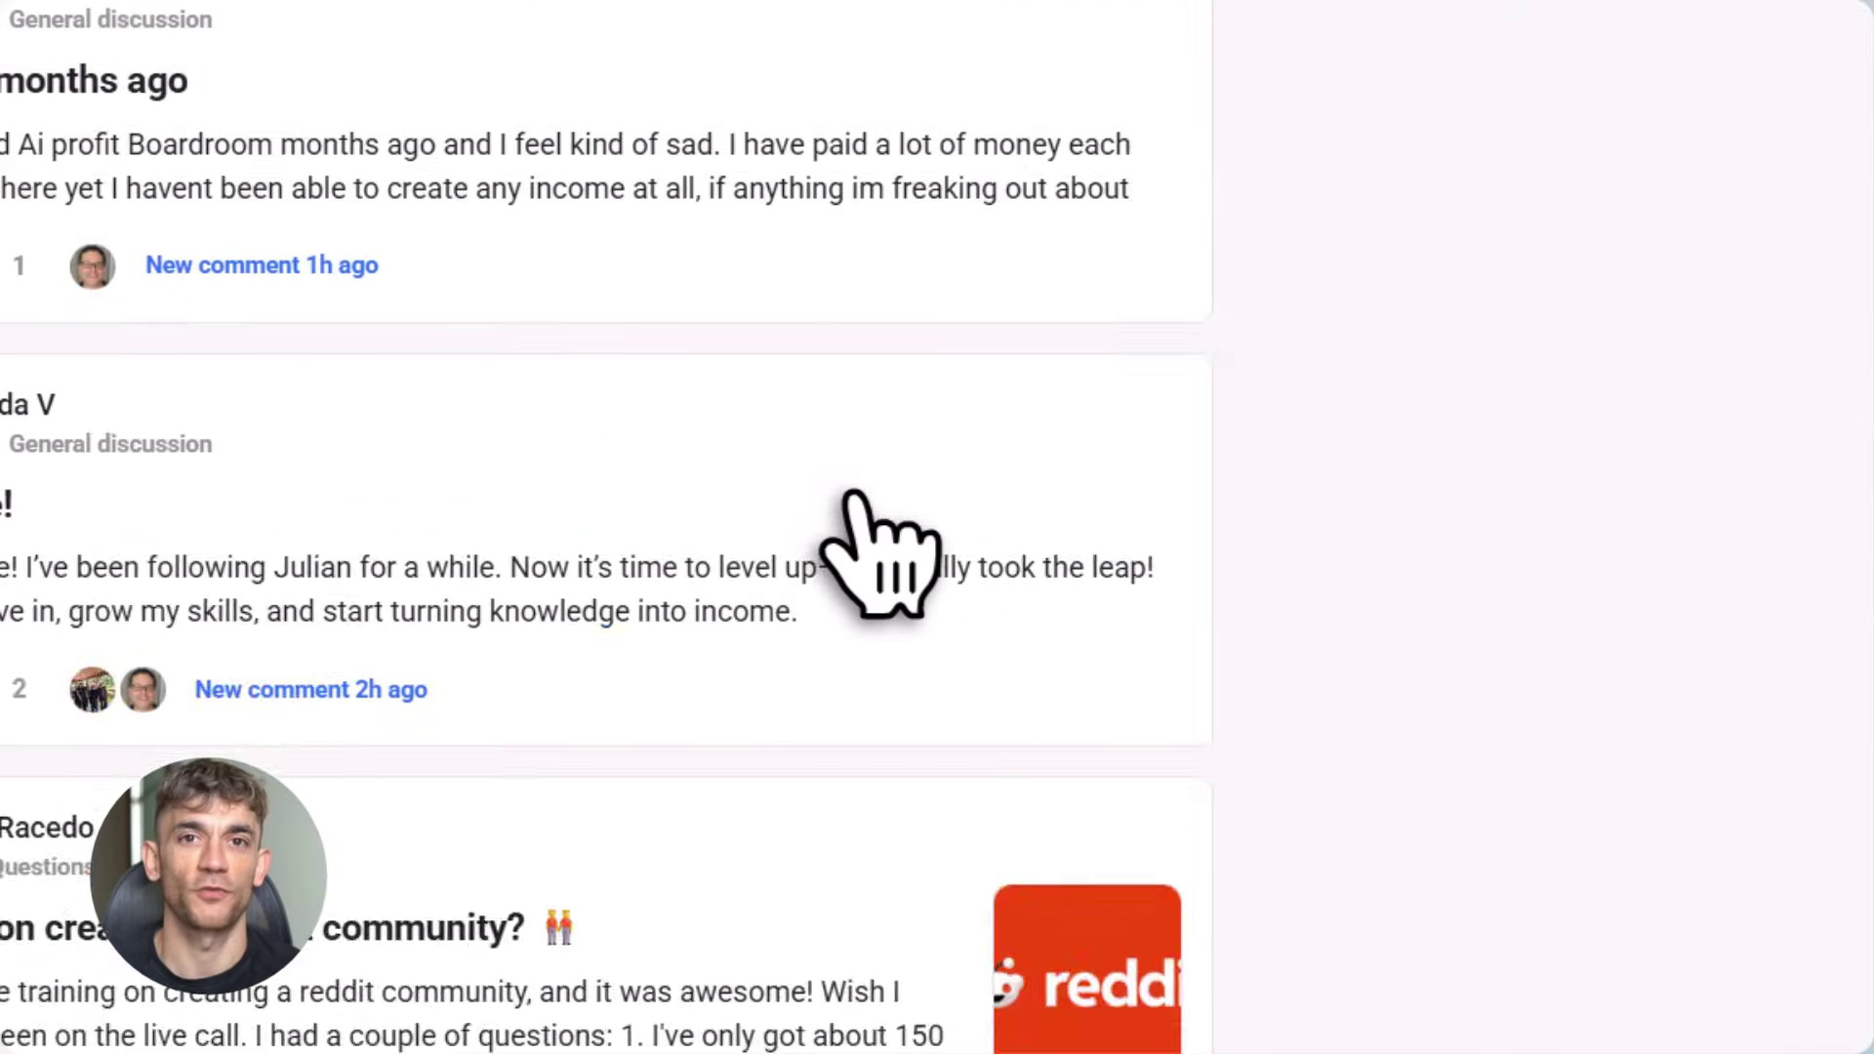
scroll(878, 542, "up", 8)
scroll(879, 550, "up", 3)
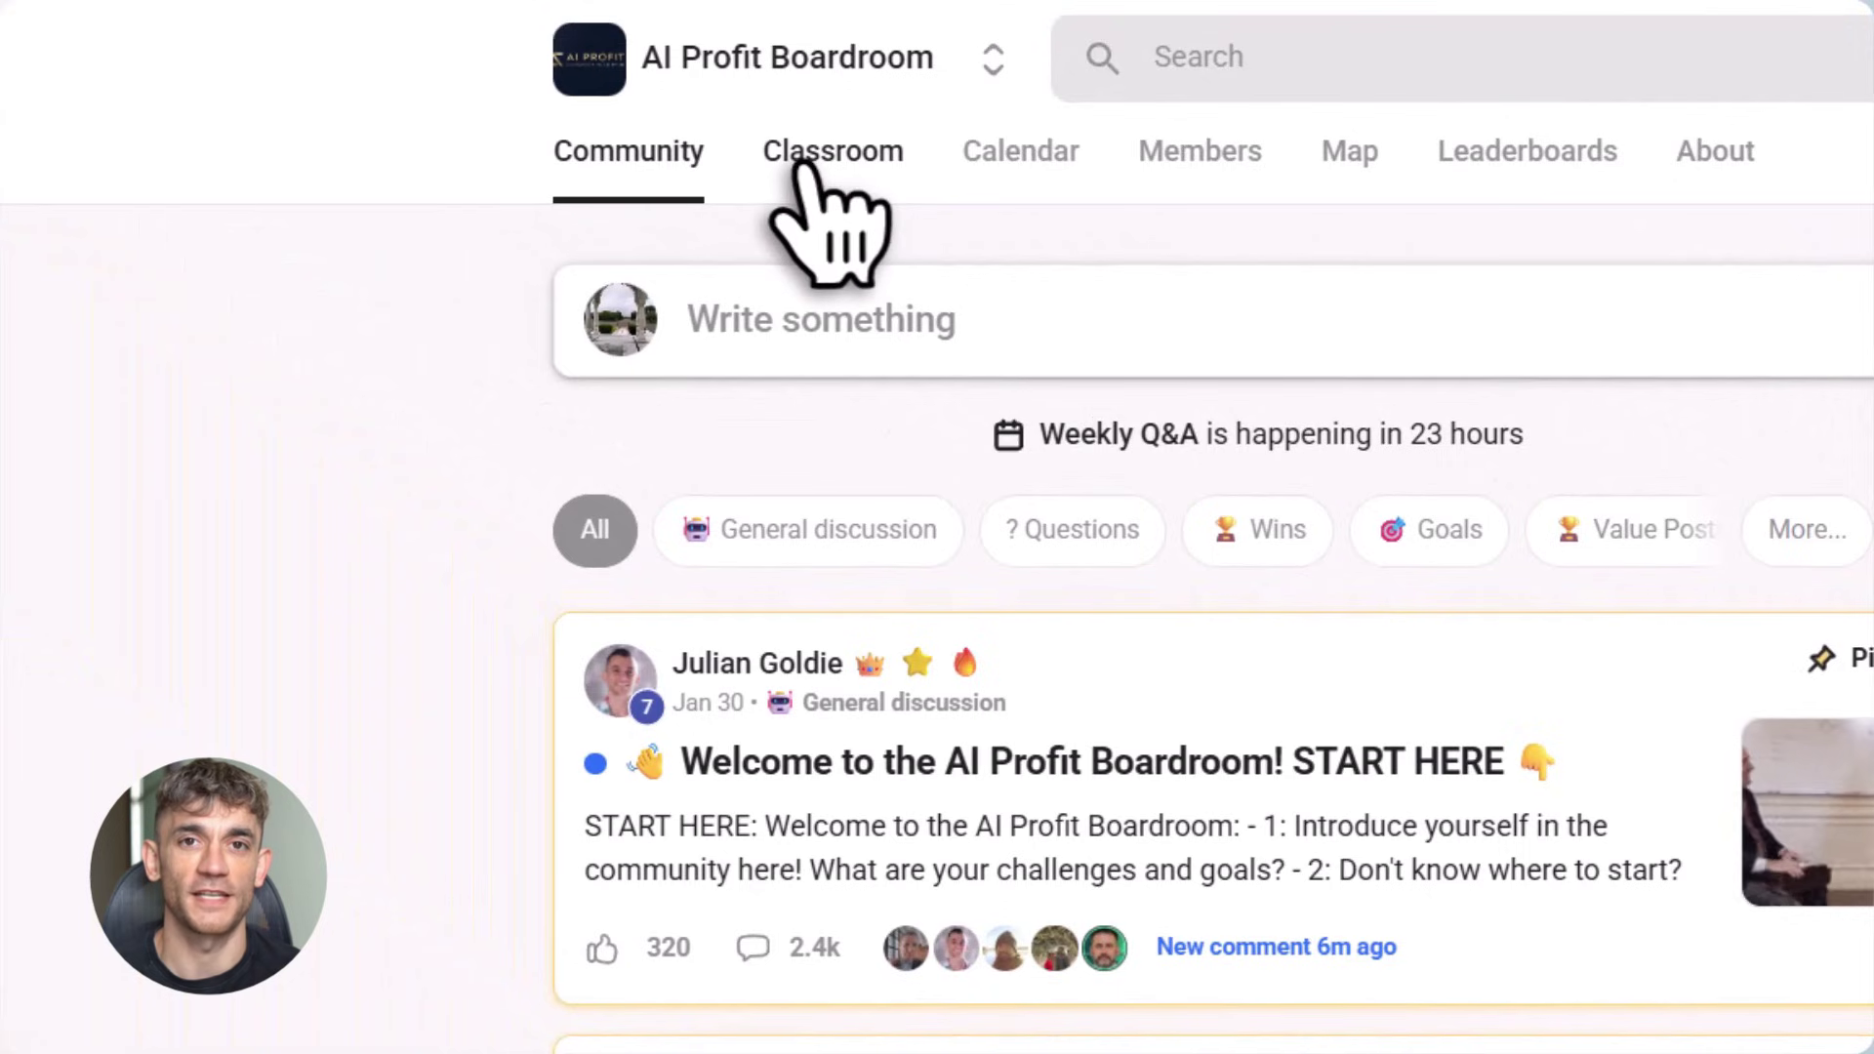
left_click(833, 151)
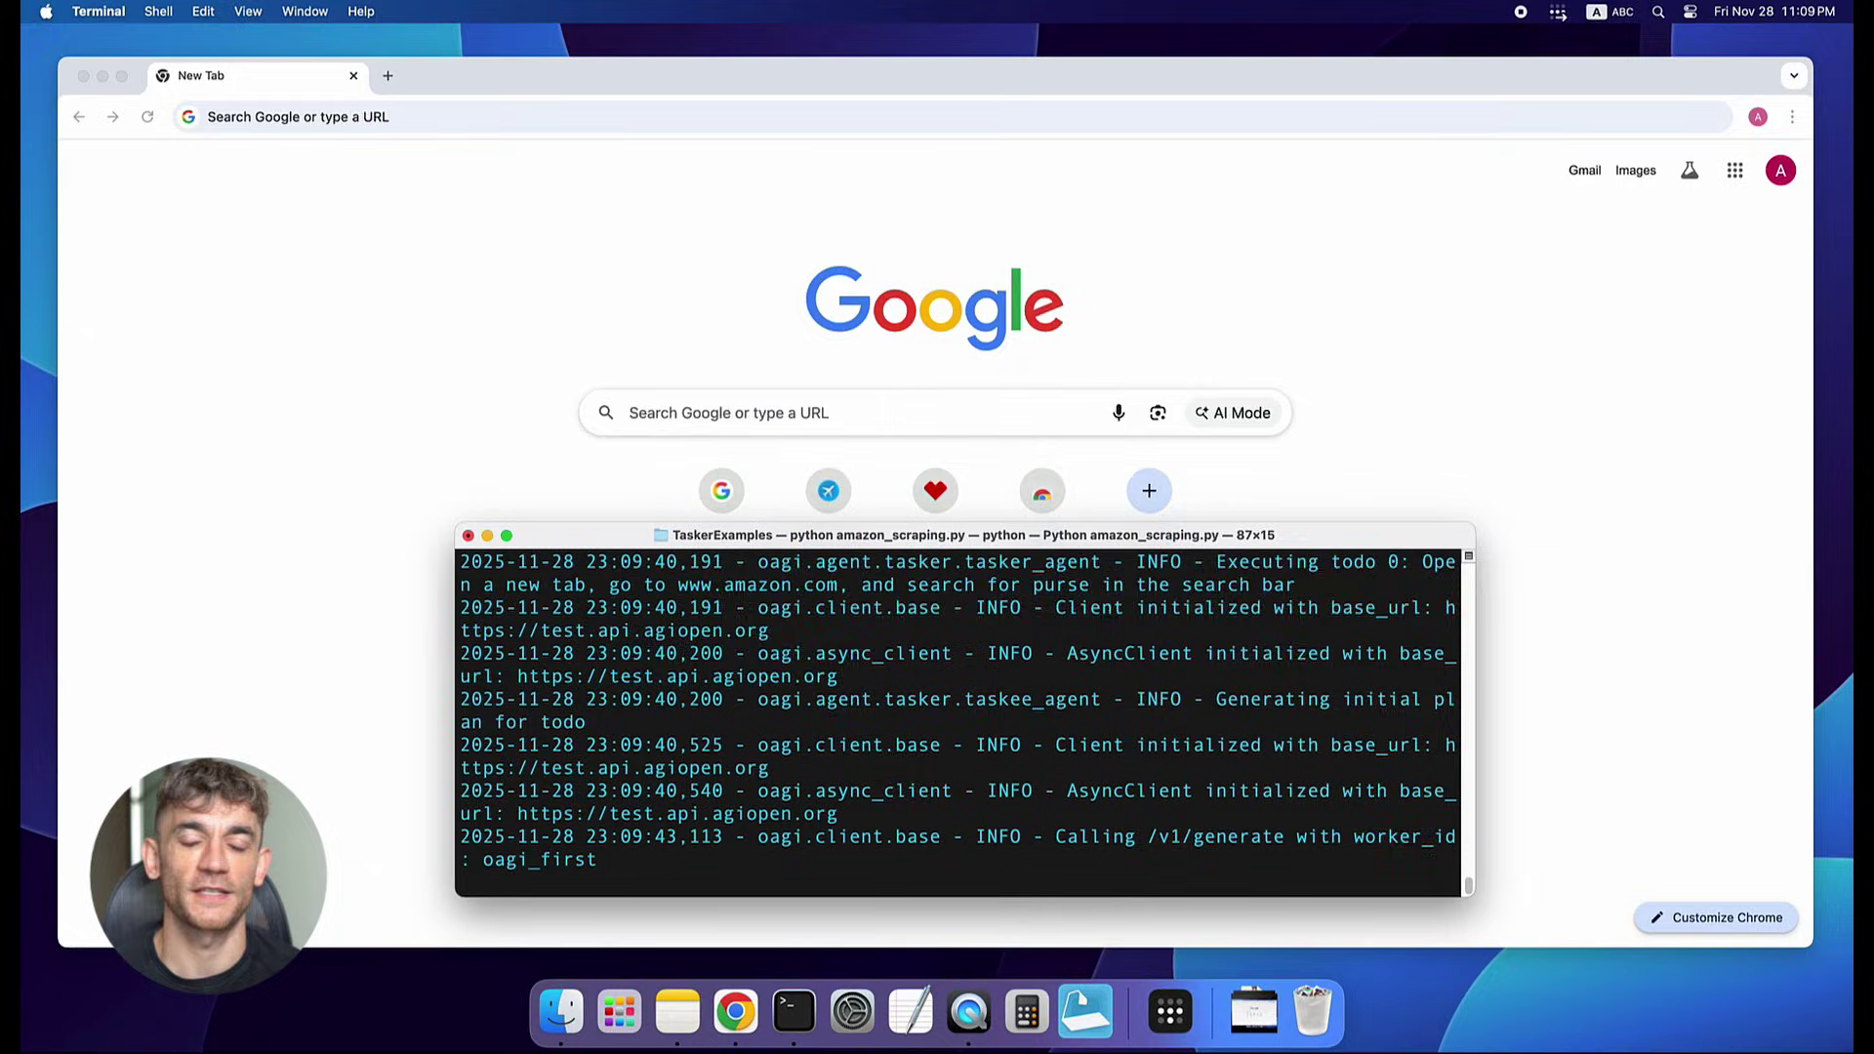
type("www.amazon.com")
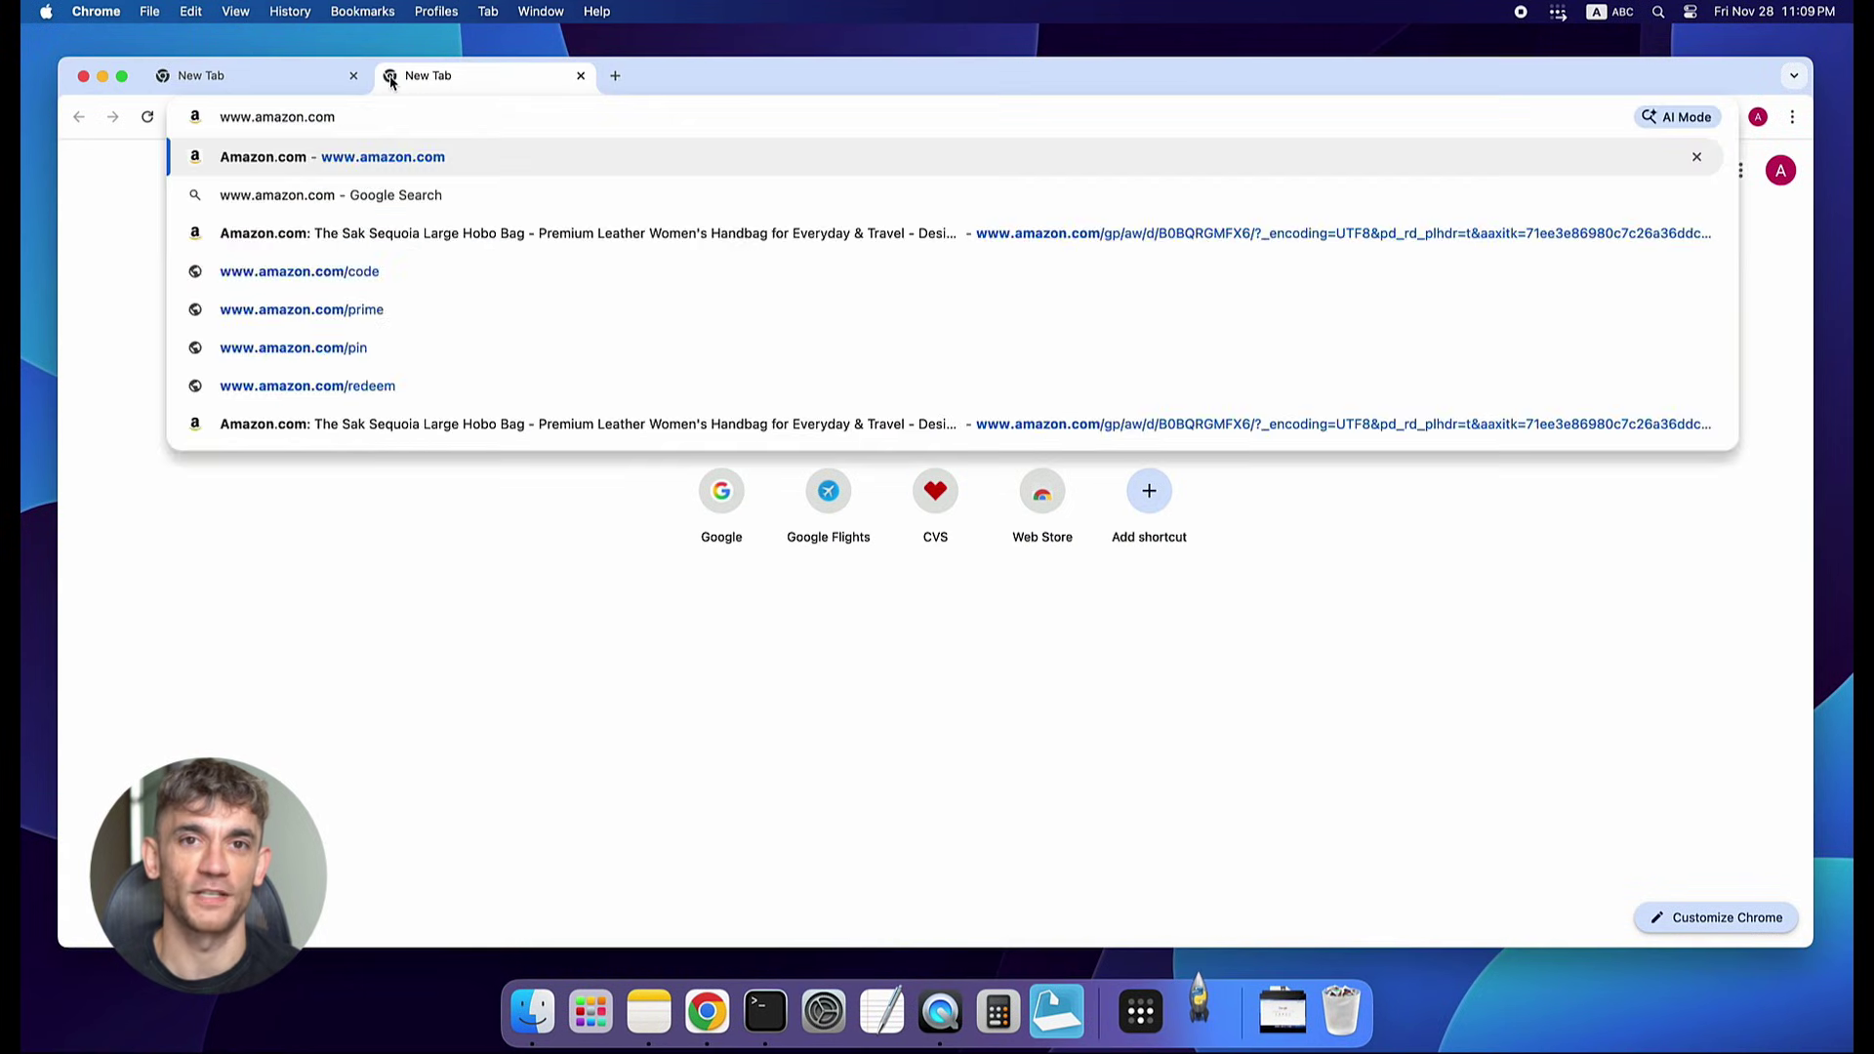
Load amazon.com, search for 'purse', and sort the results by Best Sellers
key("Return")
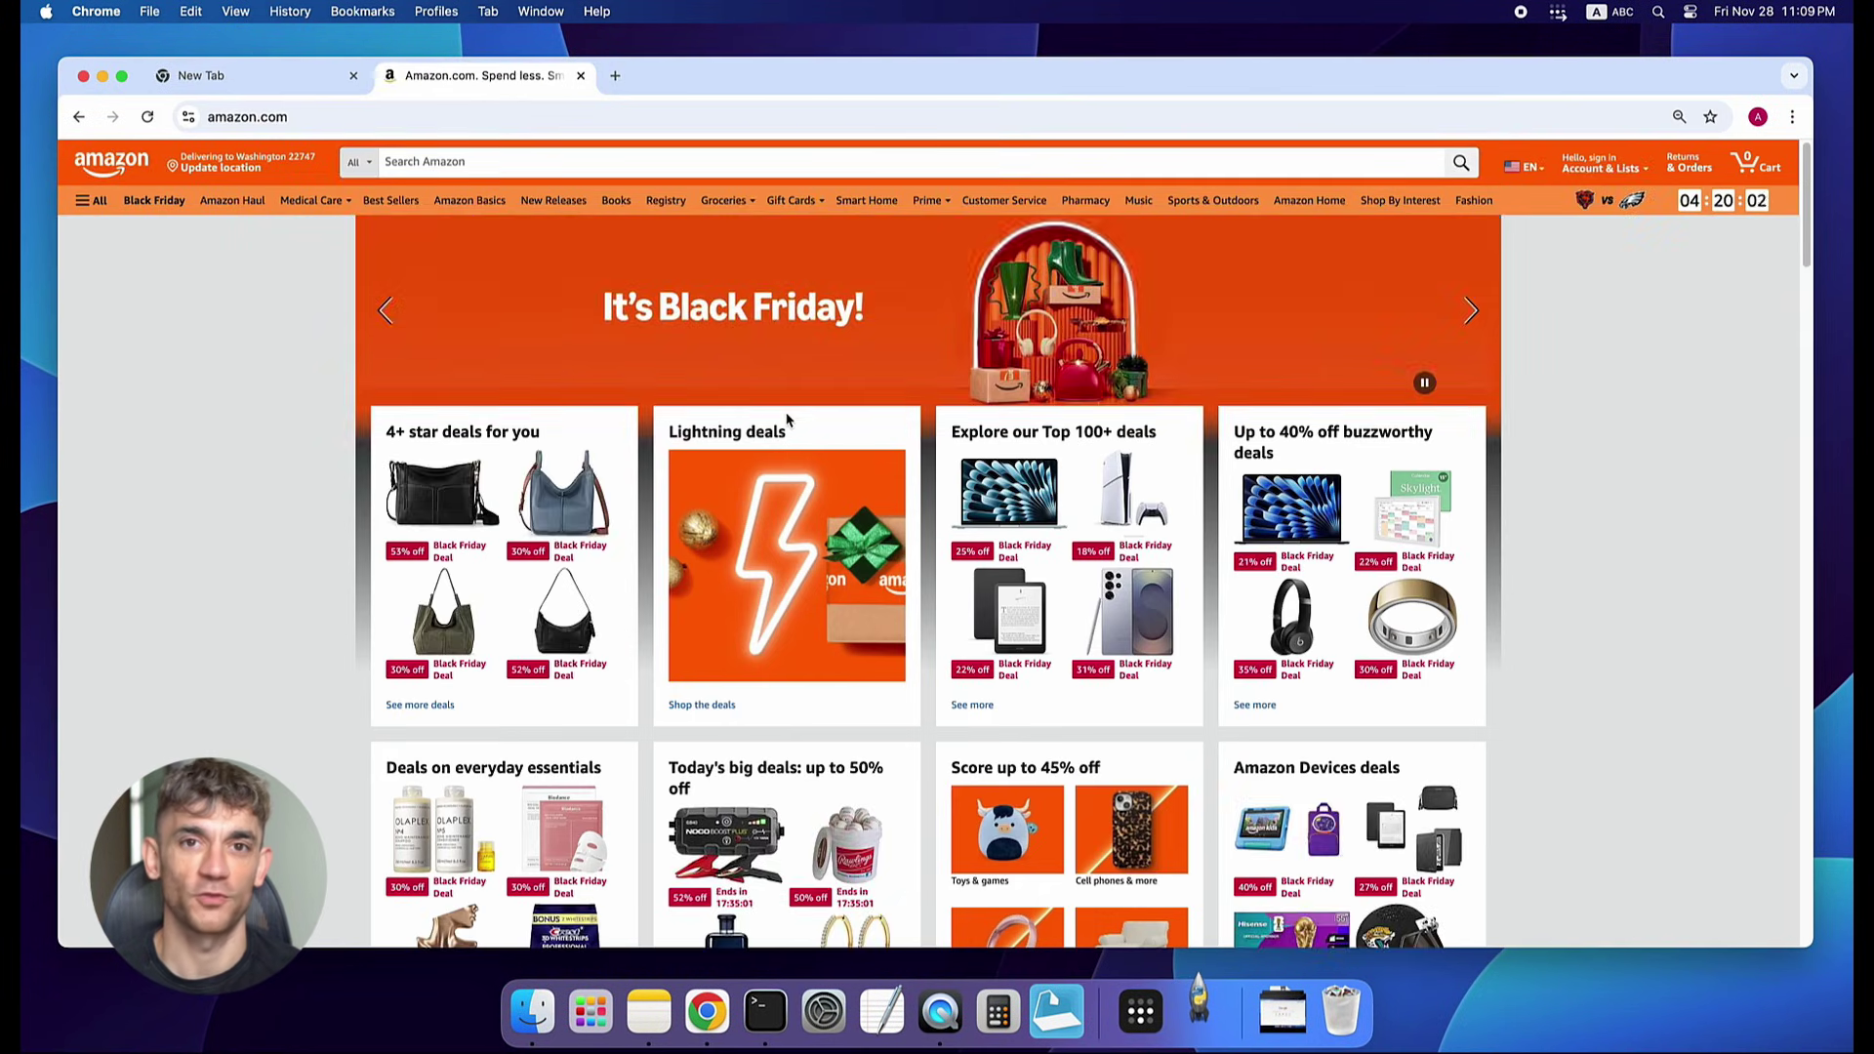
left_click(593, 163)
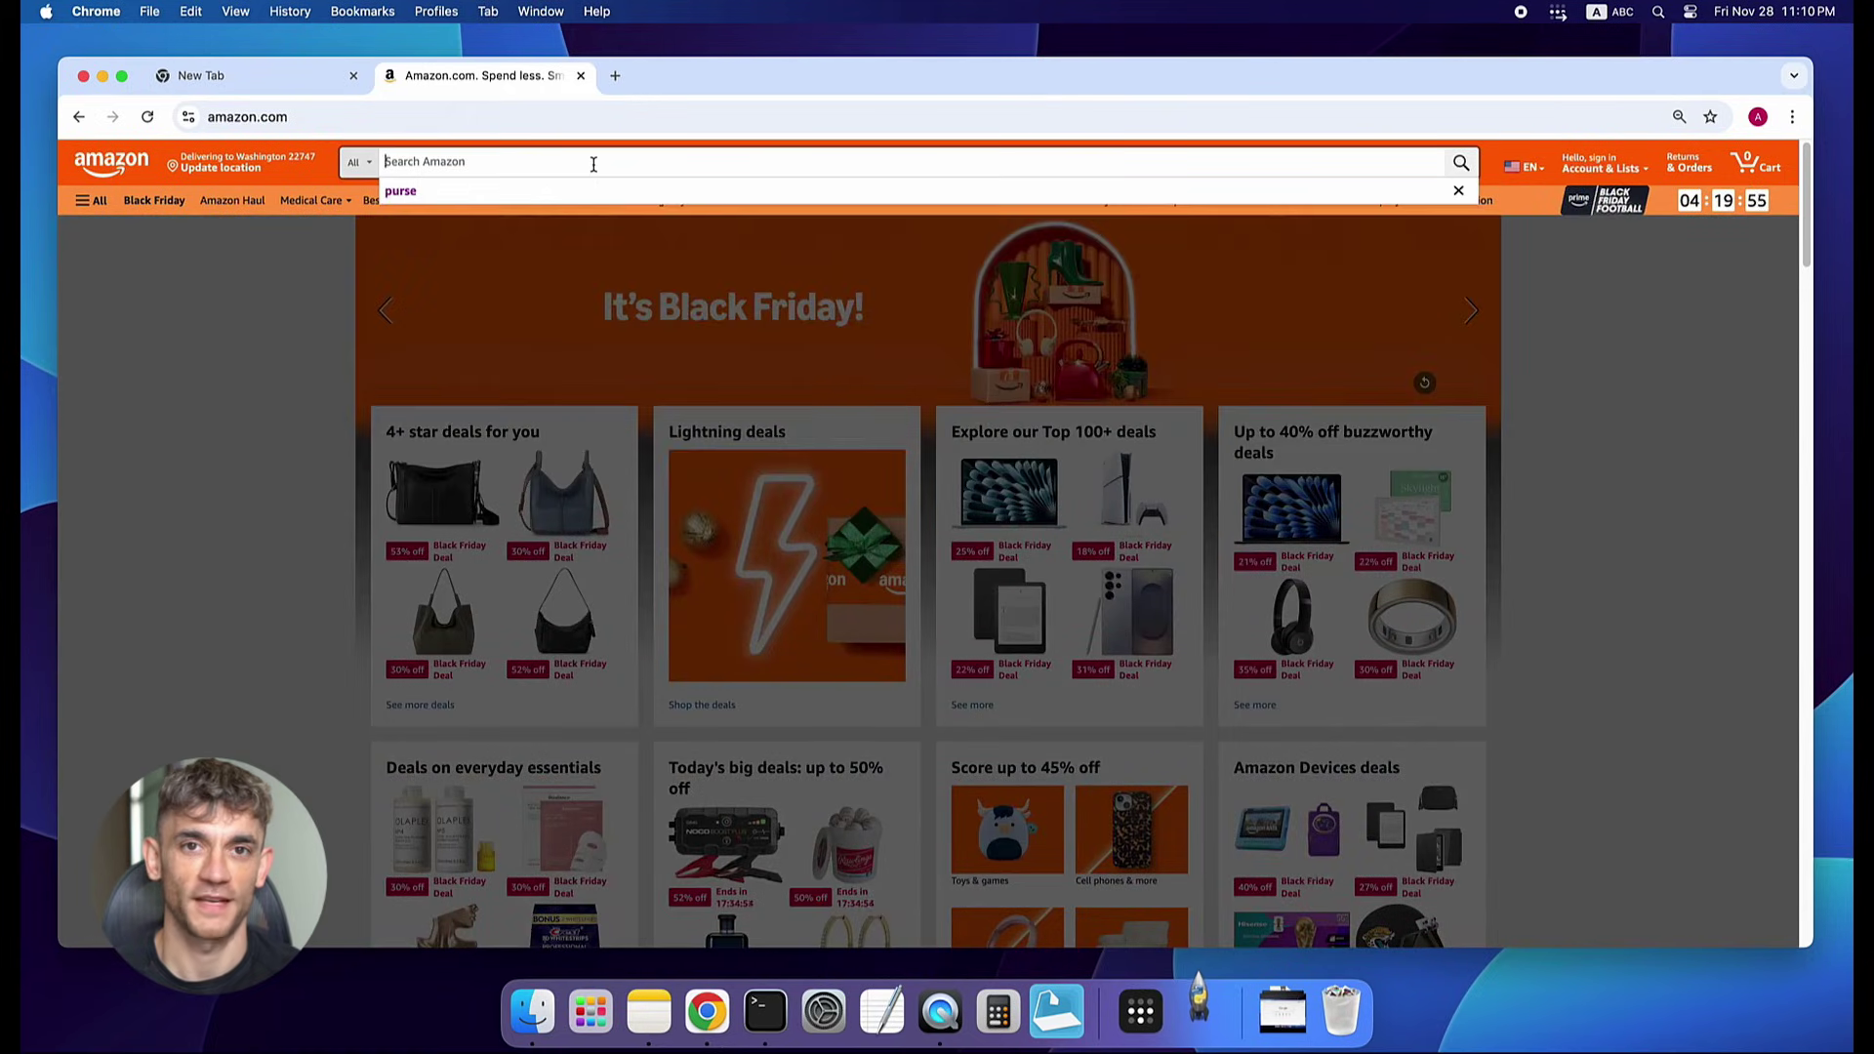
type("purse")
key("Return")
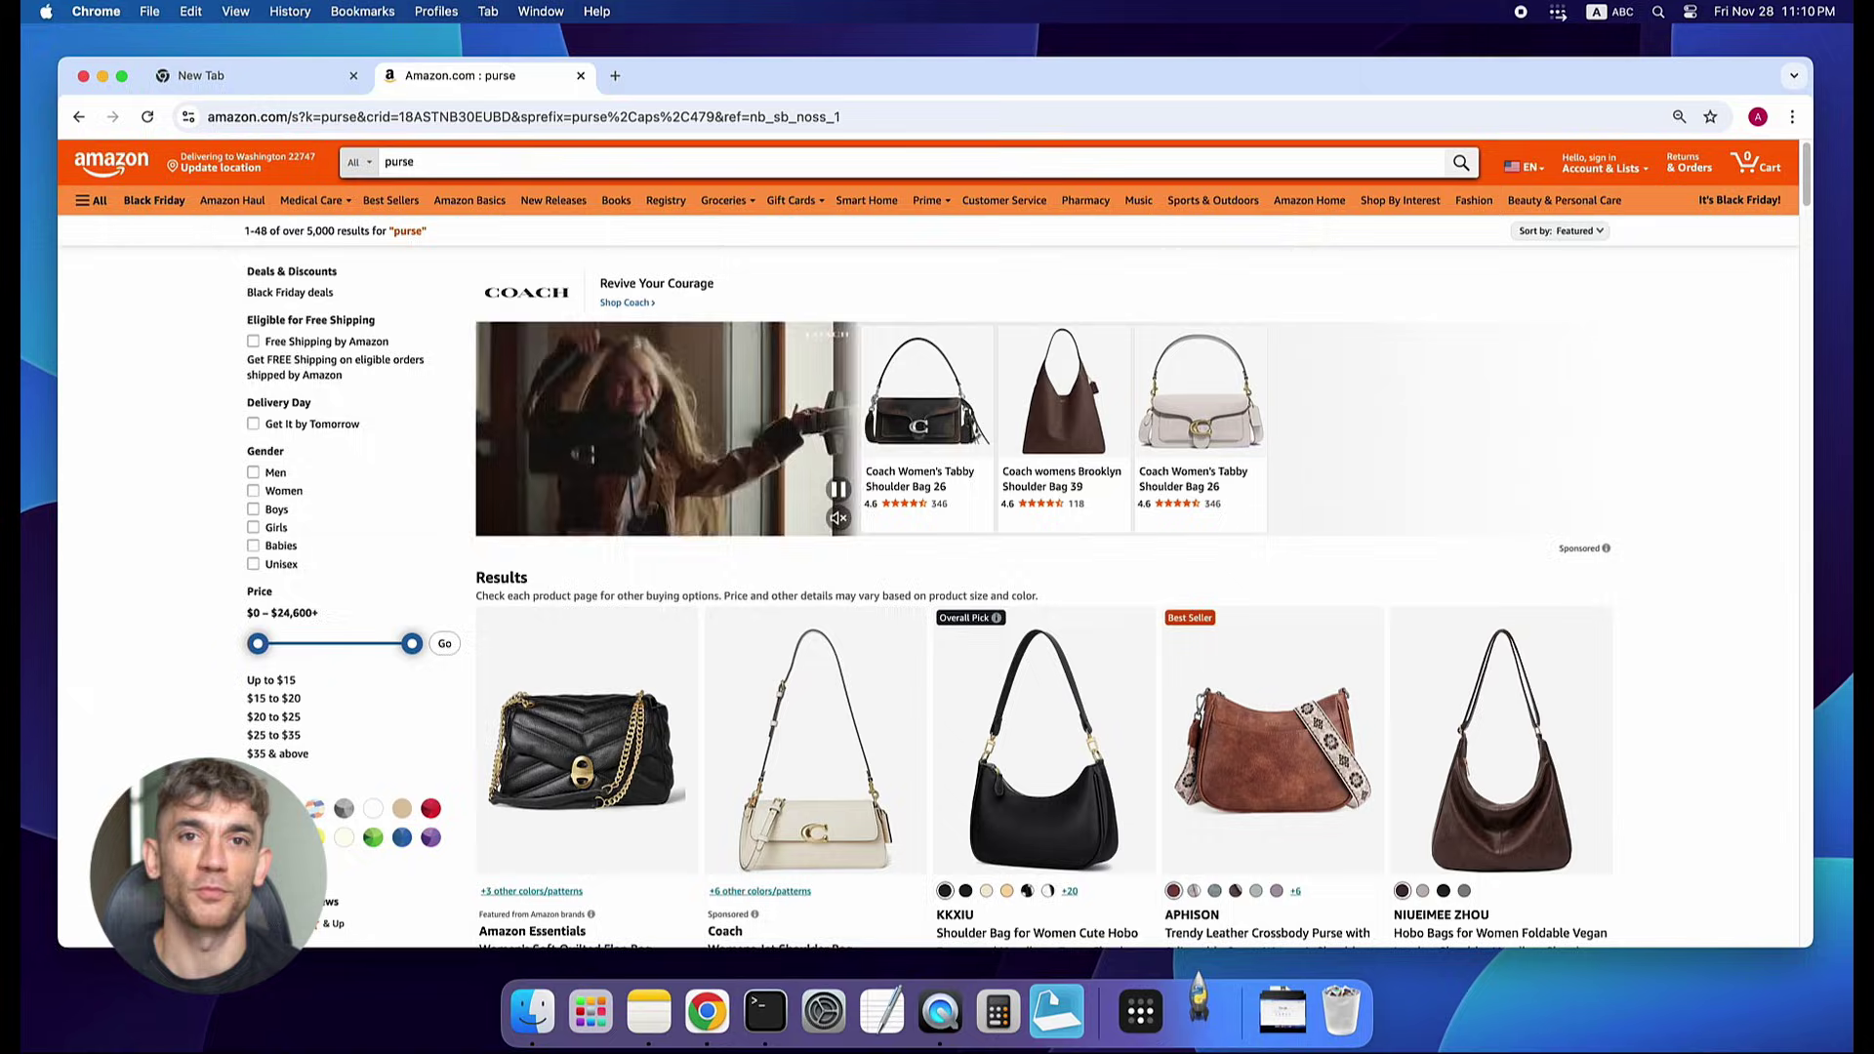
left_click(1560, 230)
left_click(1553, 293)
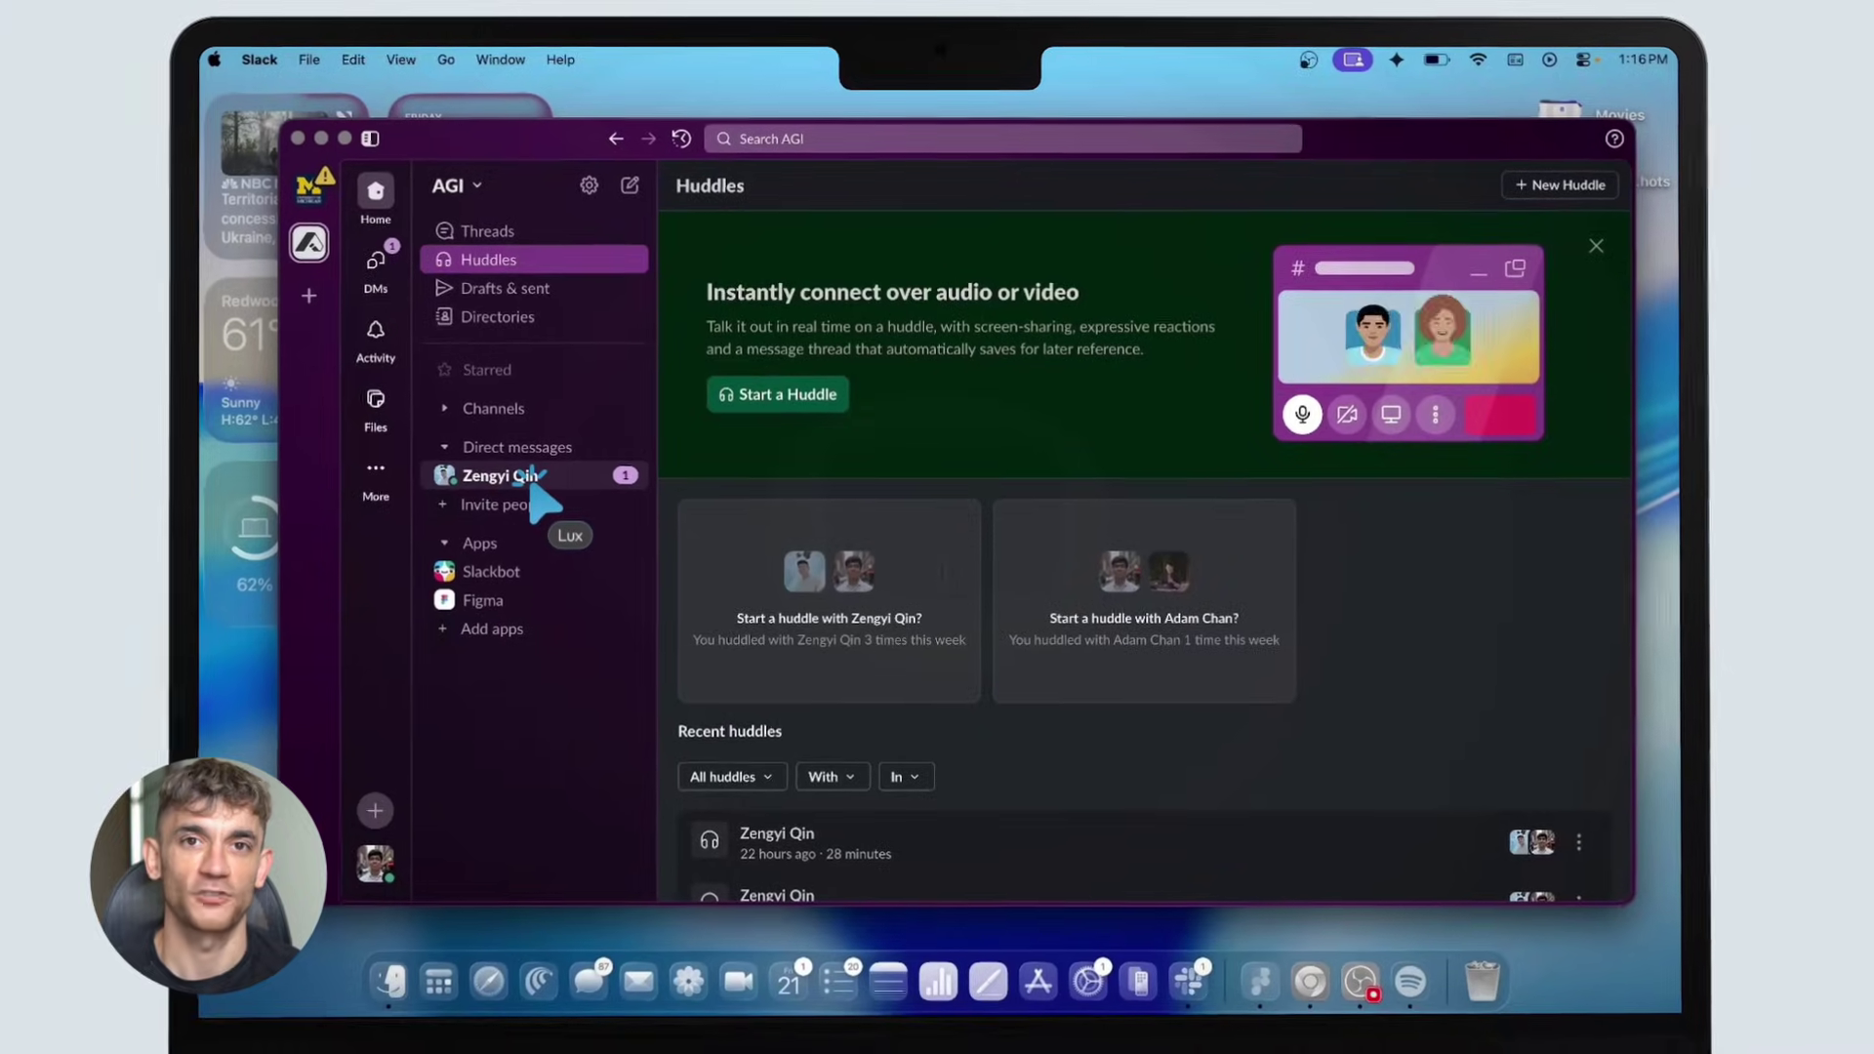
Read the Slack direct message, then bring Chrome forward and load the Gmail inbox
left_click(503, 475)
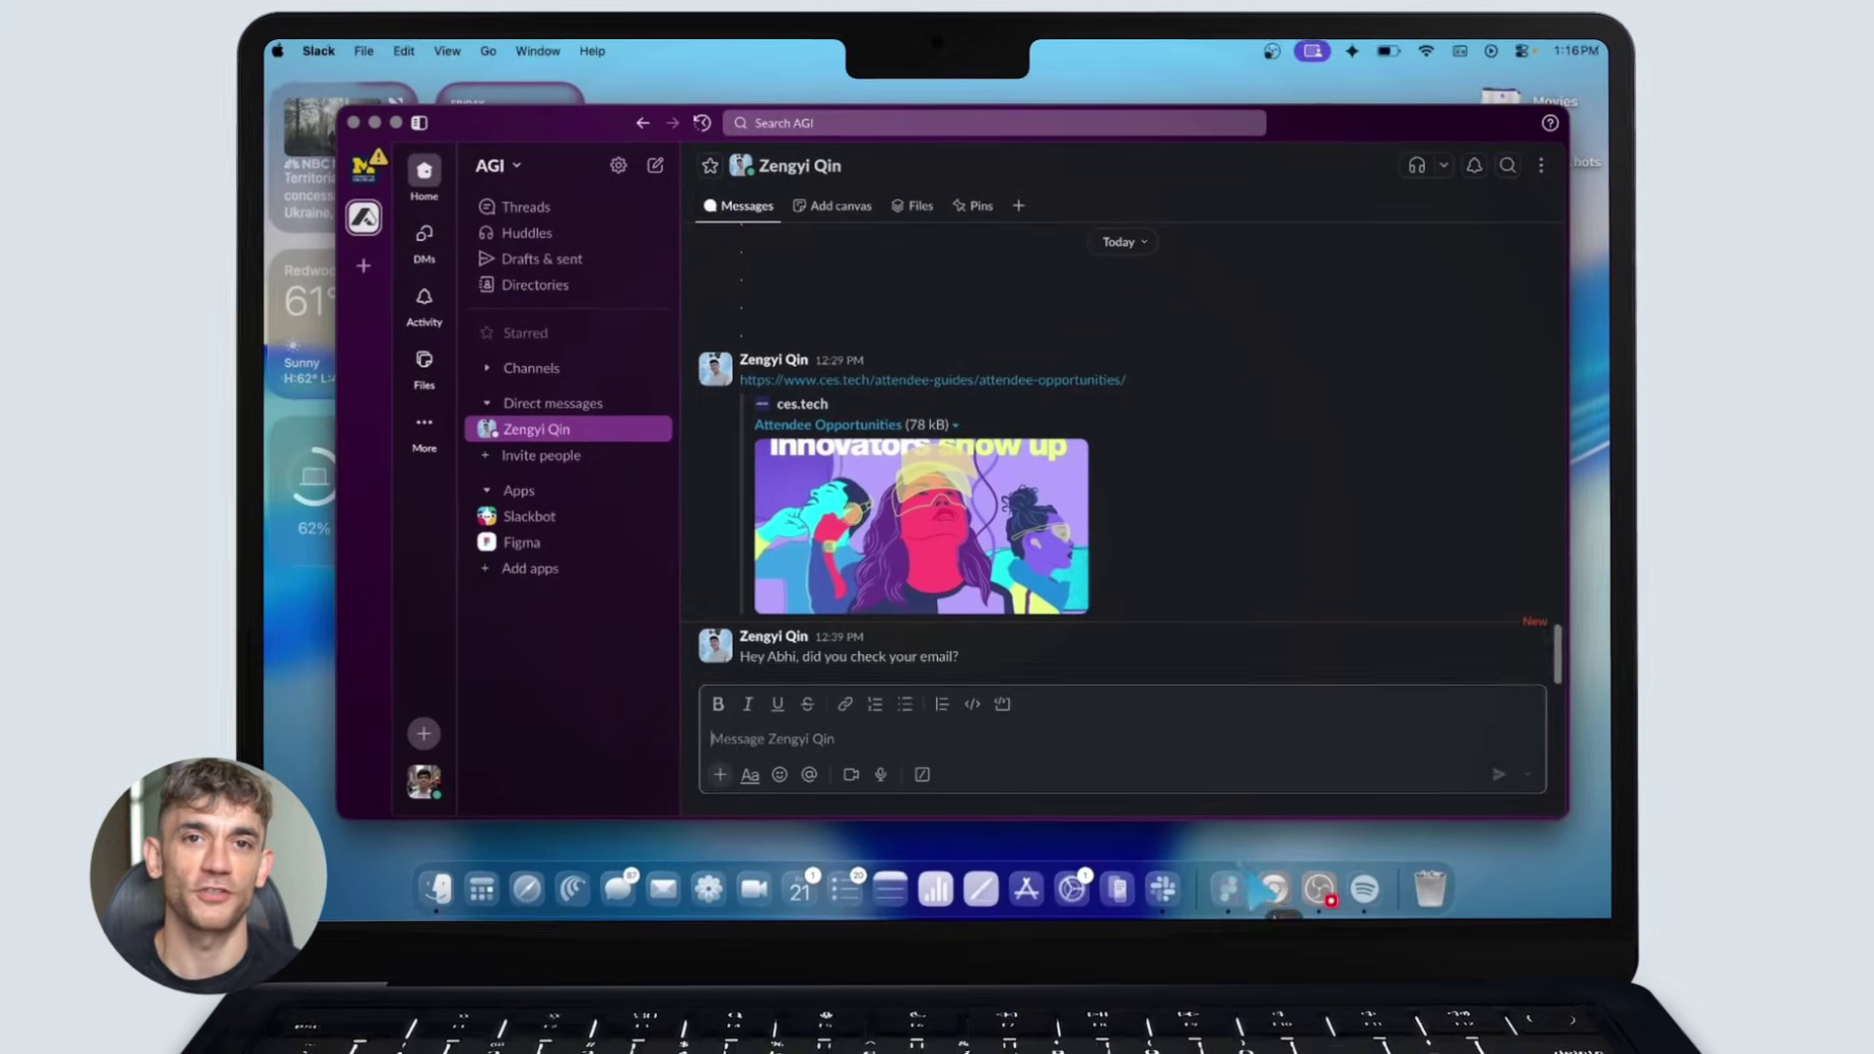
left_click(1296, 916)
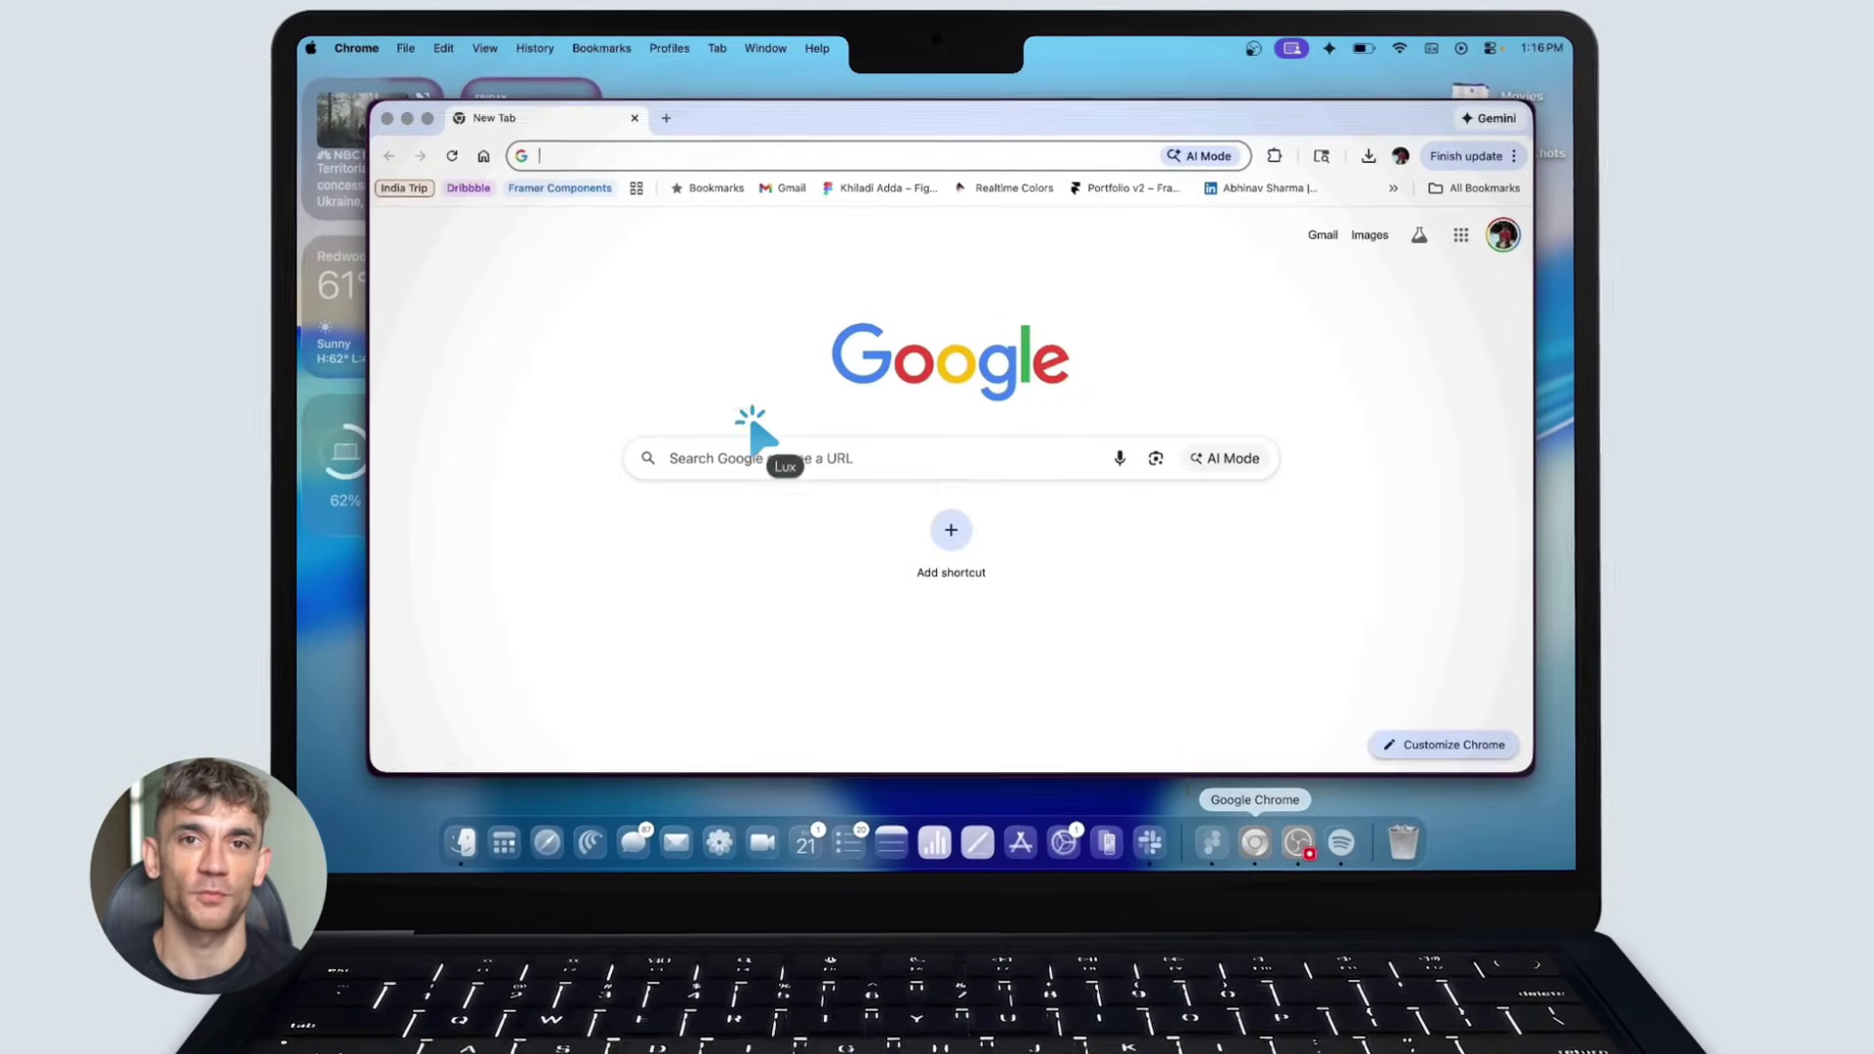
left_click(687, 151)
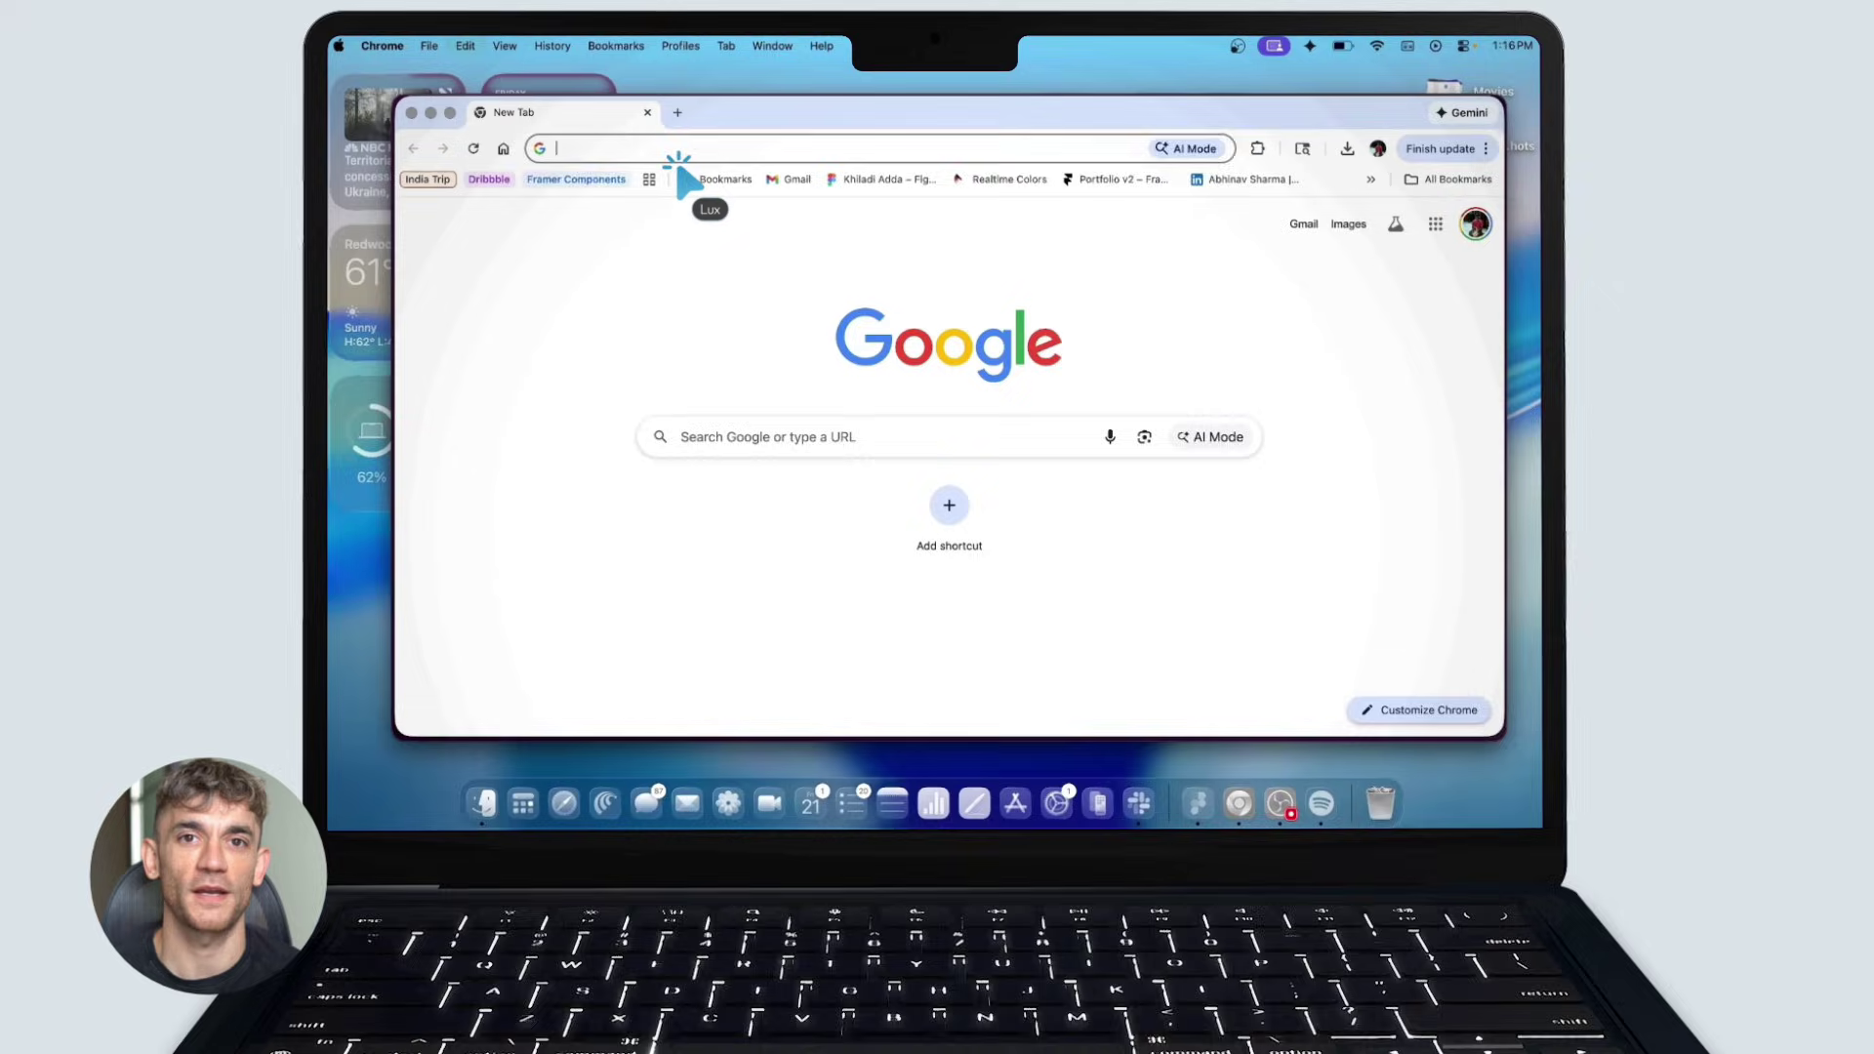
type("mail.google.com/mail/u/5/#inbox")
key("Return")
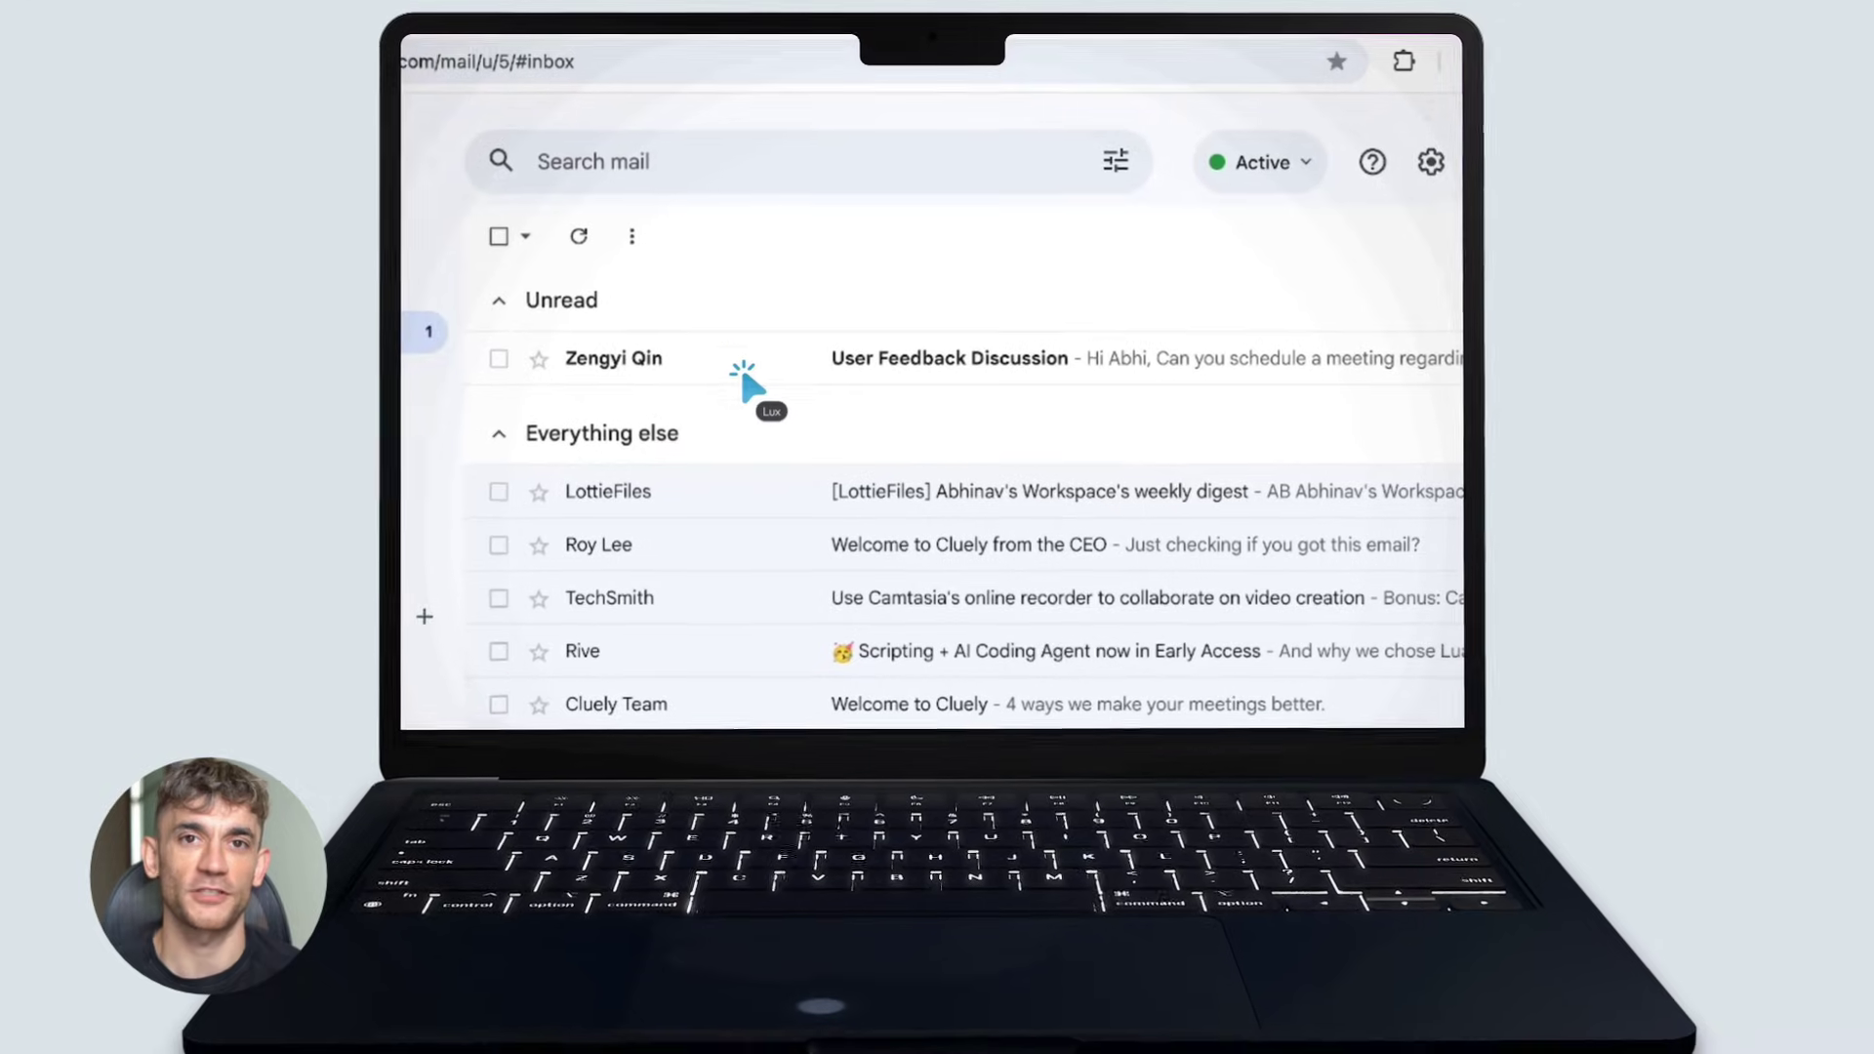
Open the 'User Feedback Discussion' email, then load Google Calendar in a new tab
left_click(744, 375)
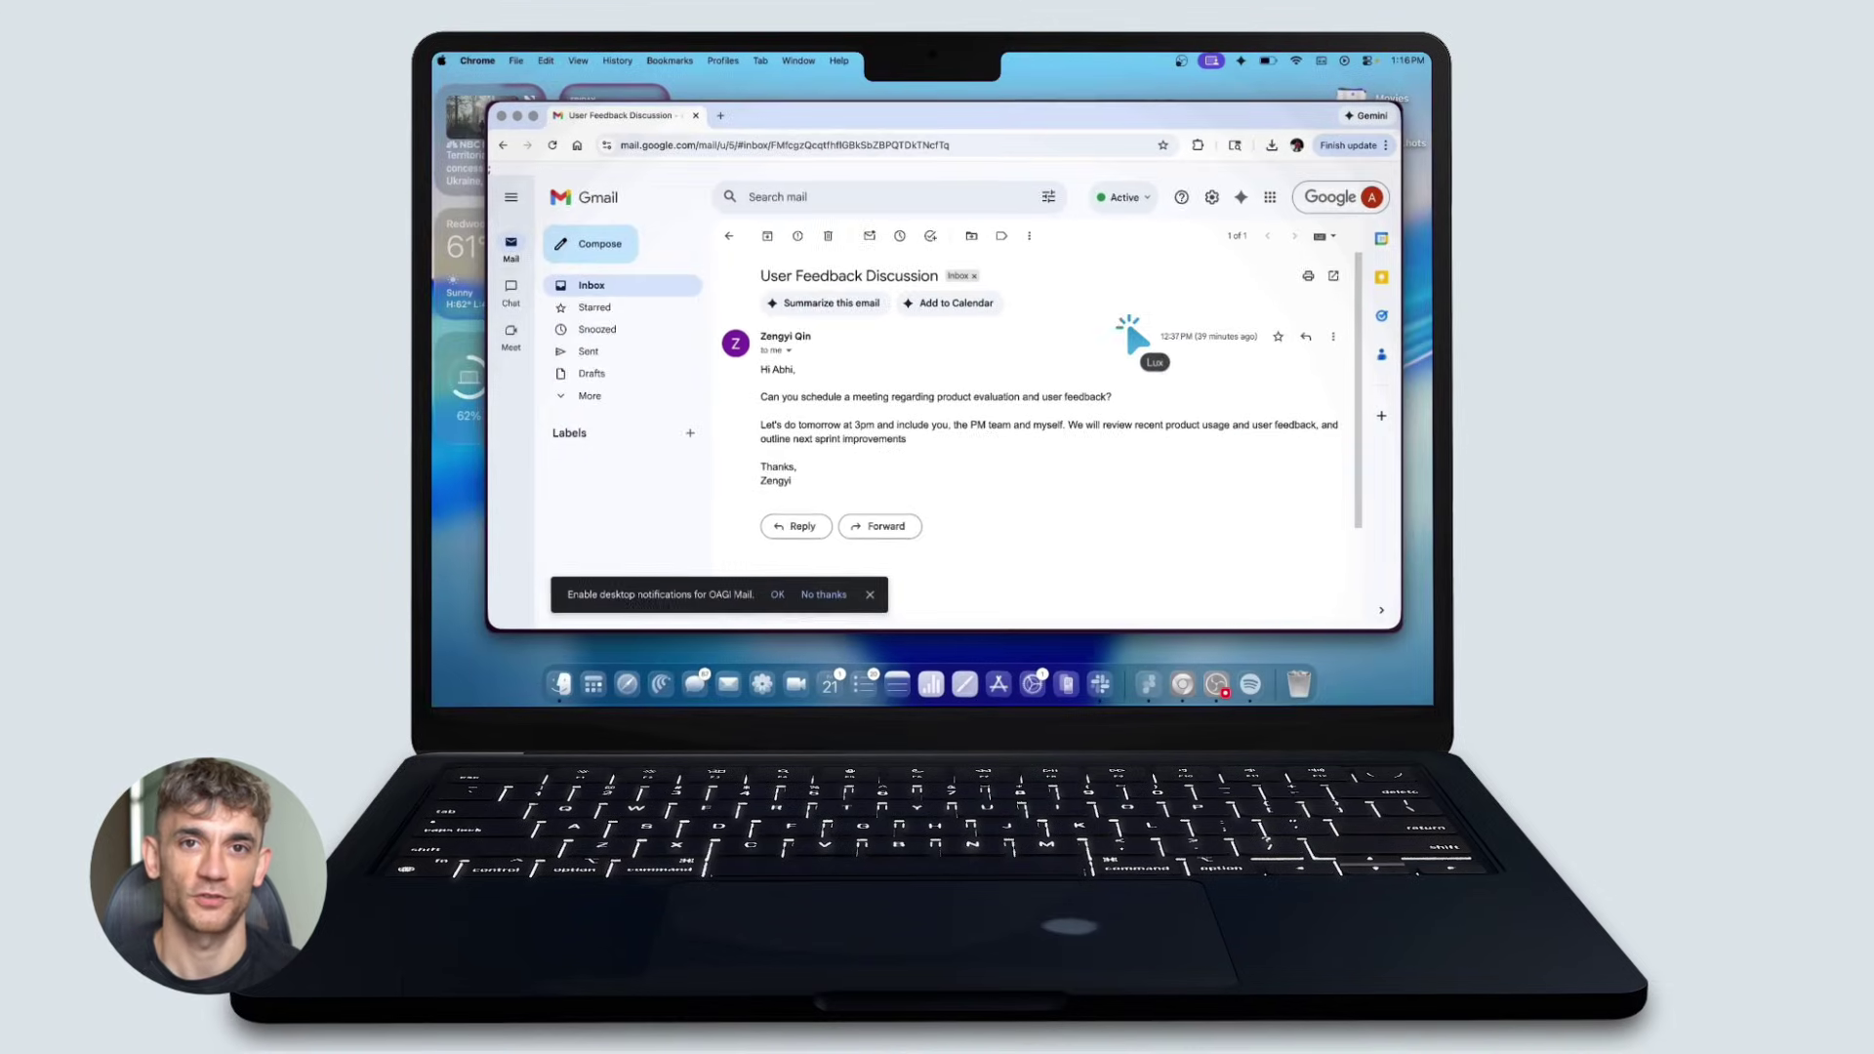
key("super+t")
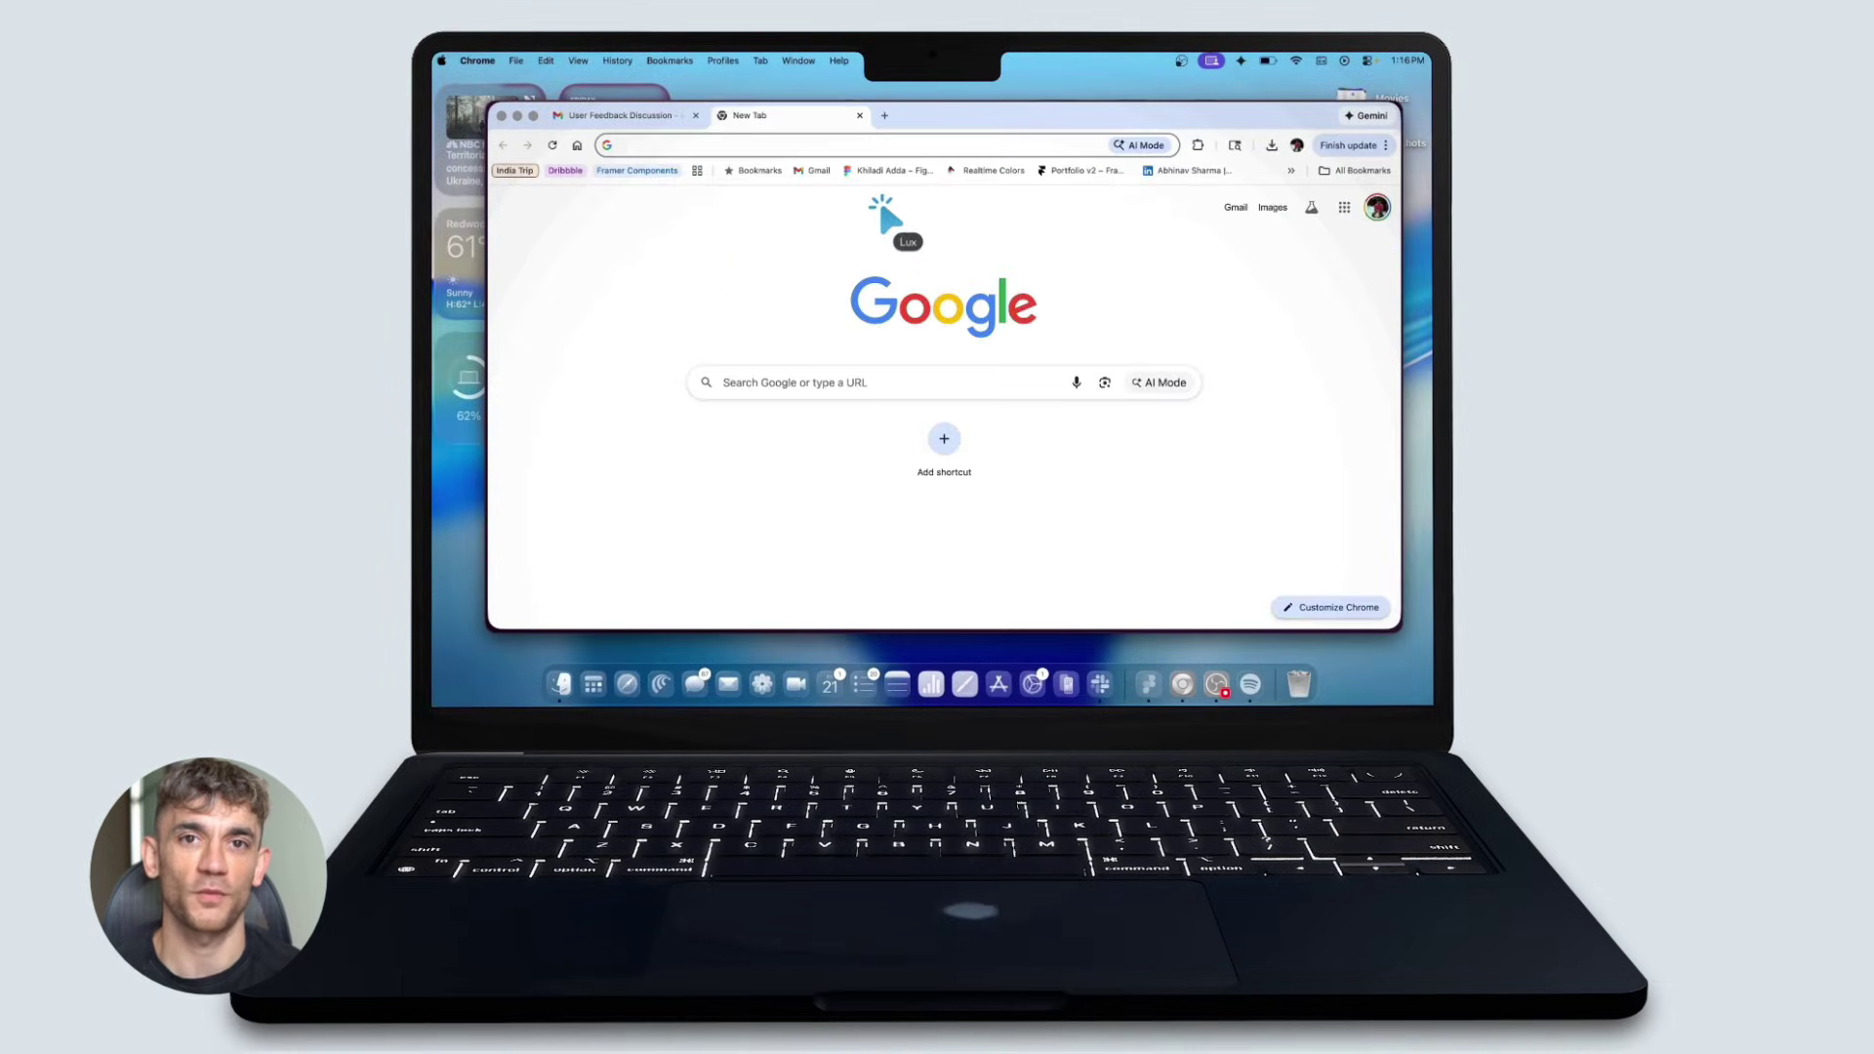
key("Return")
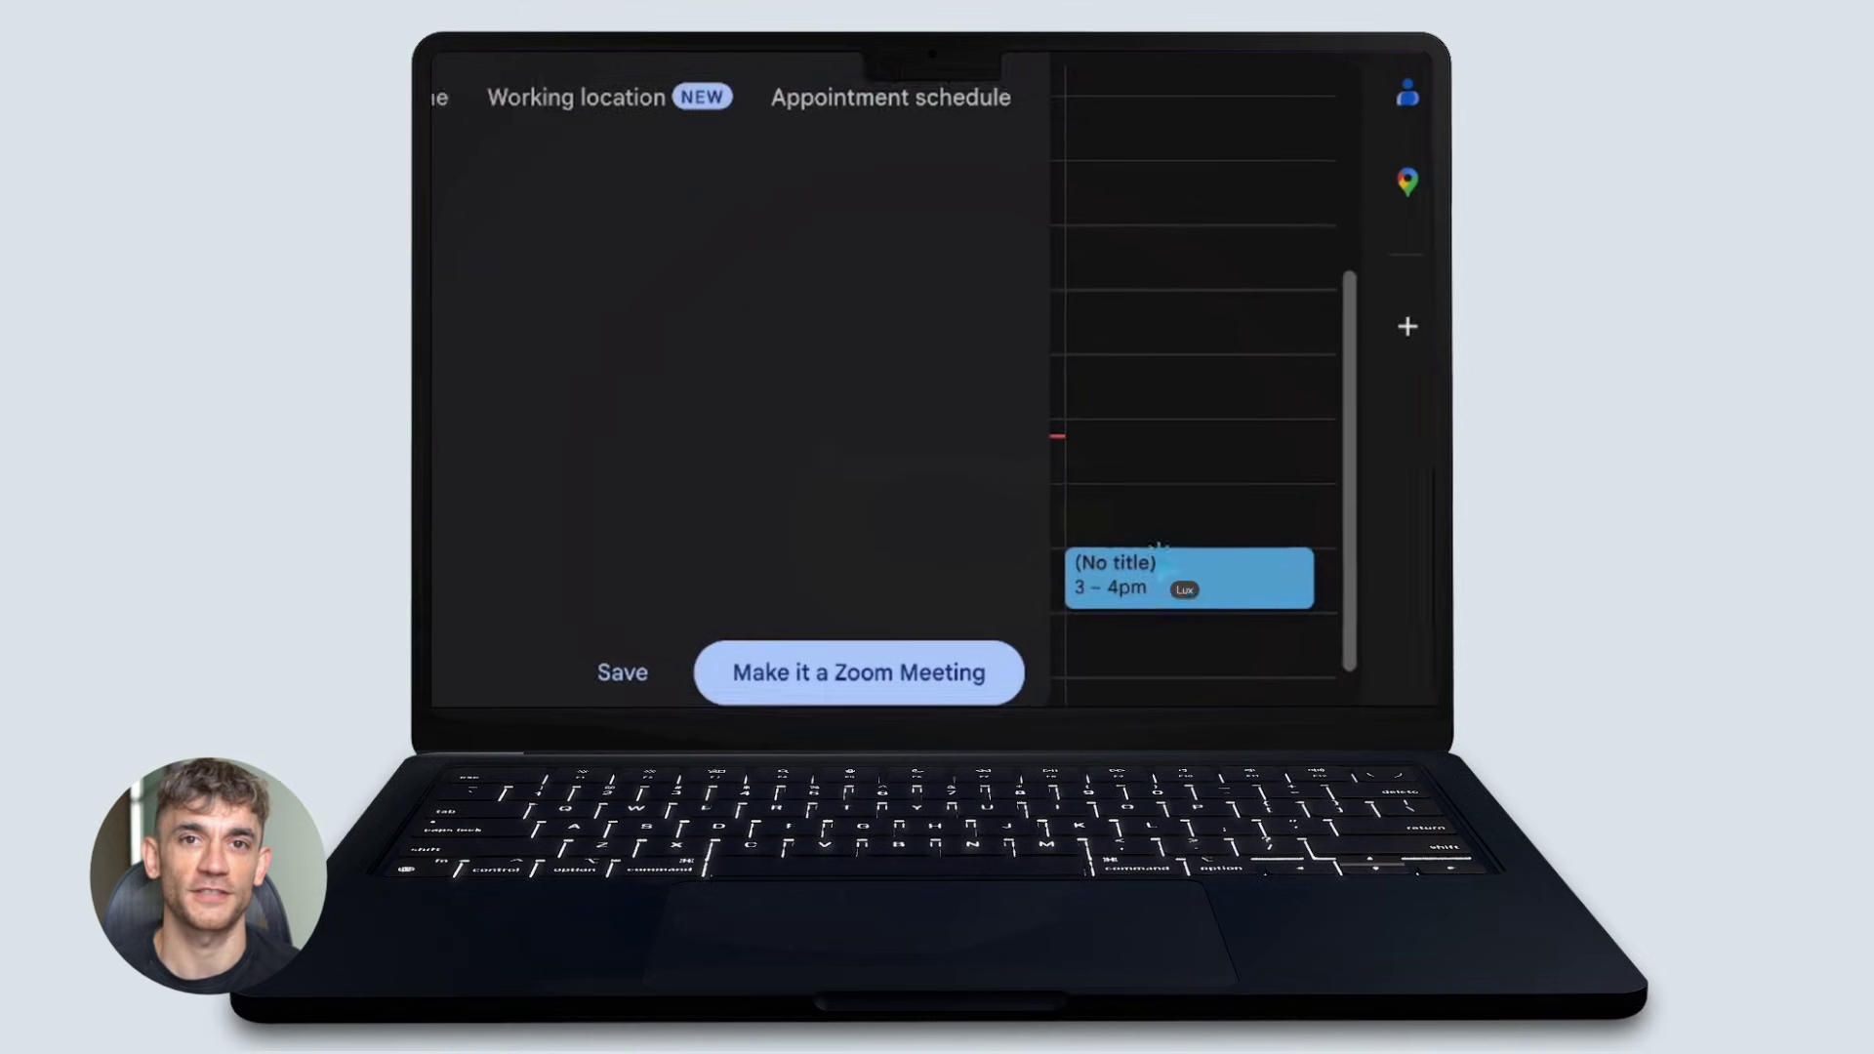
type("User")
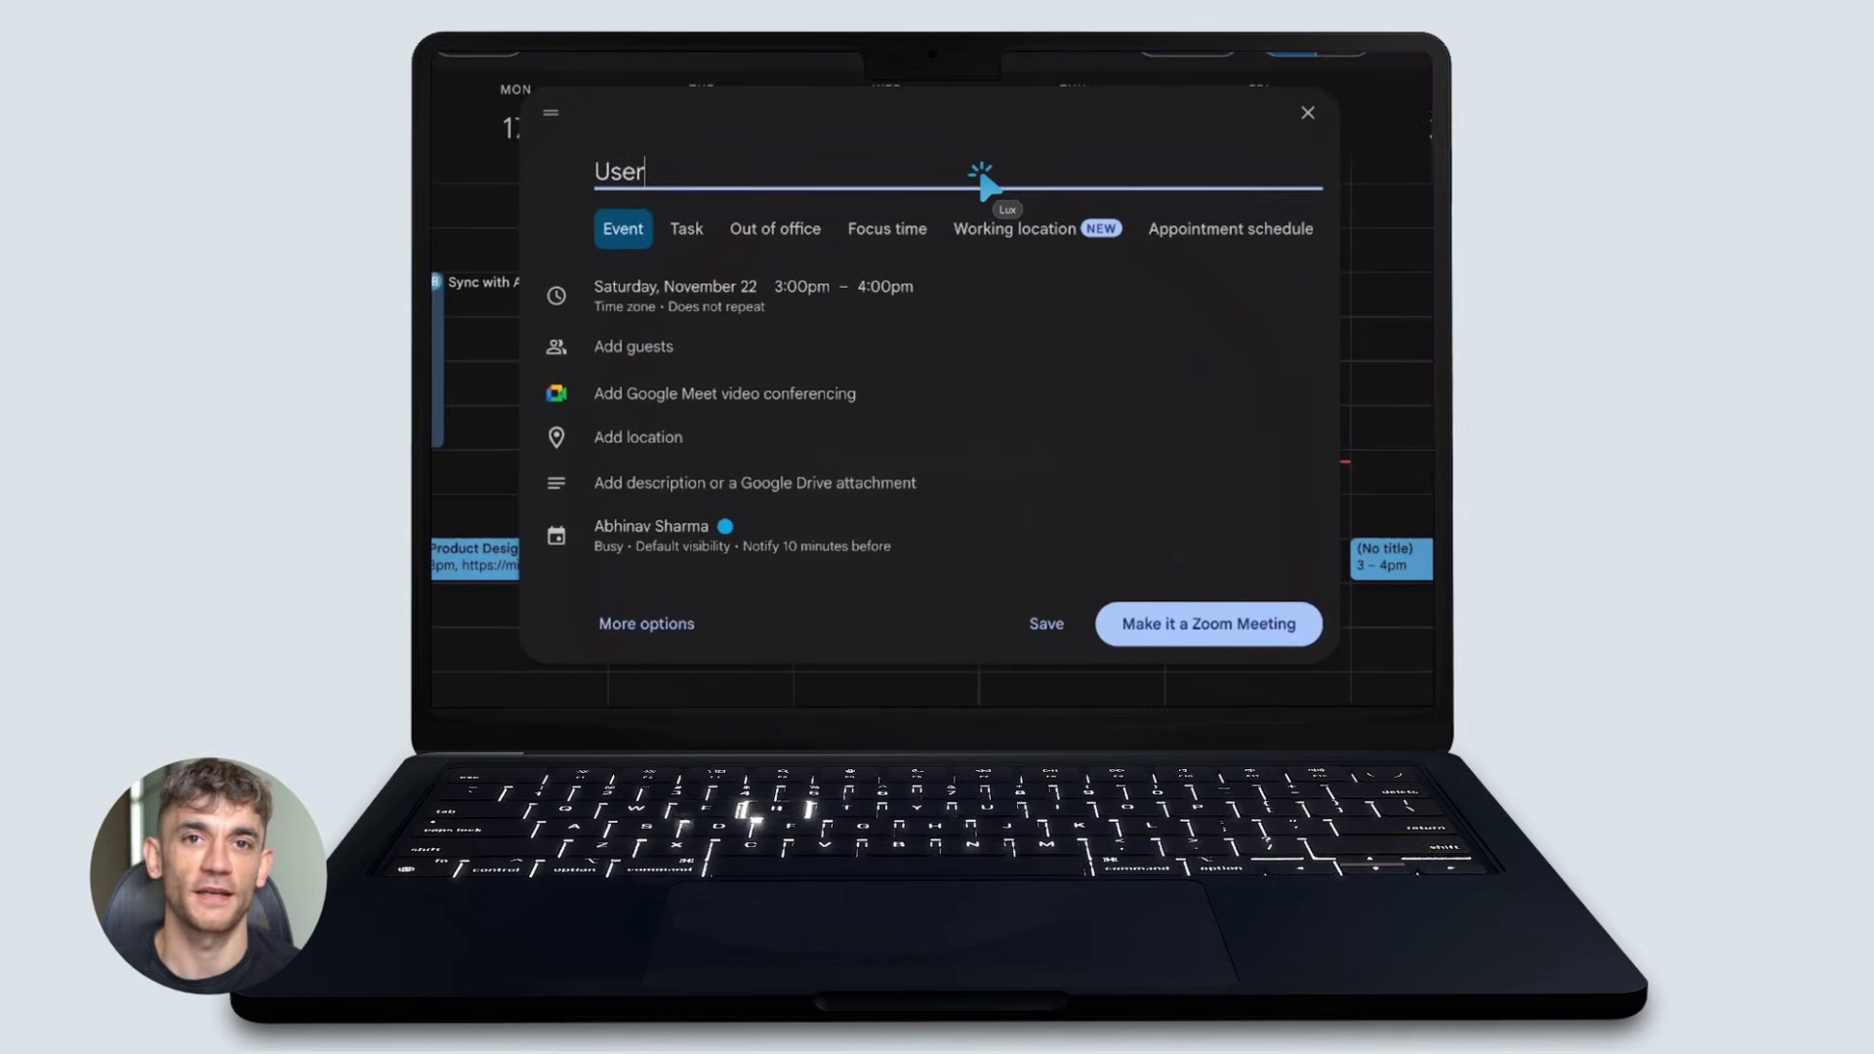
type(" Feedback Evaluation")
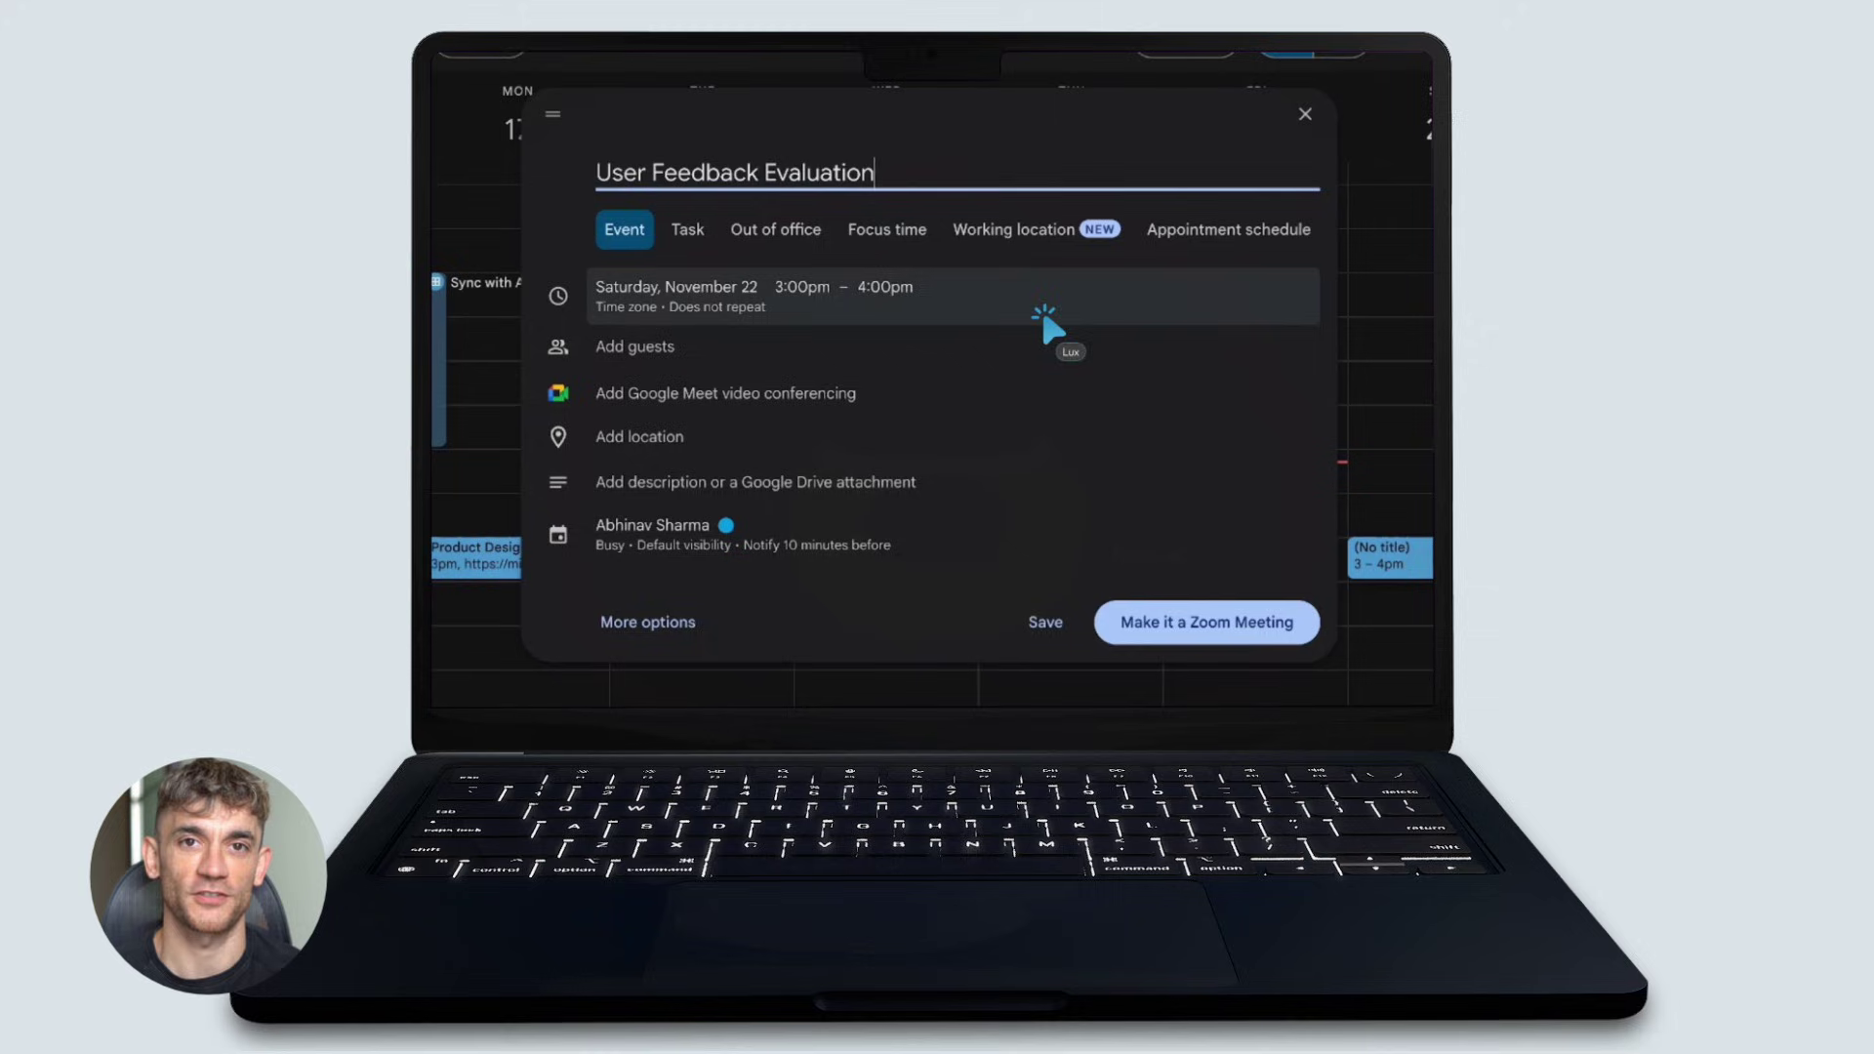
Add guests and a description to the User Feedback Evaluation meeting and save it
left_click(708, 335)
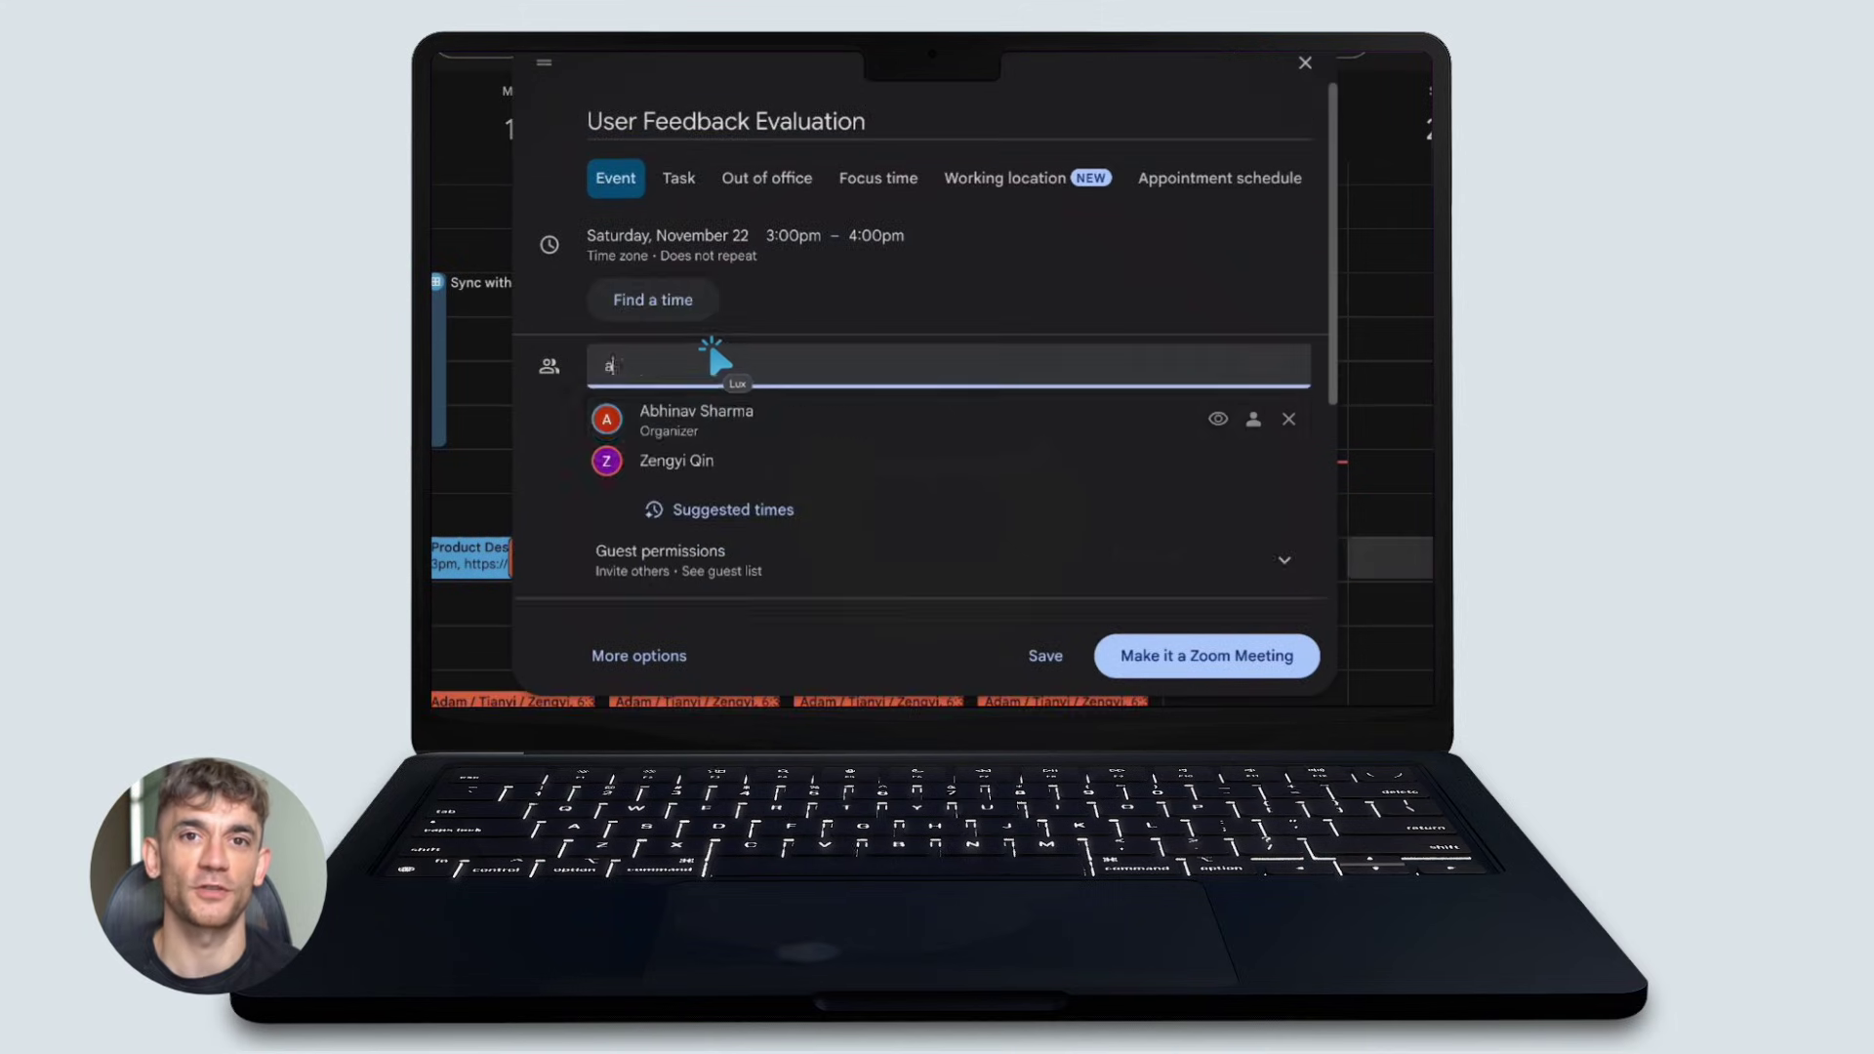
scroll(937, 447, "down", 3)
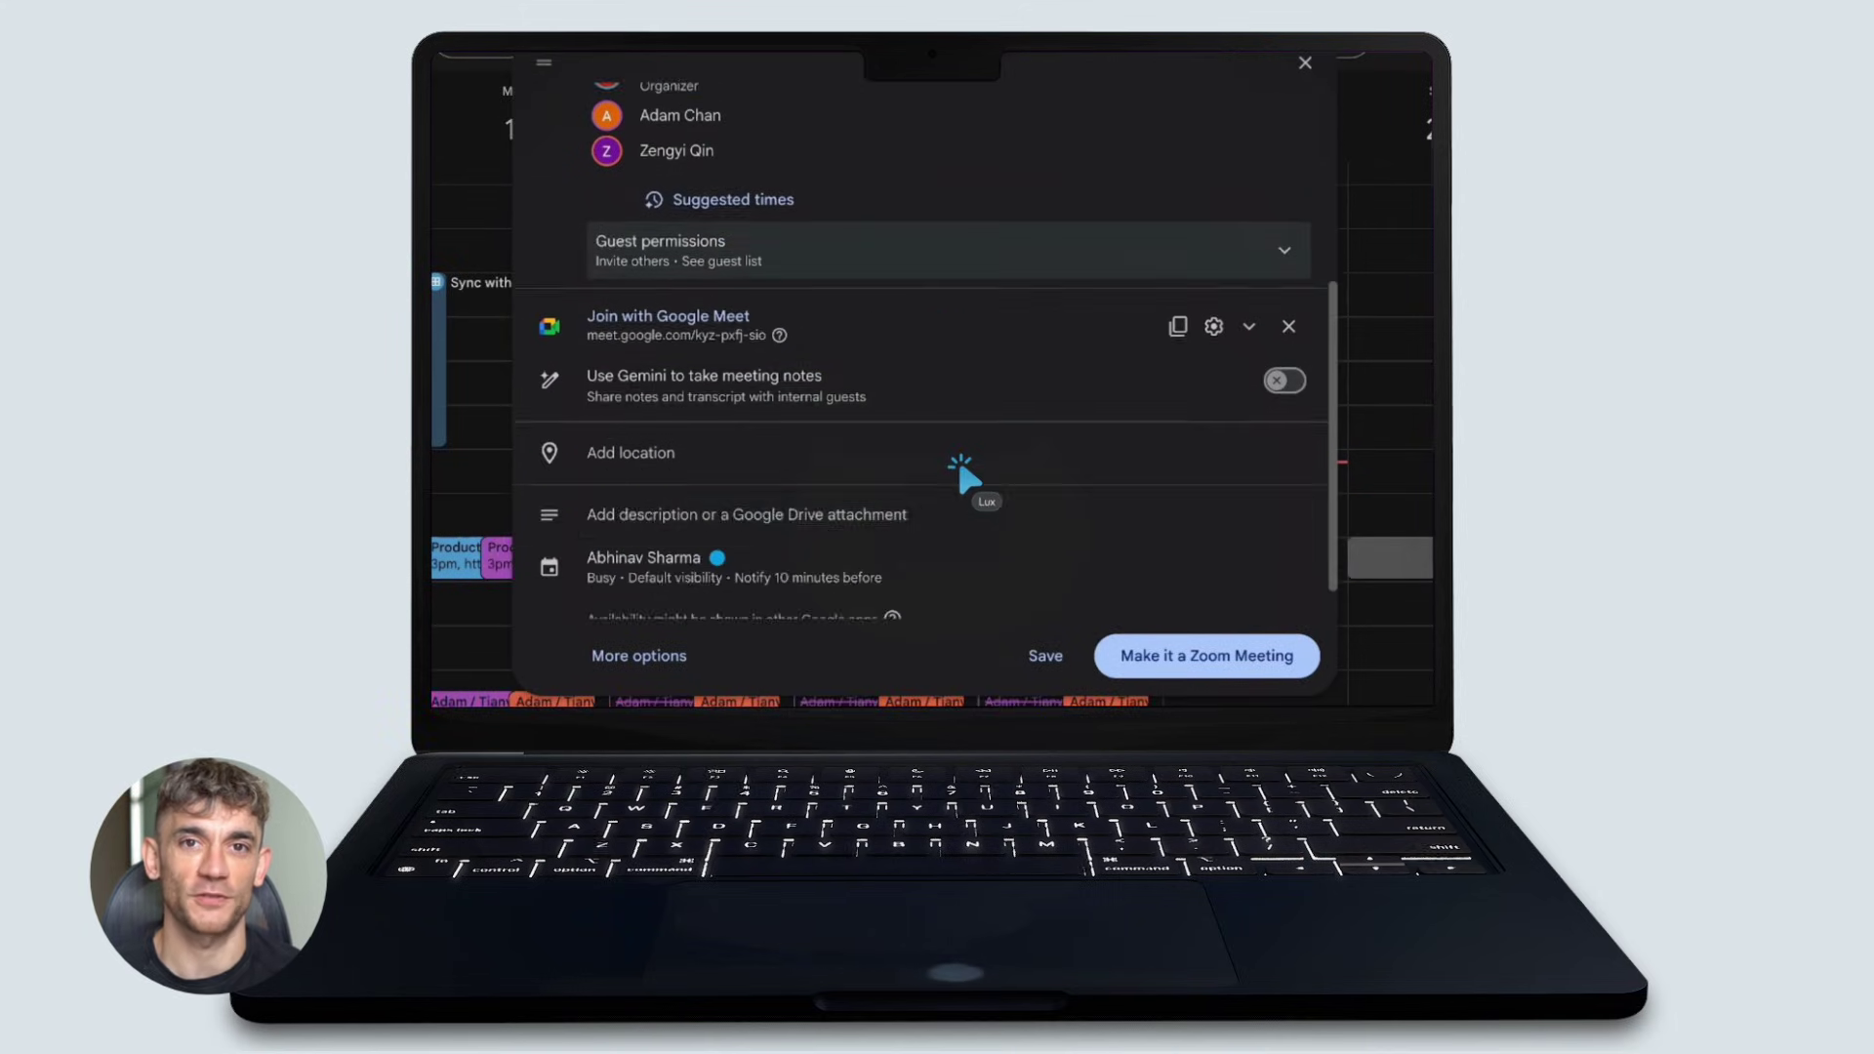
left_click(978, 468)
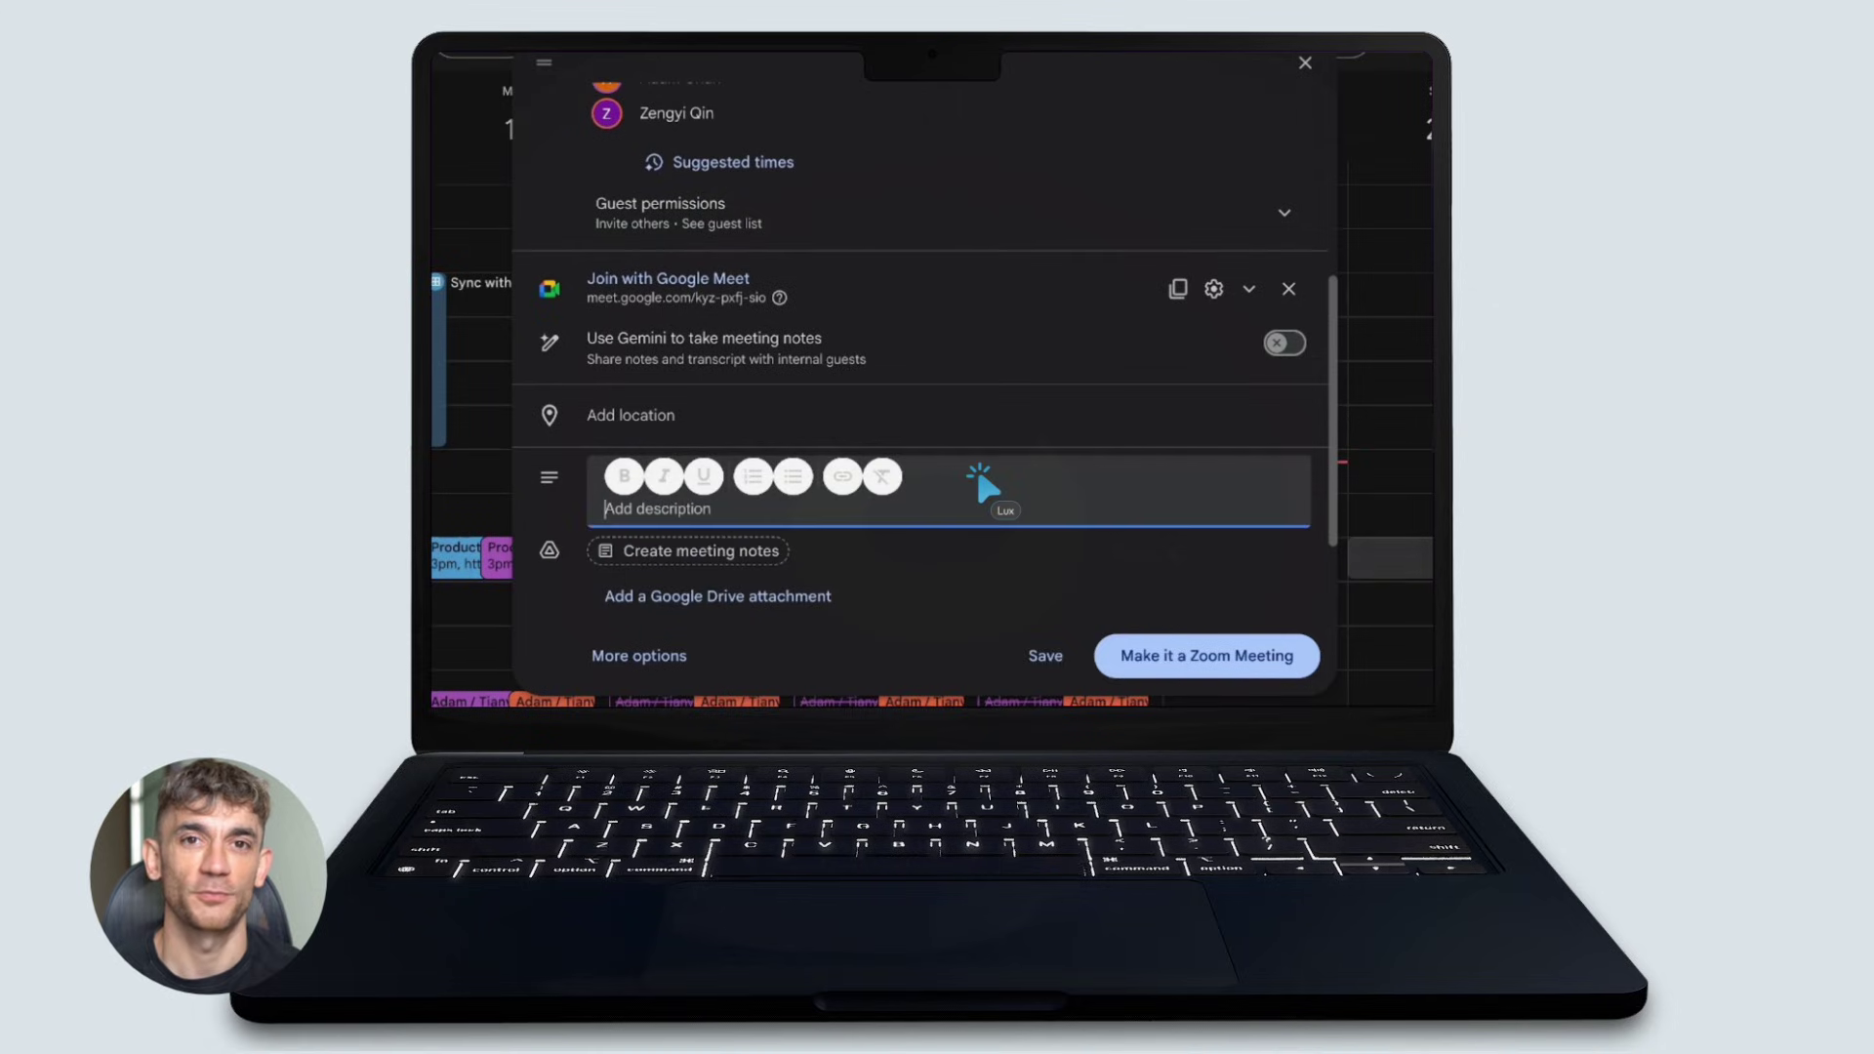
type("This meeting is to evaluate user feedback for product evaluation. I have included Zengyi and the PM, adam.")
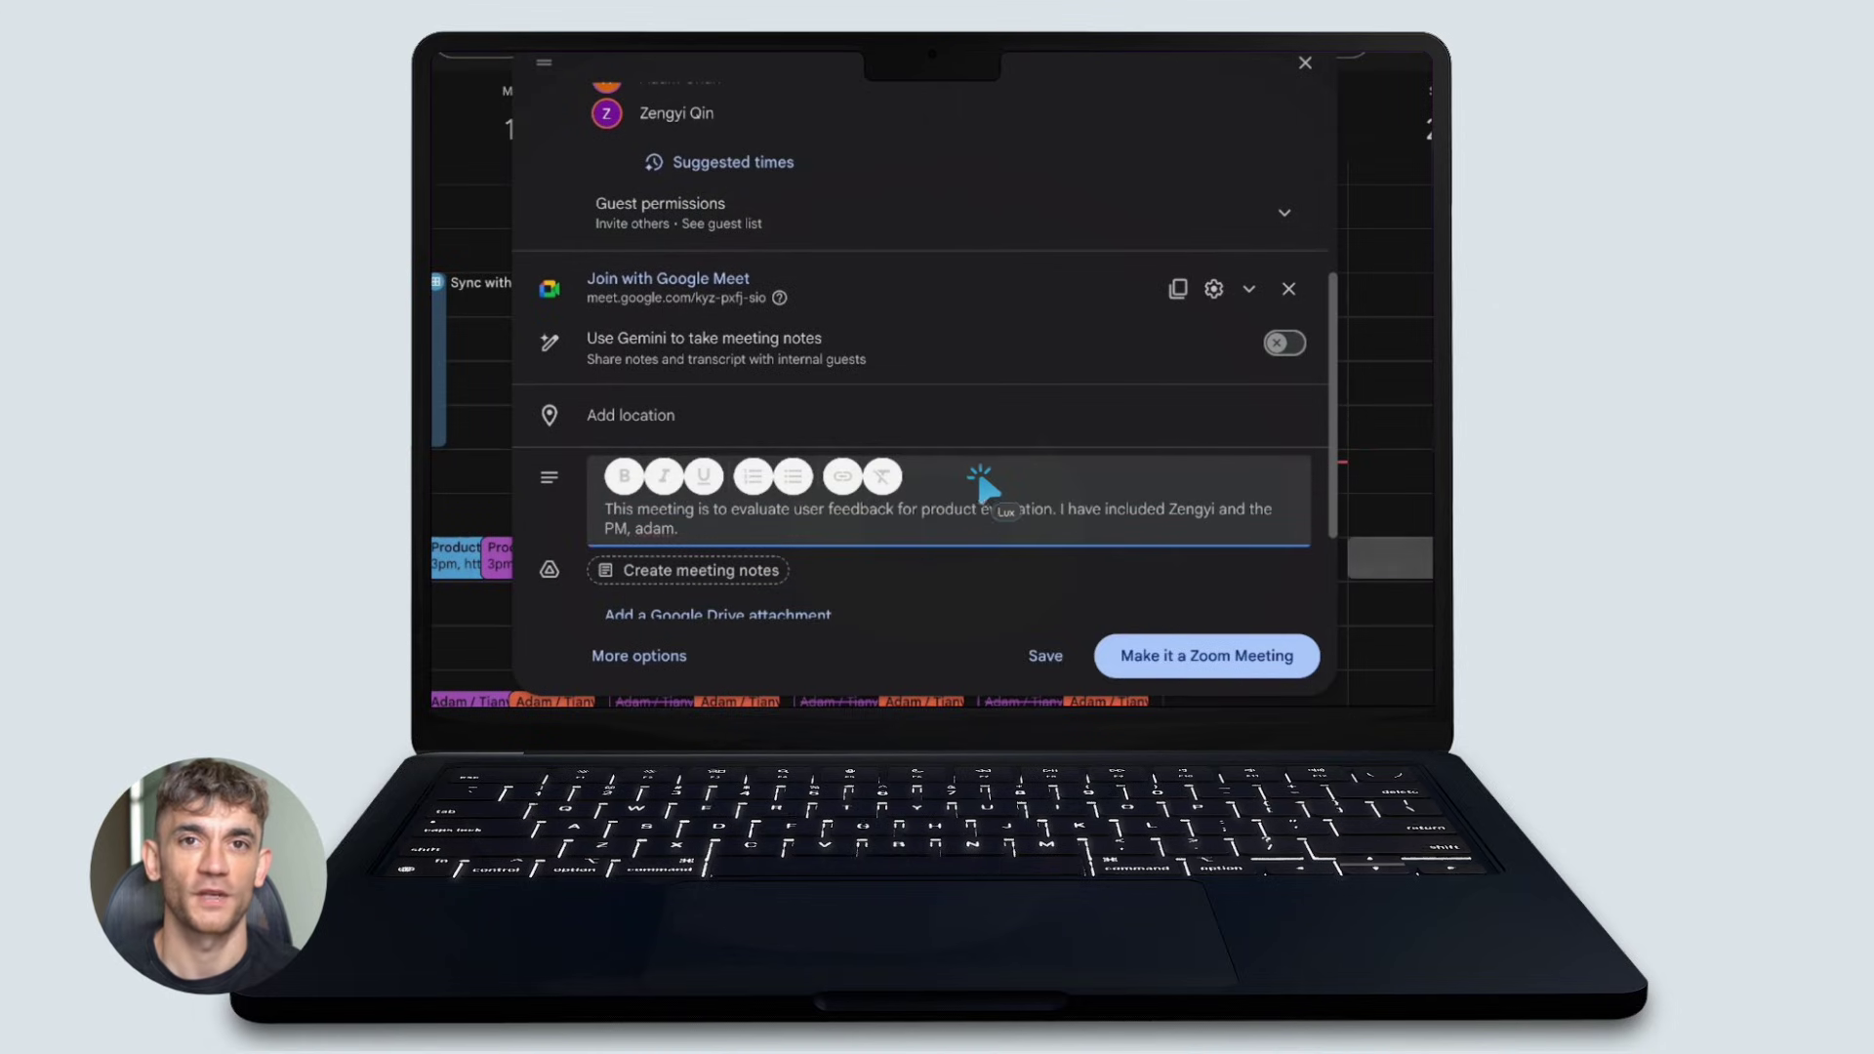
left_click(1043, 653)
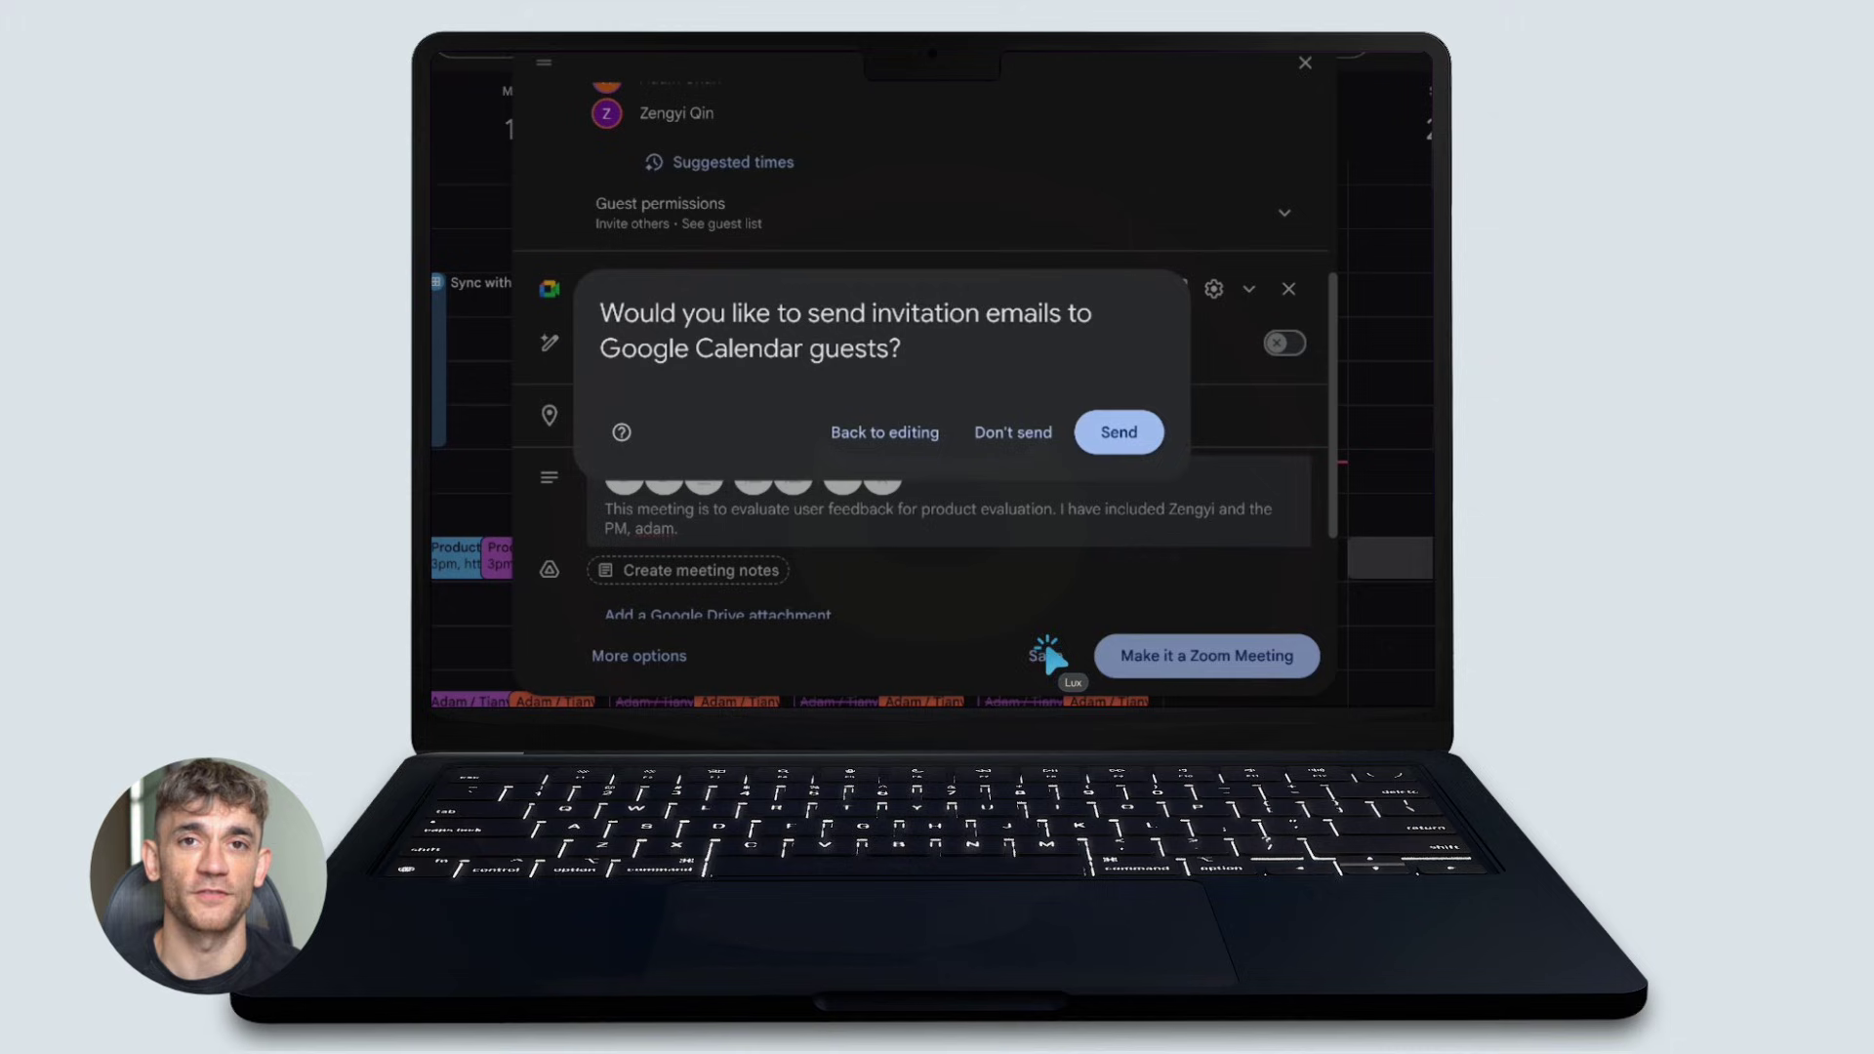
Email the guest invitations and post the drafted Slack reply about the 3 PM invite
left_click(1119, 431)
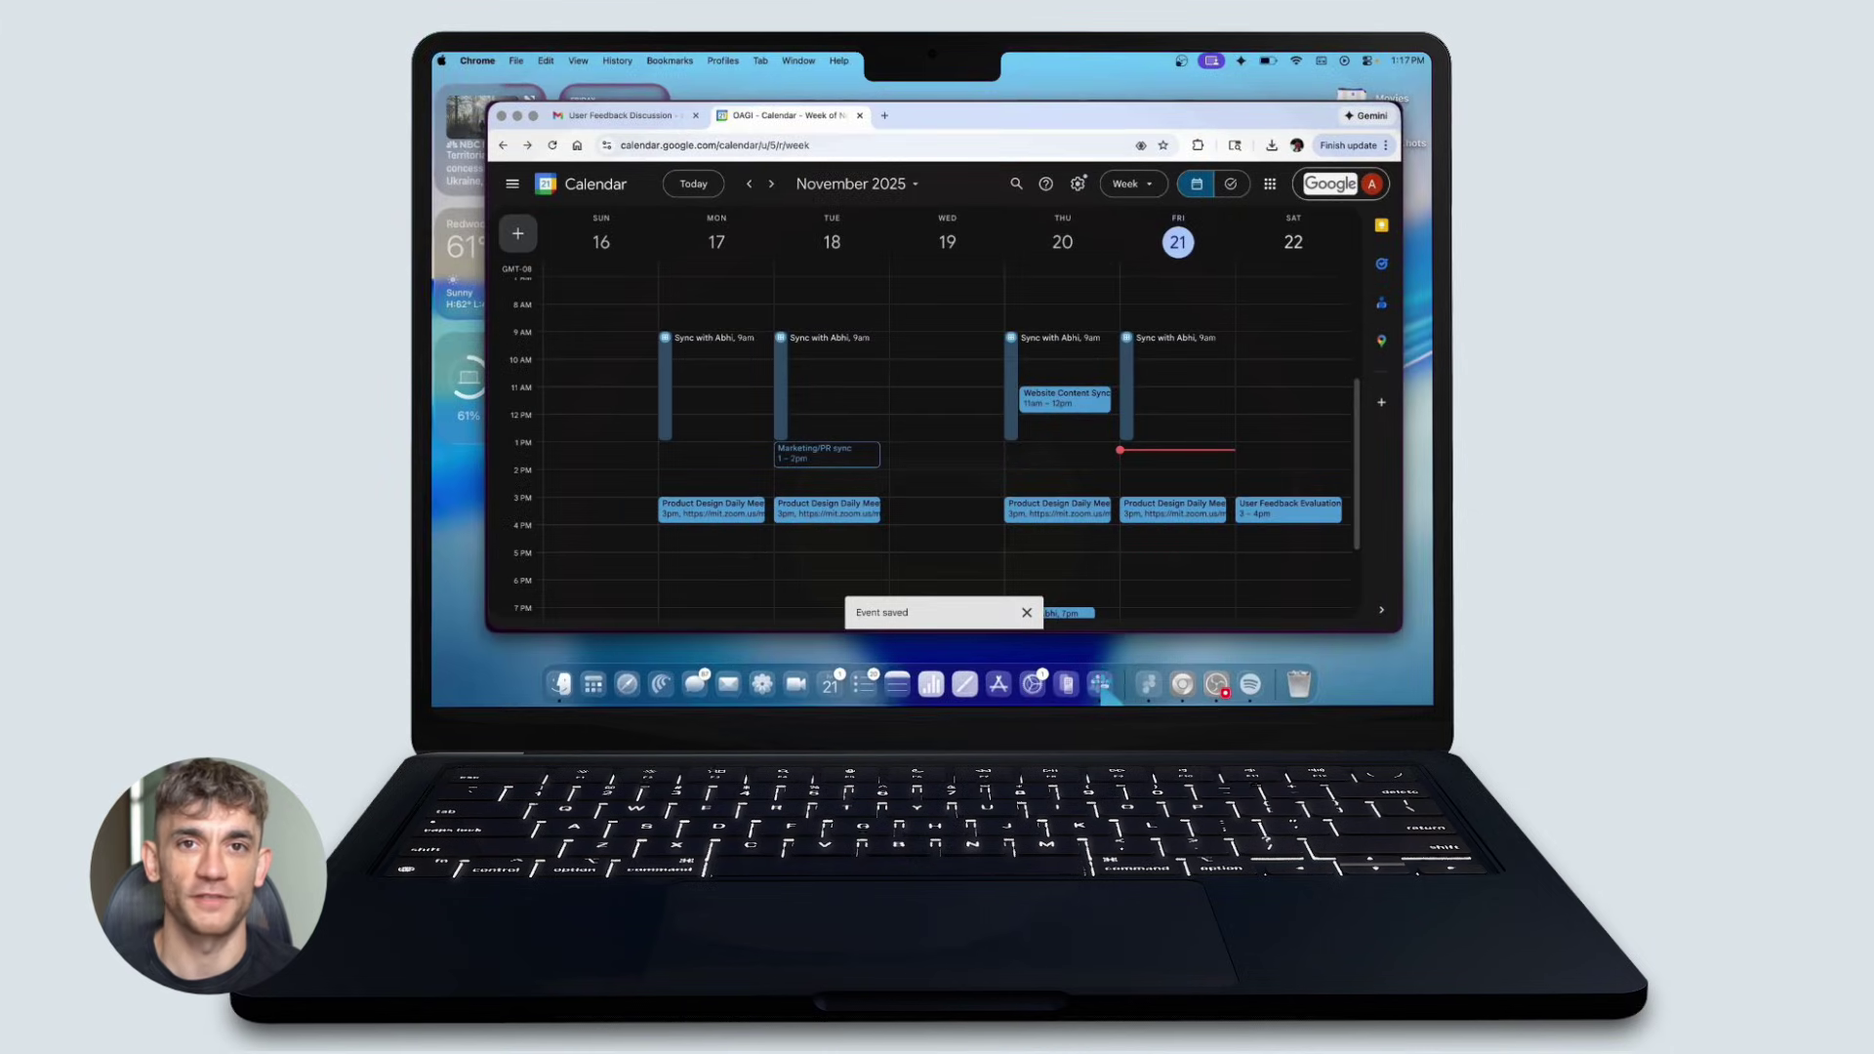
left_click(1101, 684)
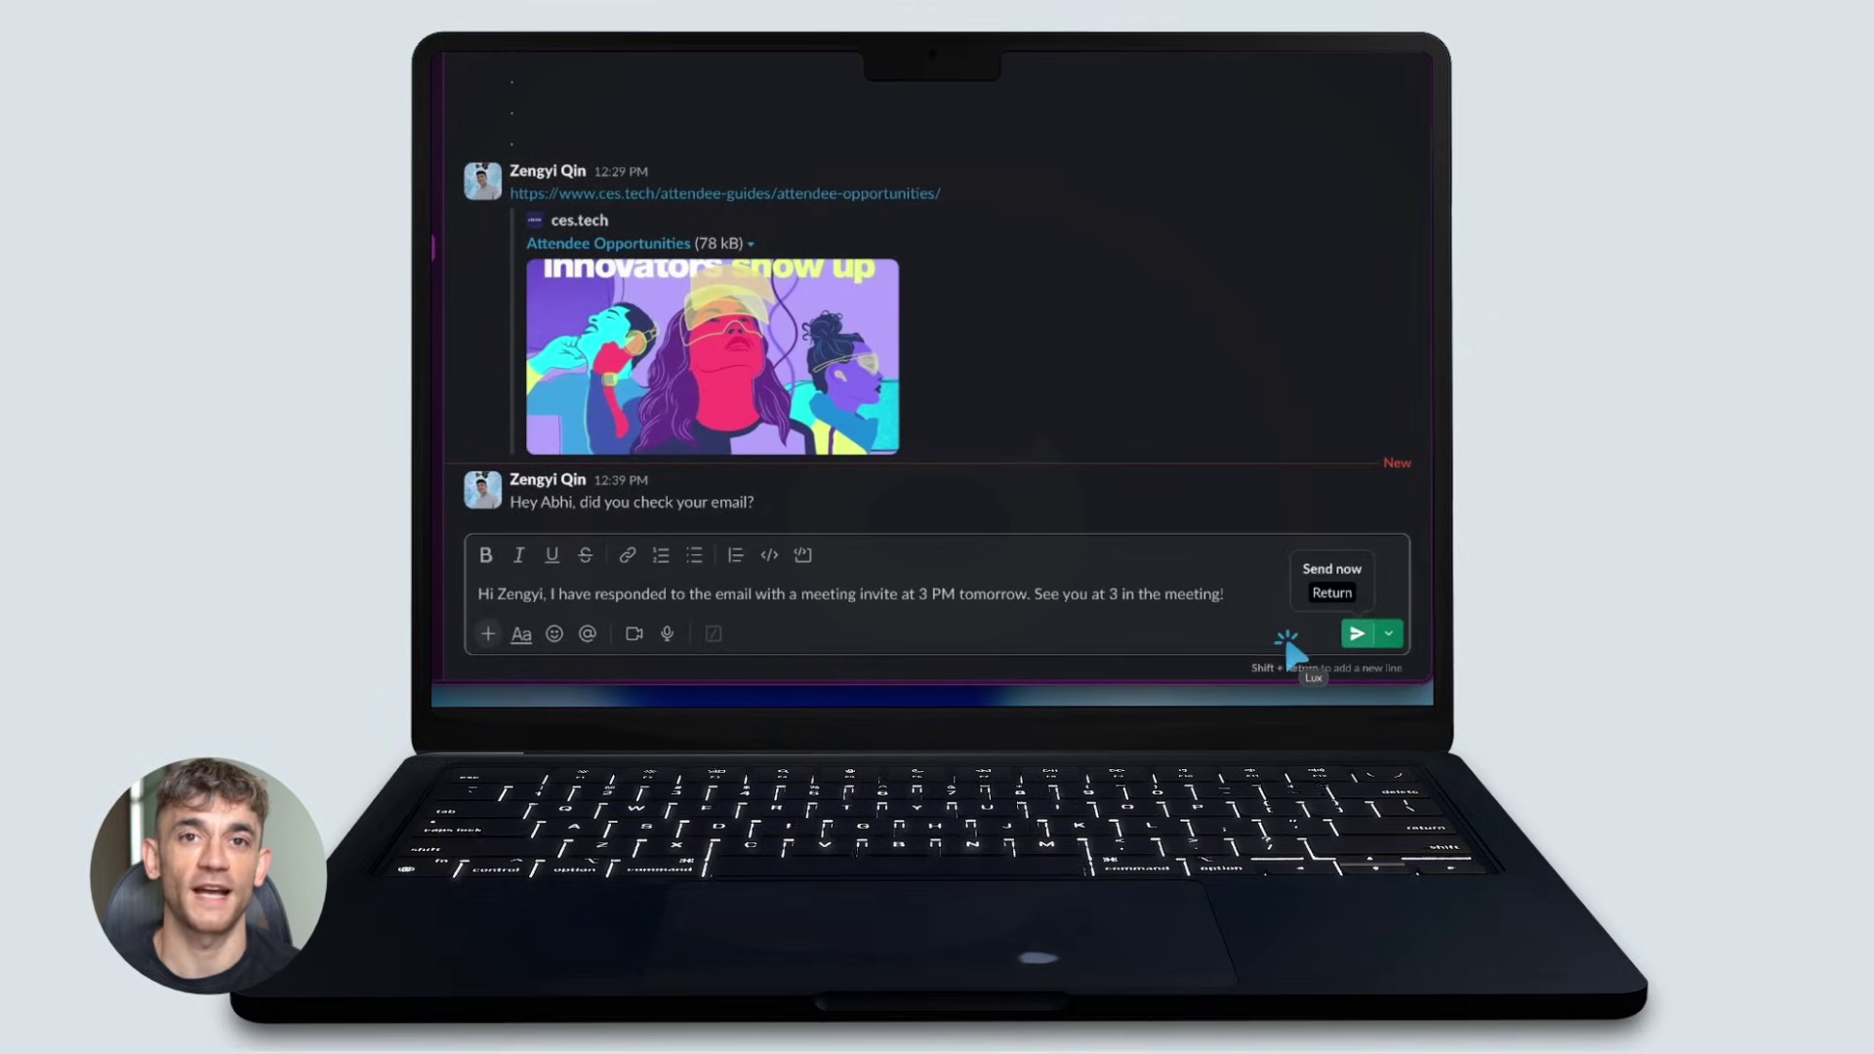
left_click(1358, 633)
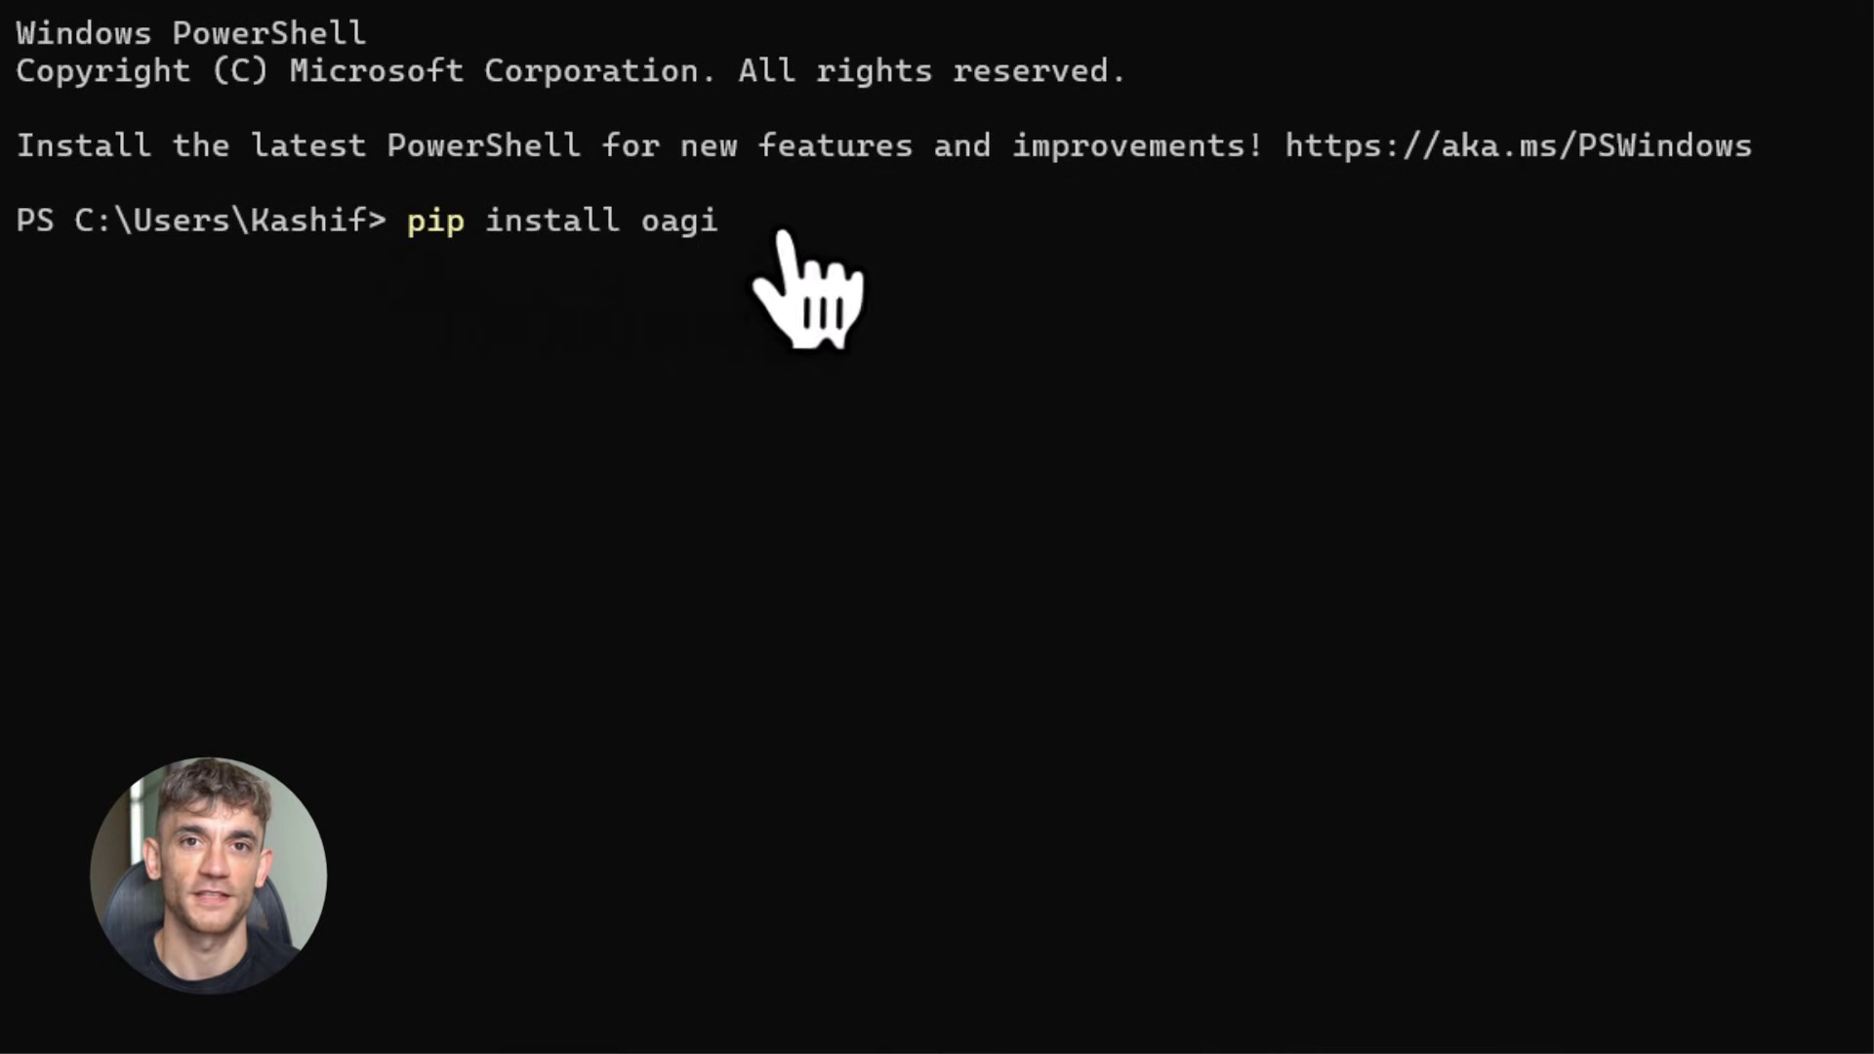
Run 'pip install oagi' at the PowerShell prompt
key("Return")
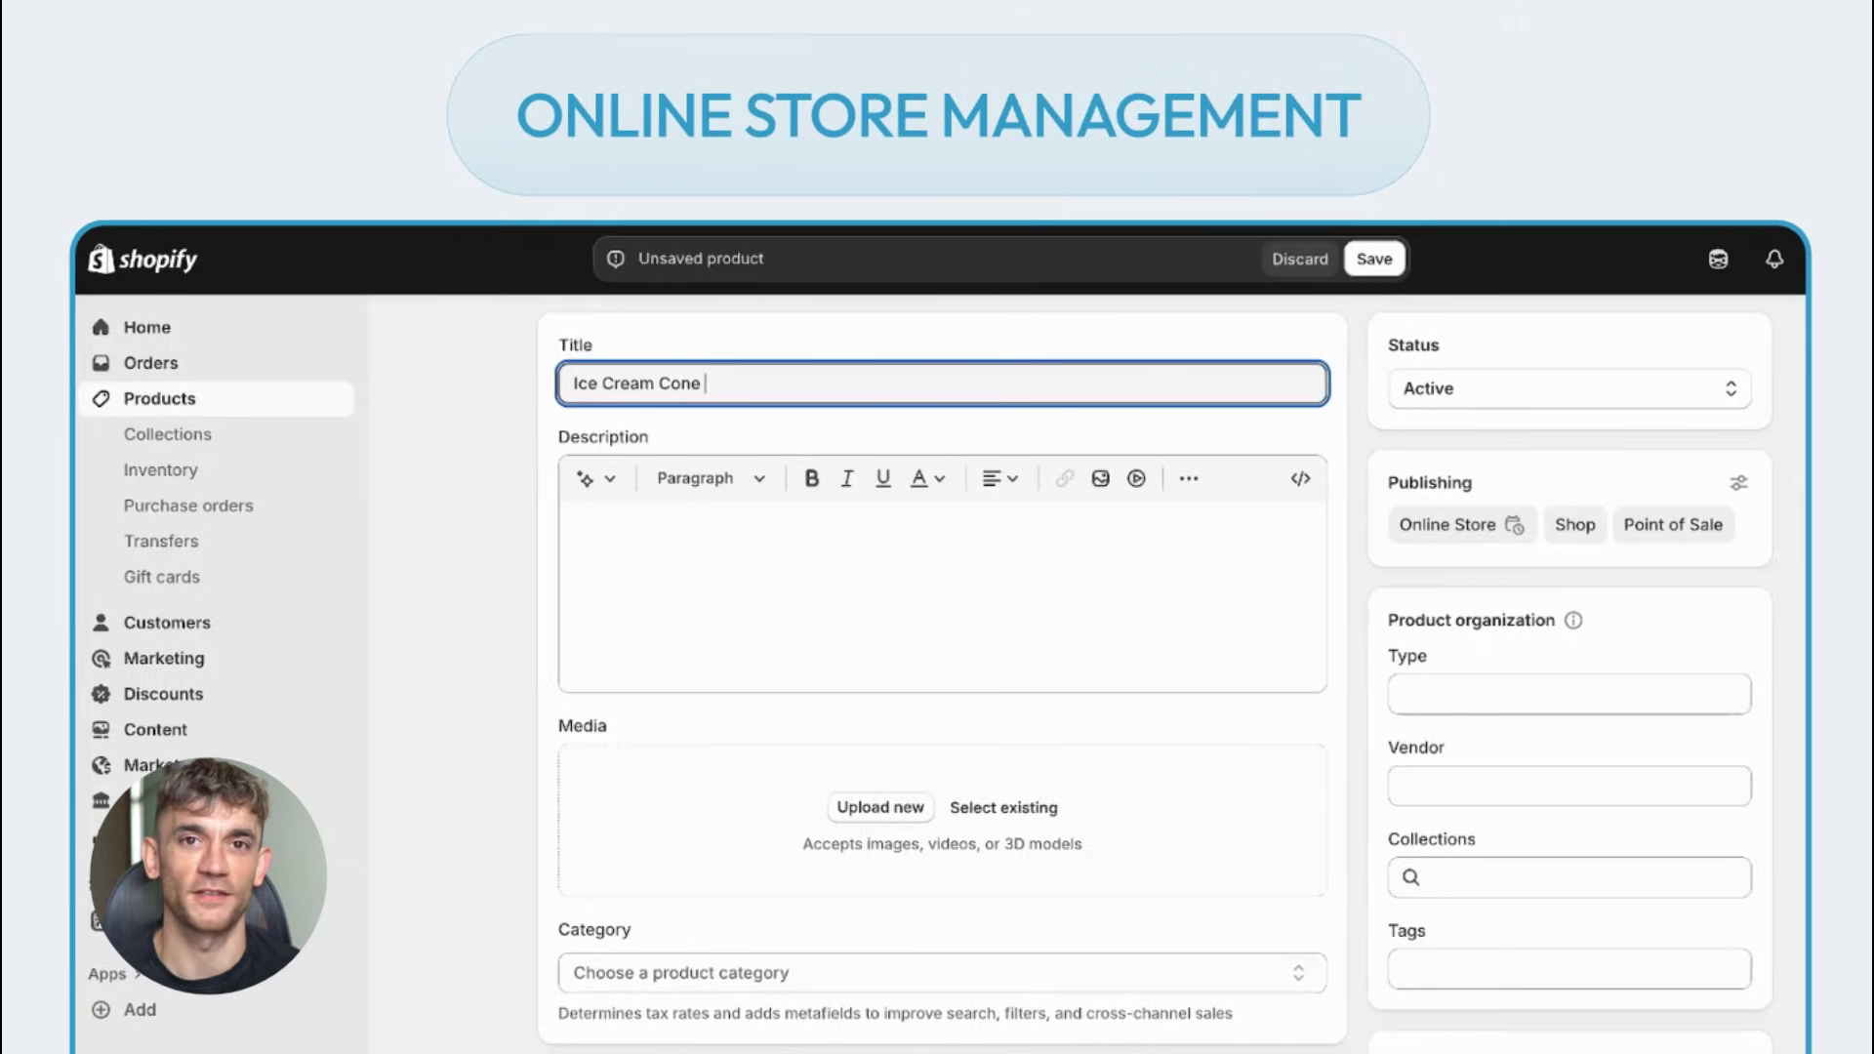
type("Waffles")
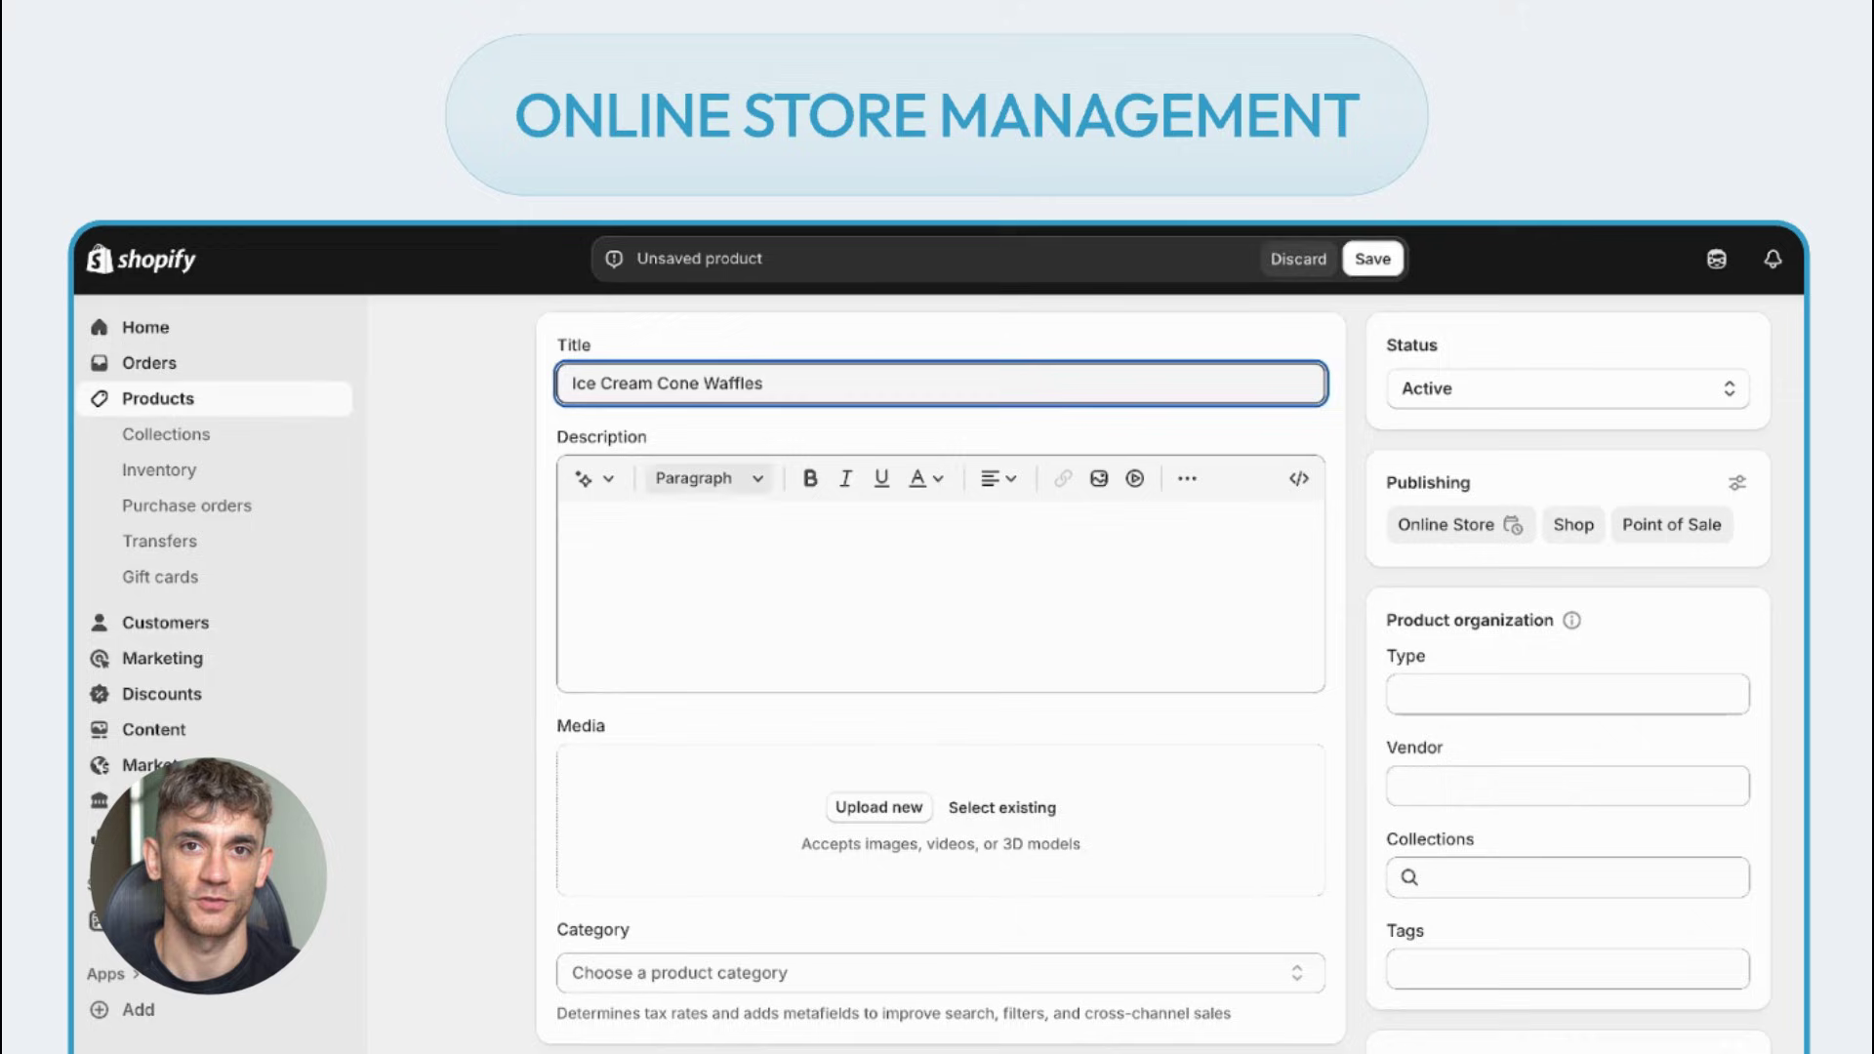
Leave the 'Ice Cream Cone Waffles' title and move to the product Description field
key("Tab")
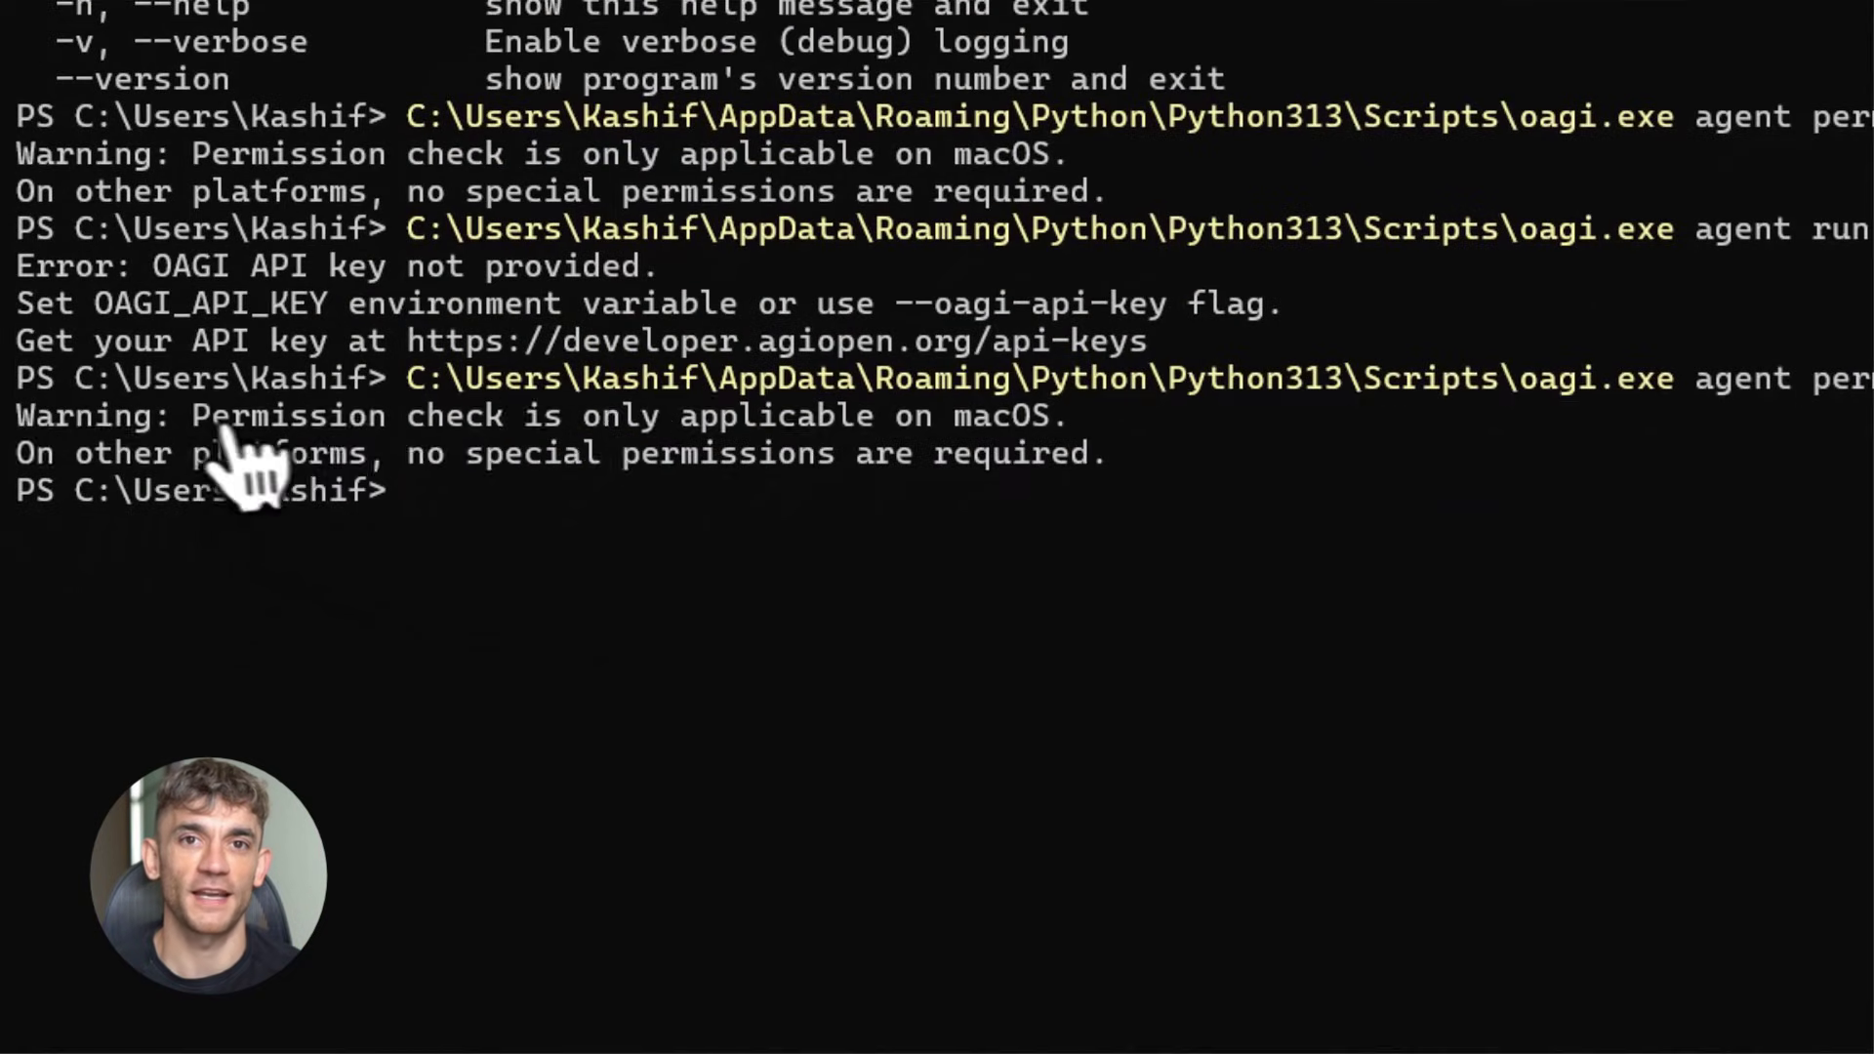
Create a new API key named Test and copy its secret
left_click_drag(212, 416, 1054, 417)
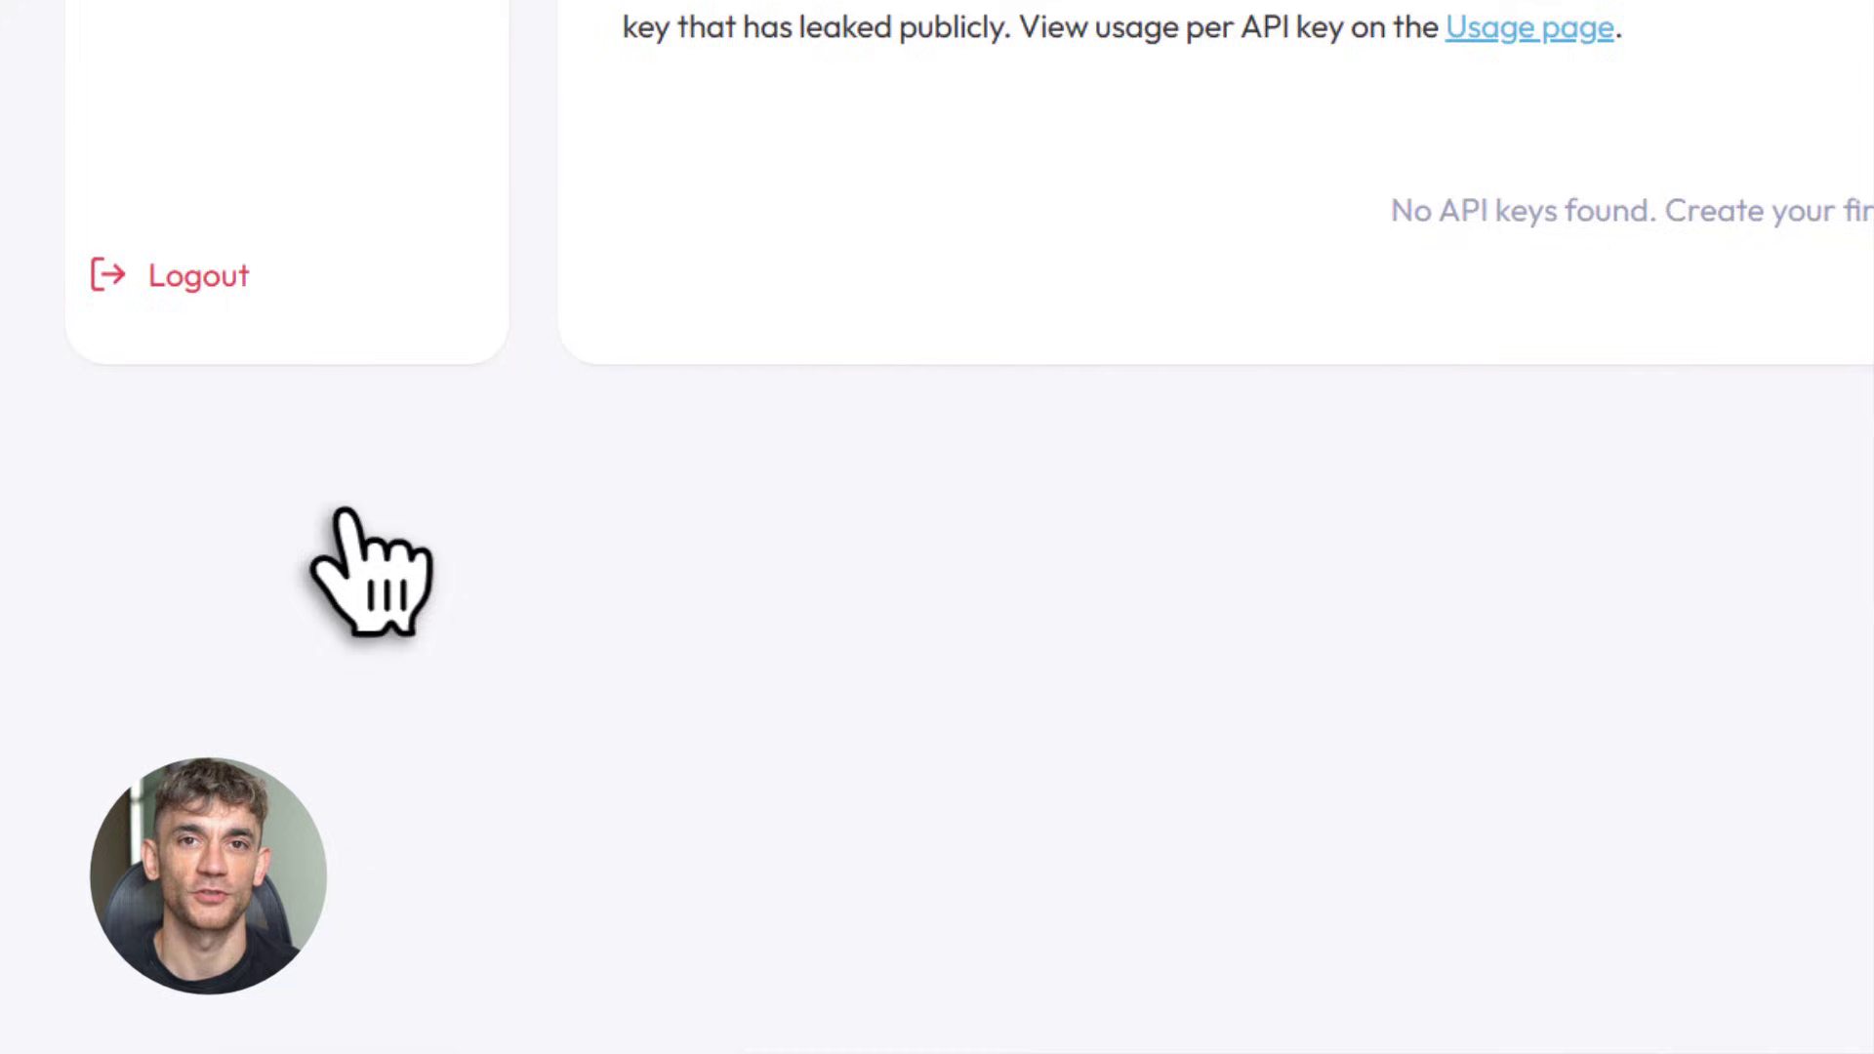
left_click(1707, 230)
left_click(1047, 475)
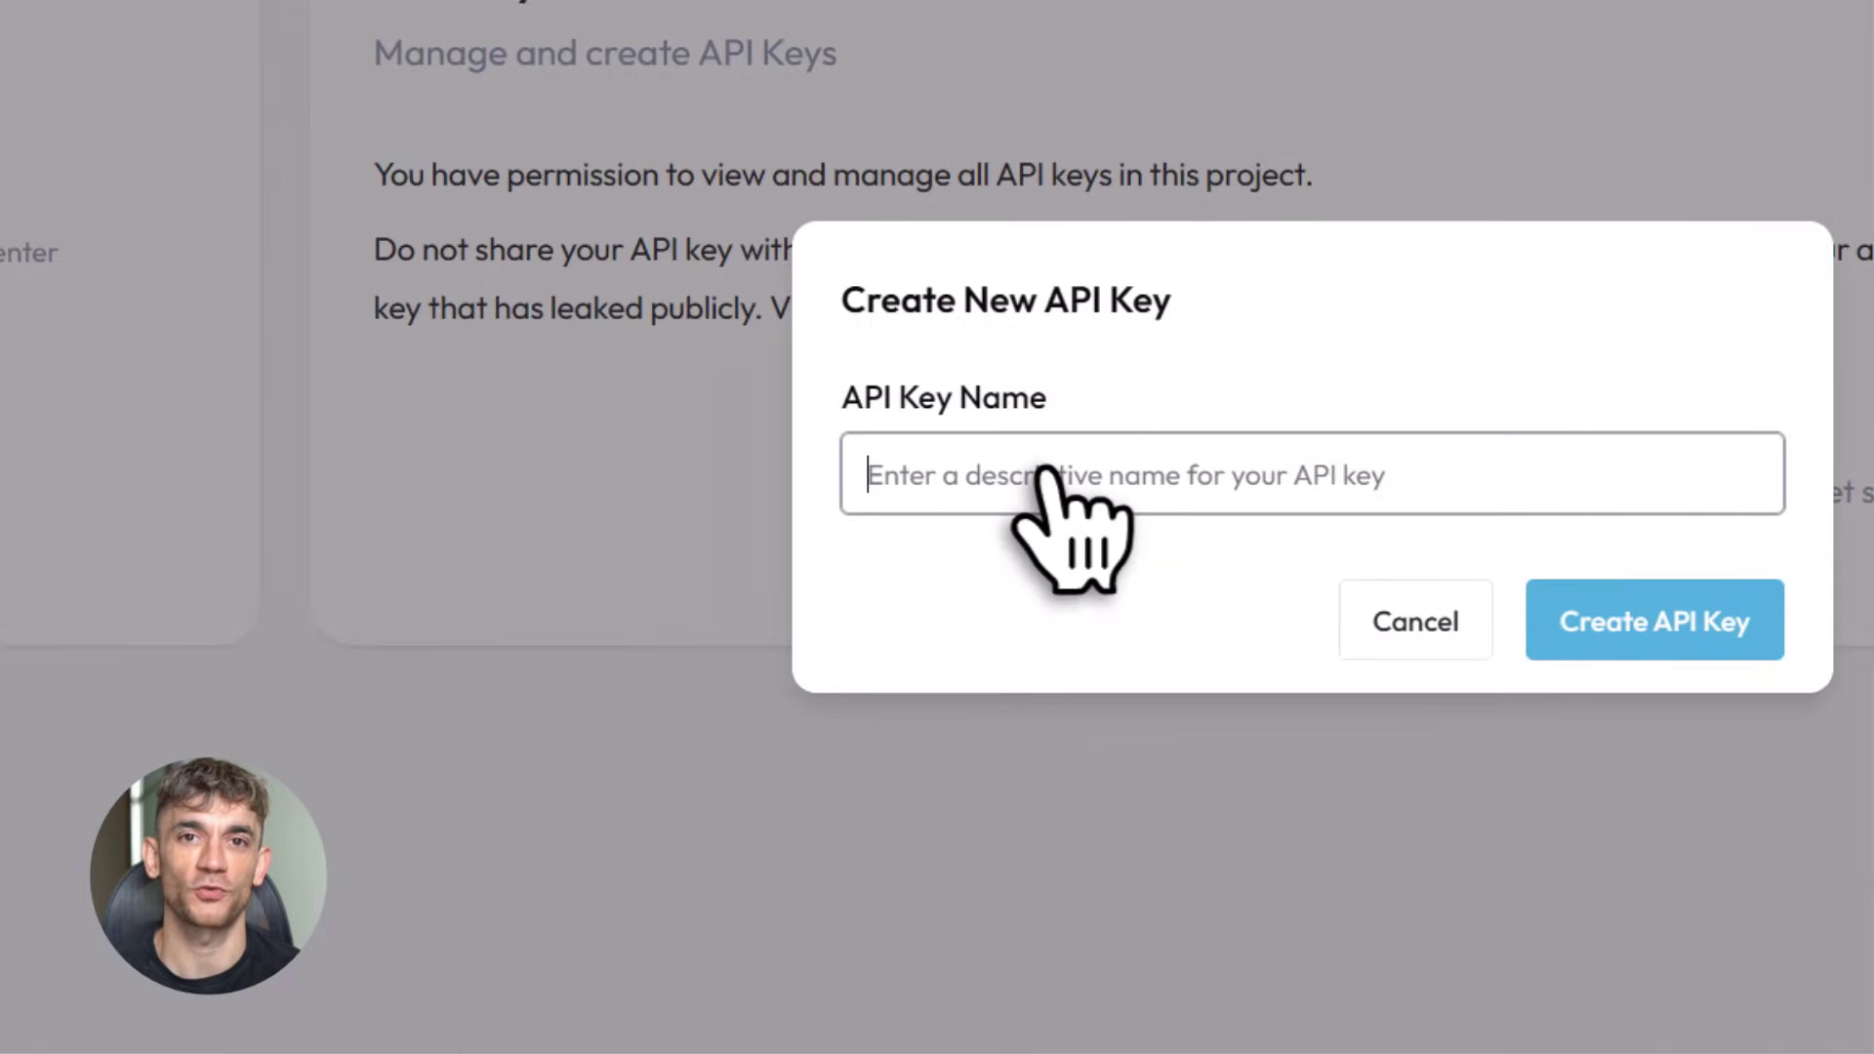
type("Test")
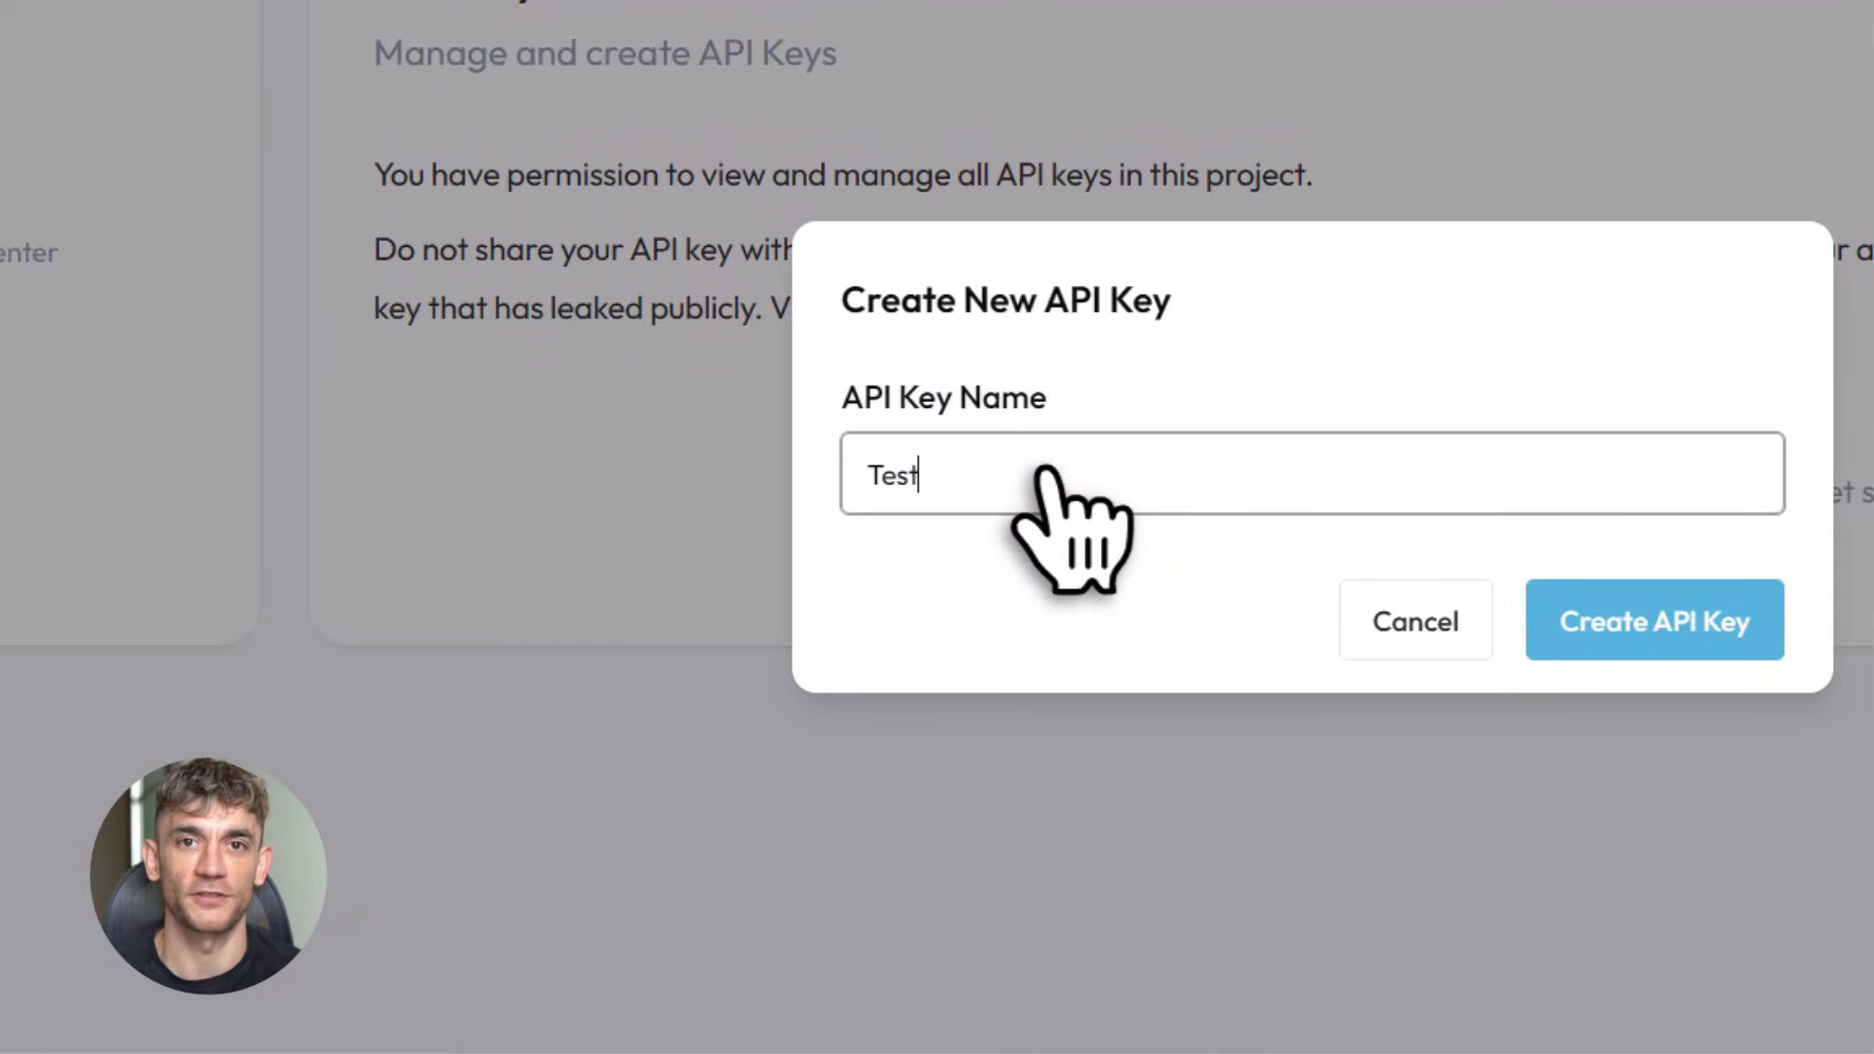
left_click(1654, 621)
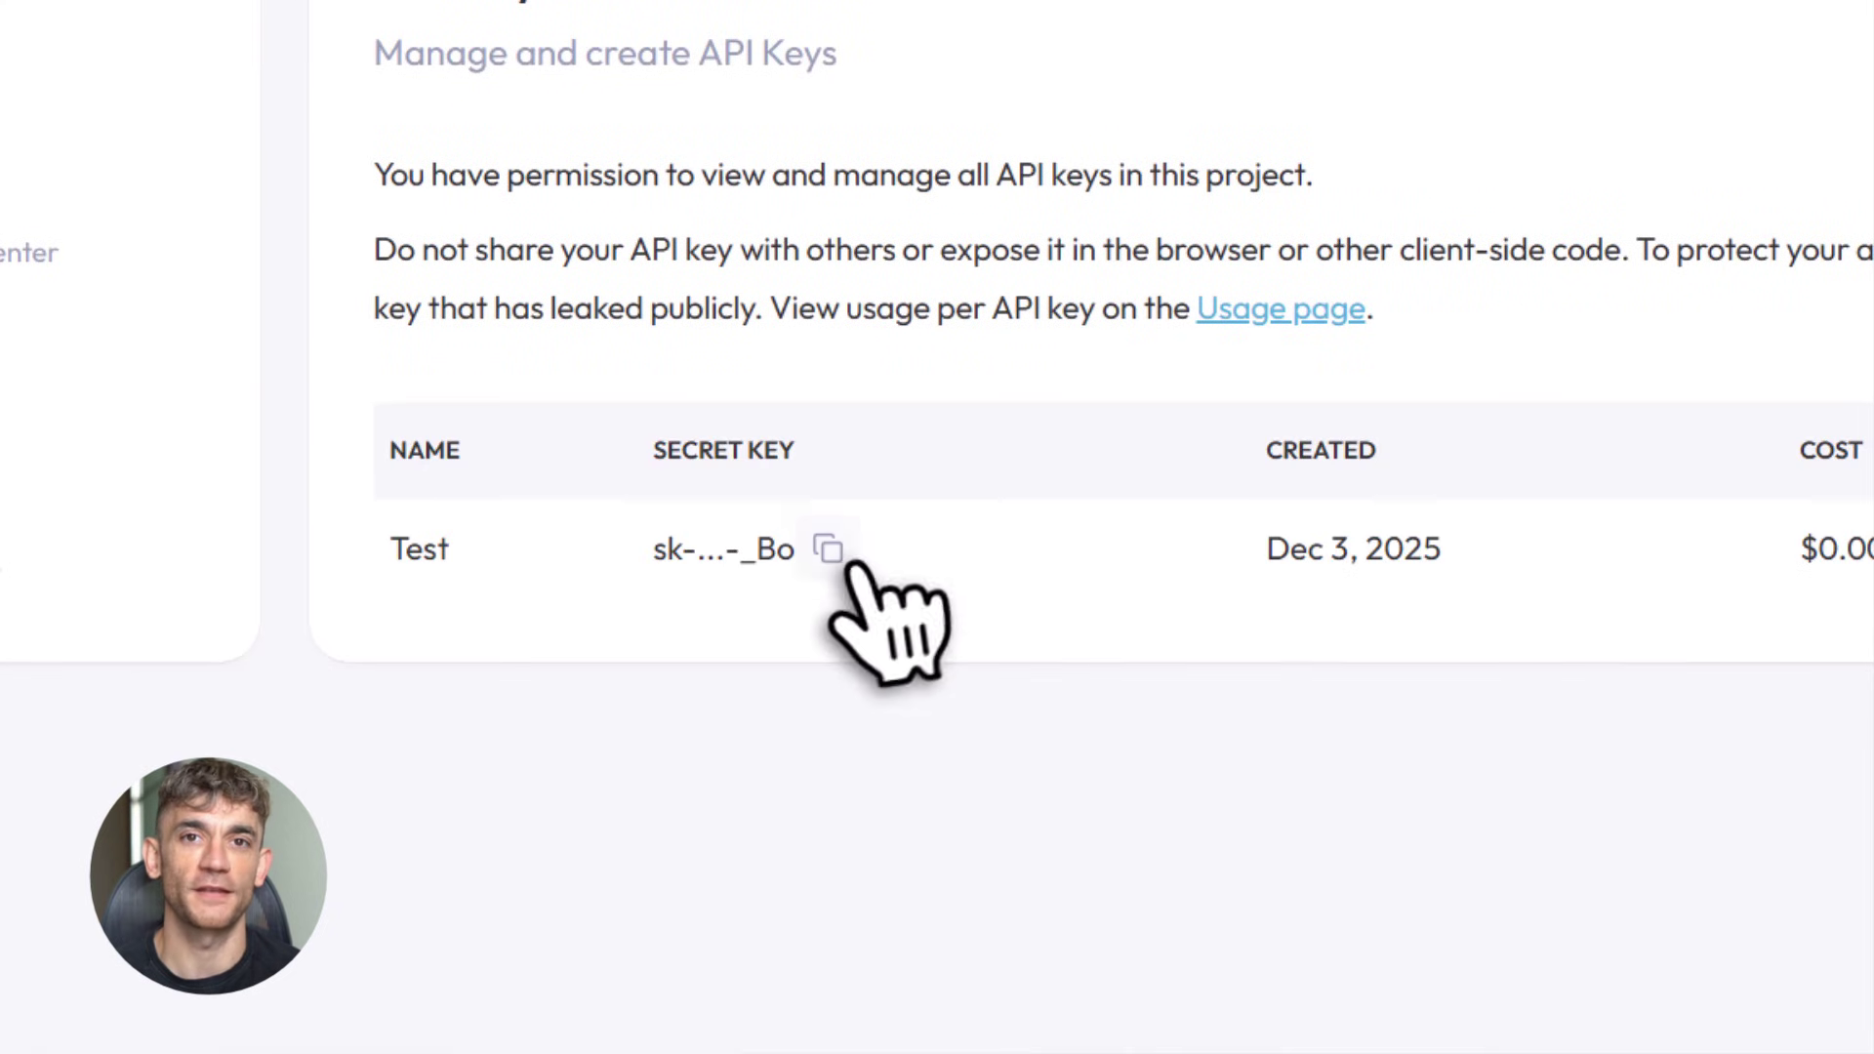
left_click(830, 550)
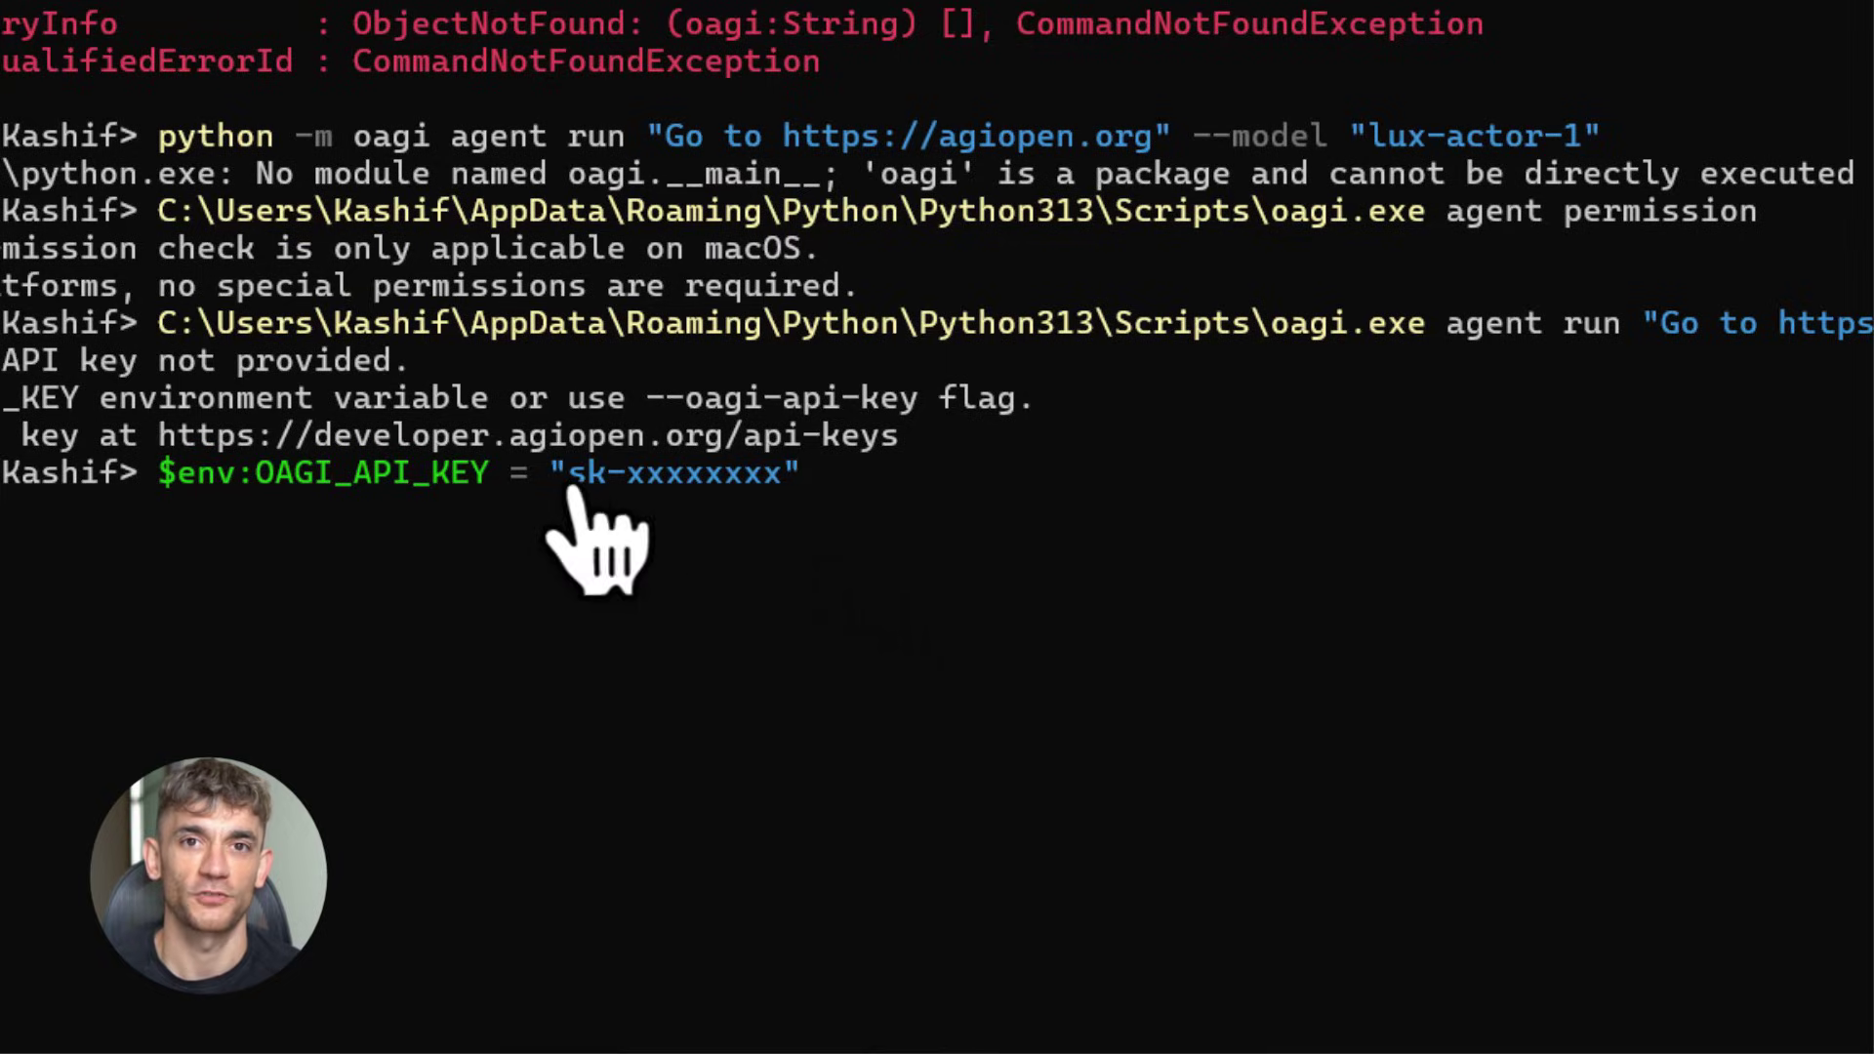
Paste the Test key over the placeholder in $env:OAGI_API_KEY and rerun the agent
left_click_drag(567, 471, 799, 472)
key("ctrl+v")
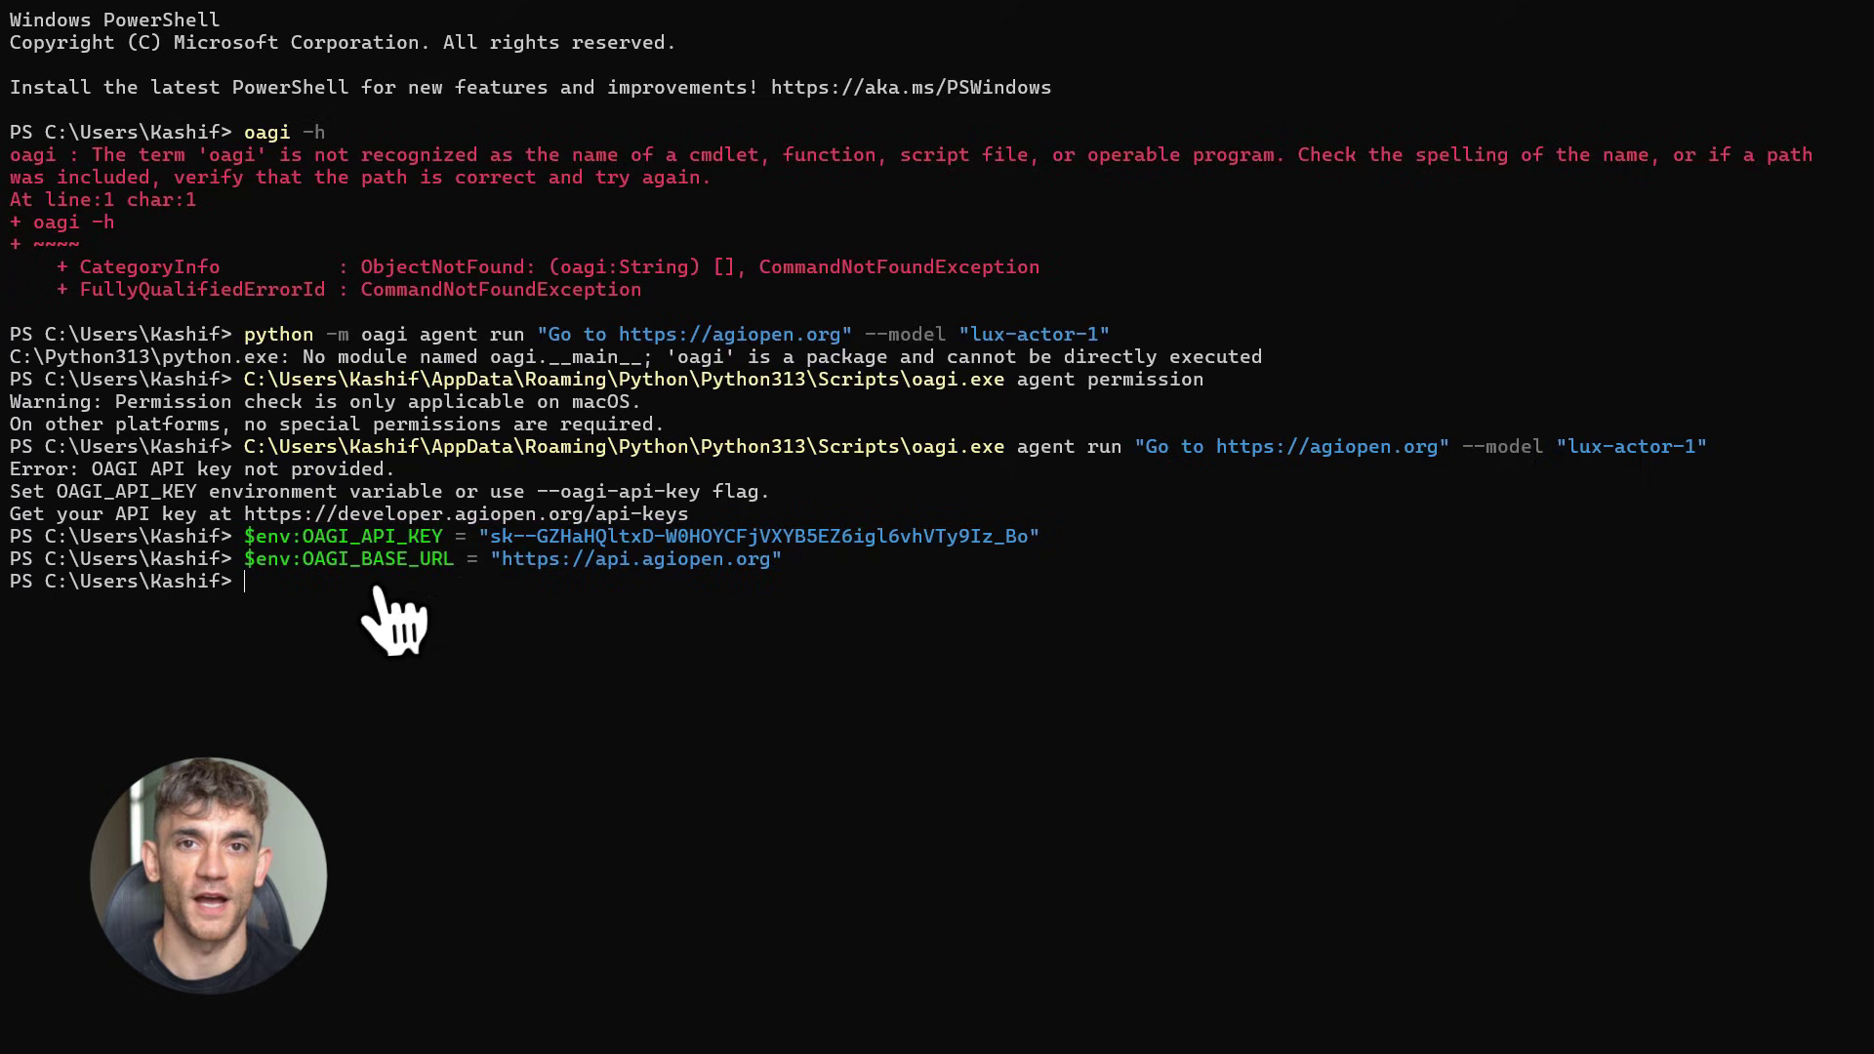
key("ctrl+v")
key("Return")
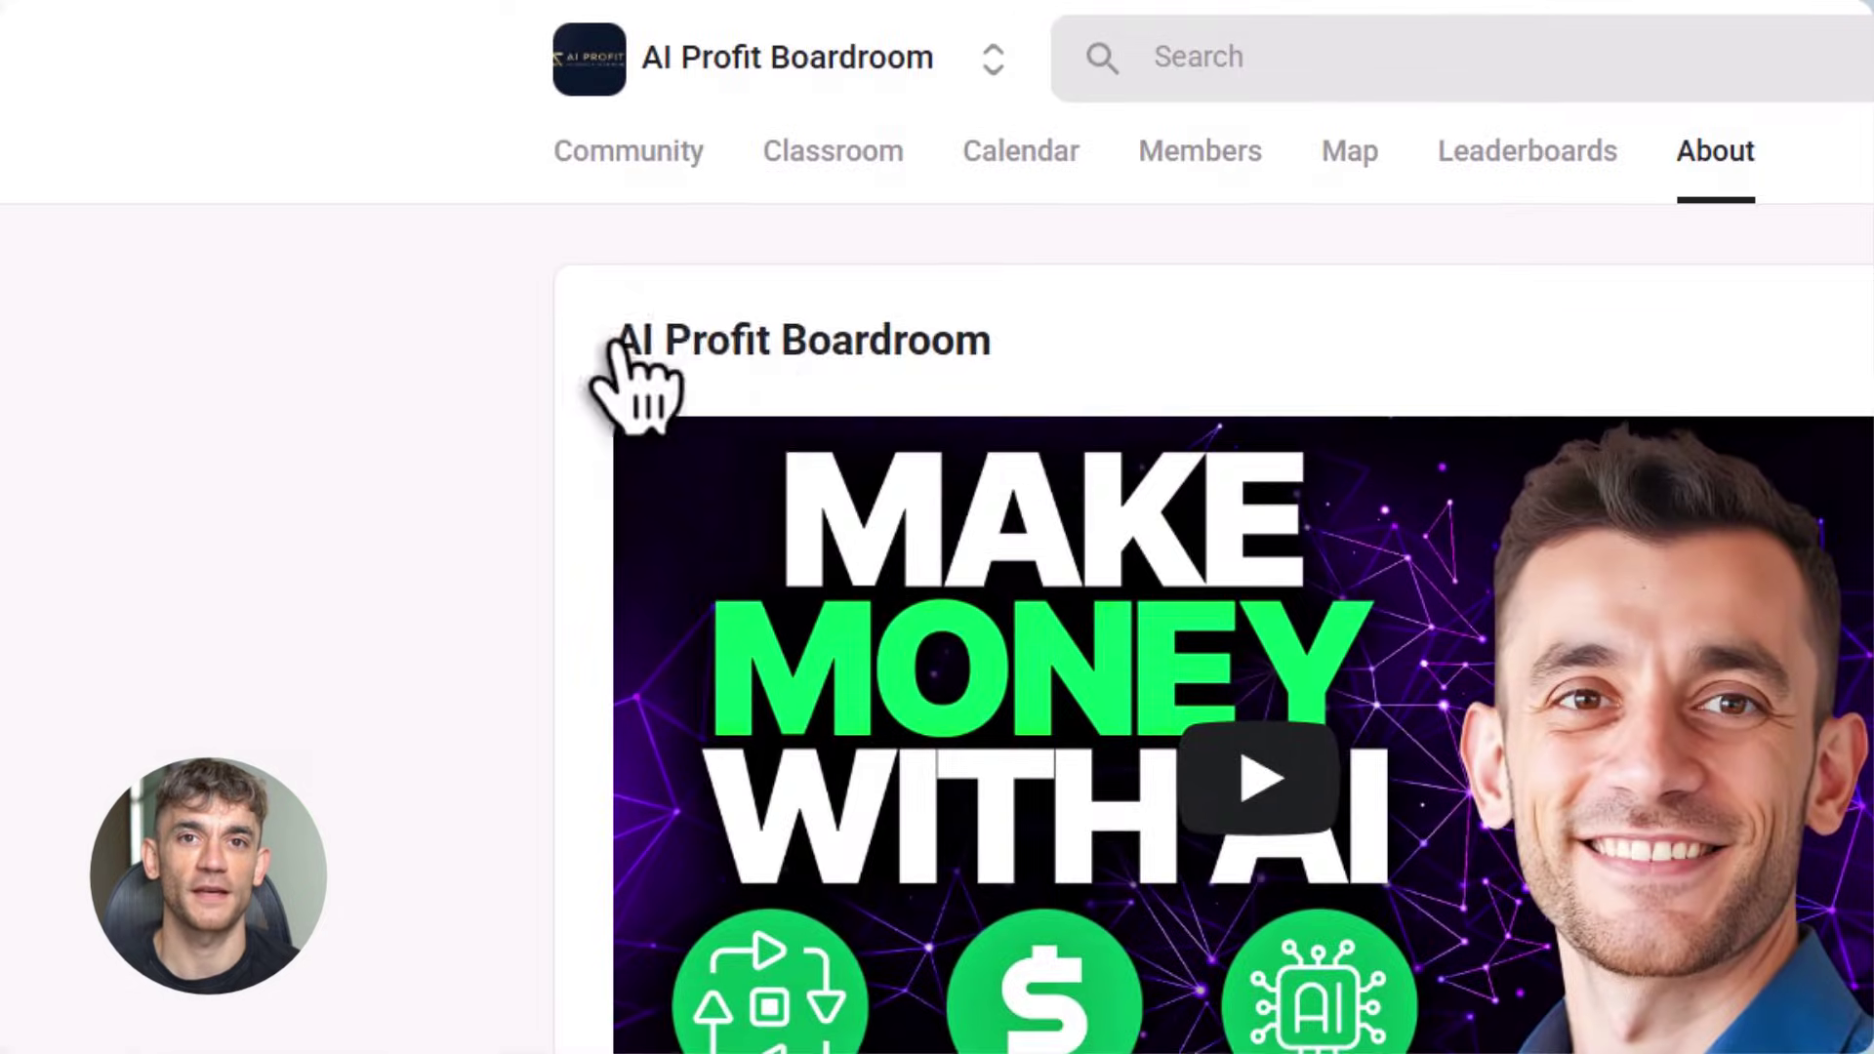
left_click_drag(615, 339, 993, 341)
scroll(1171, 805, "down", 5)
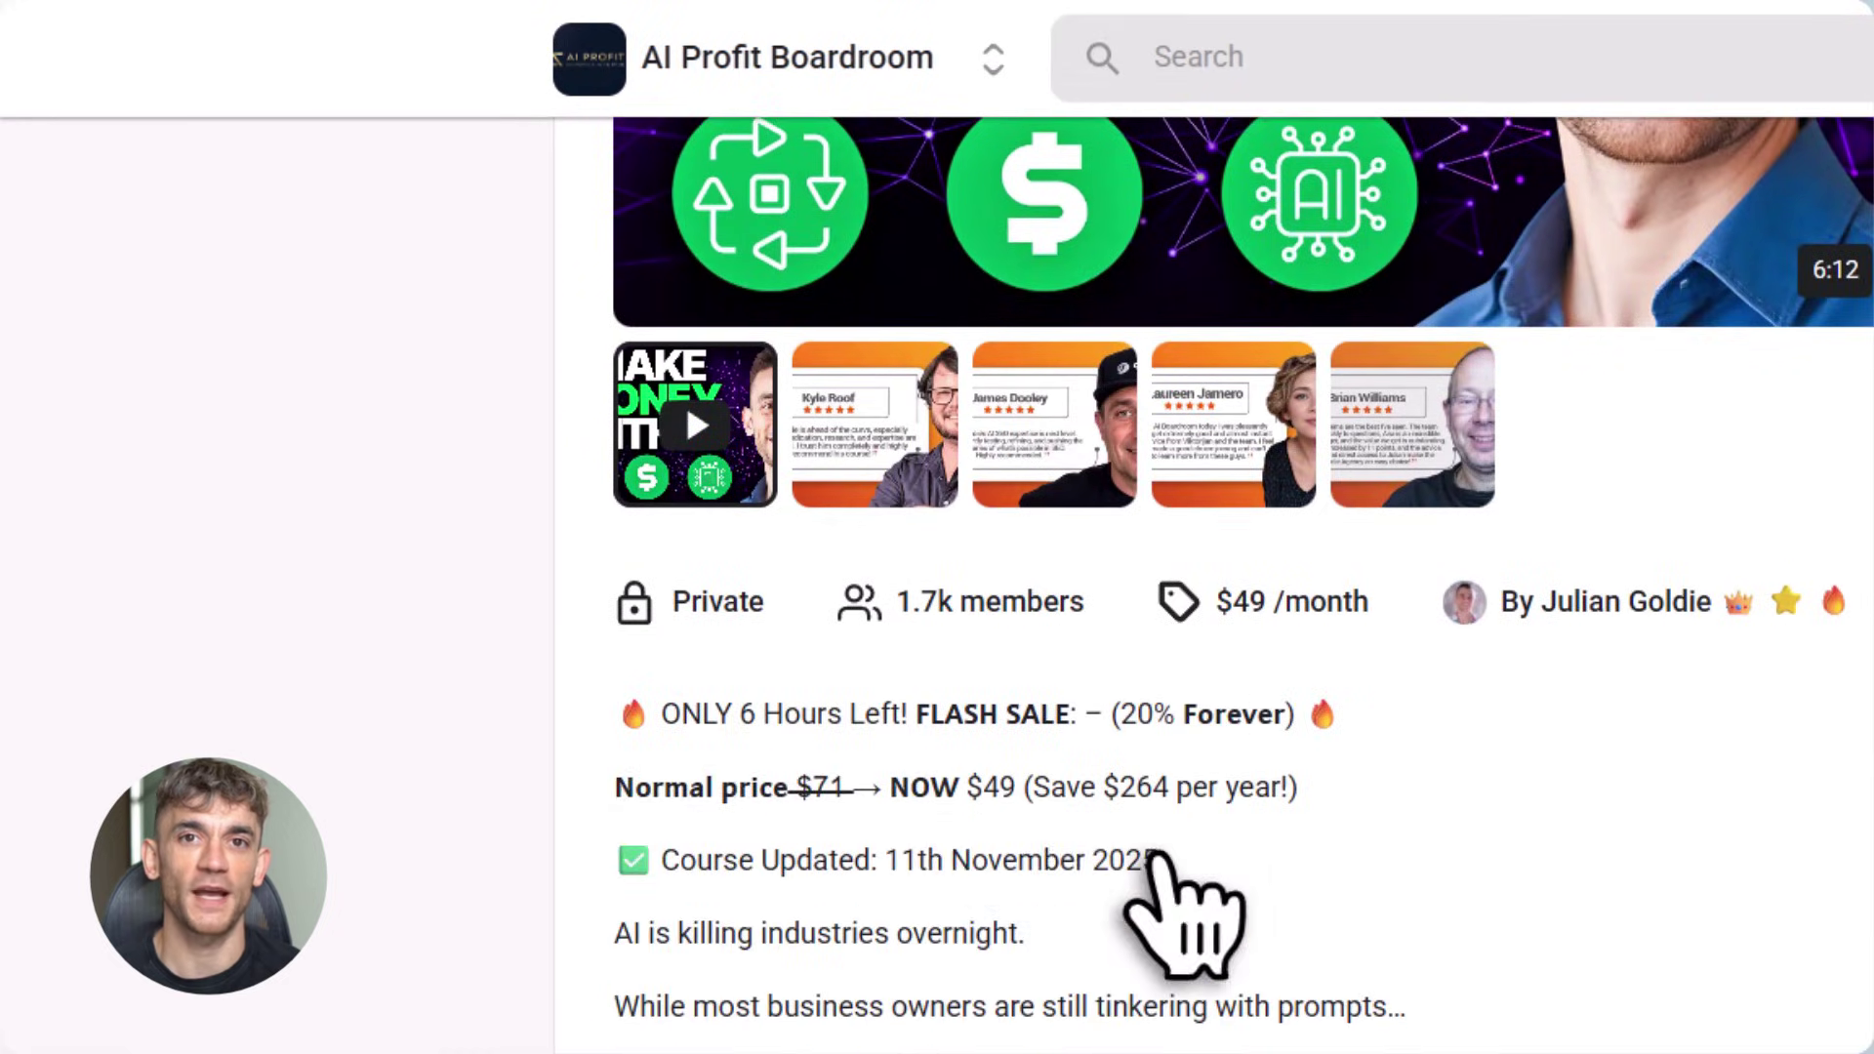
scroll(1158, 878, "down", 3)
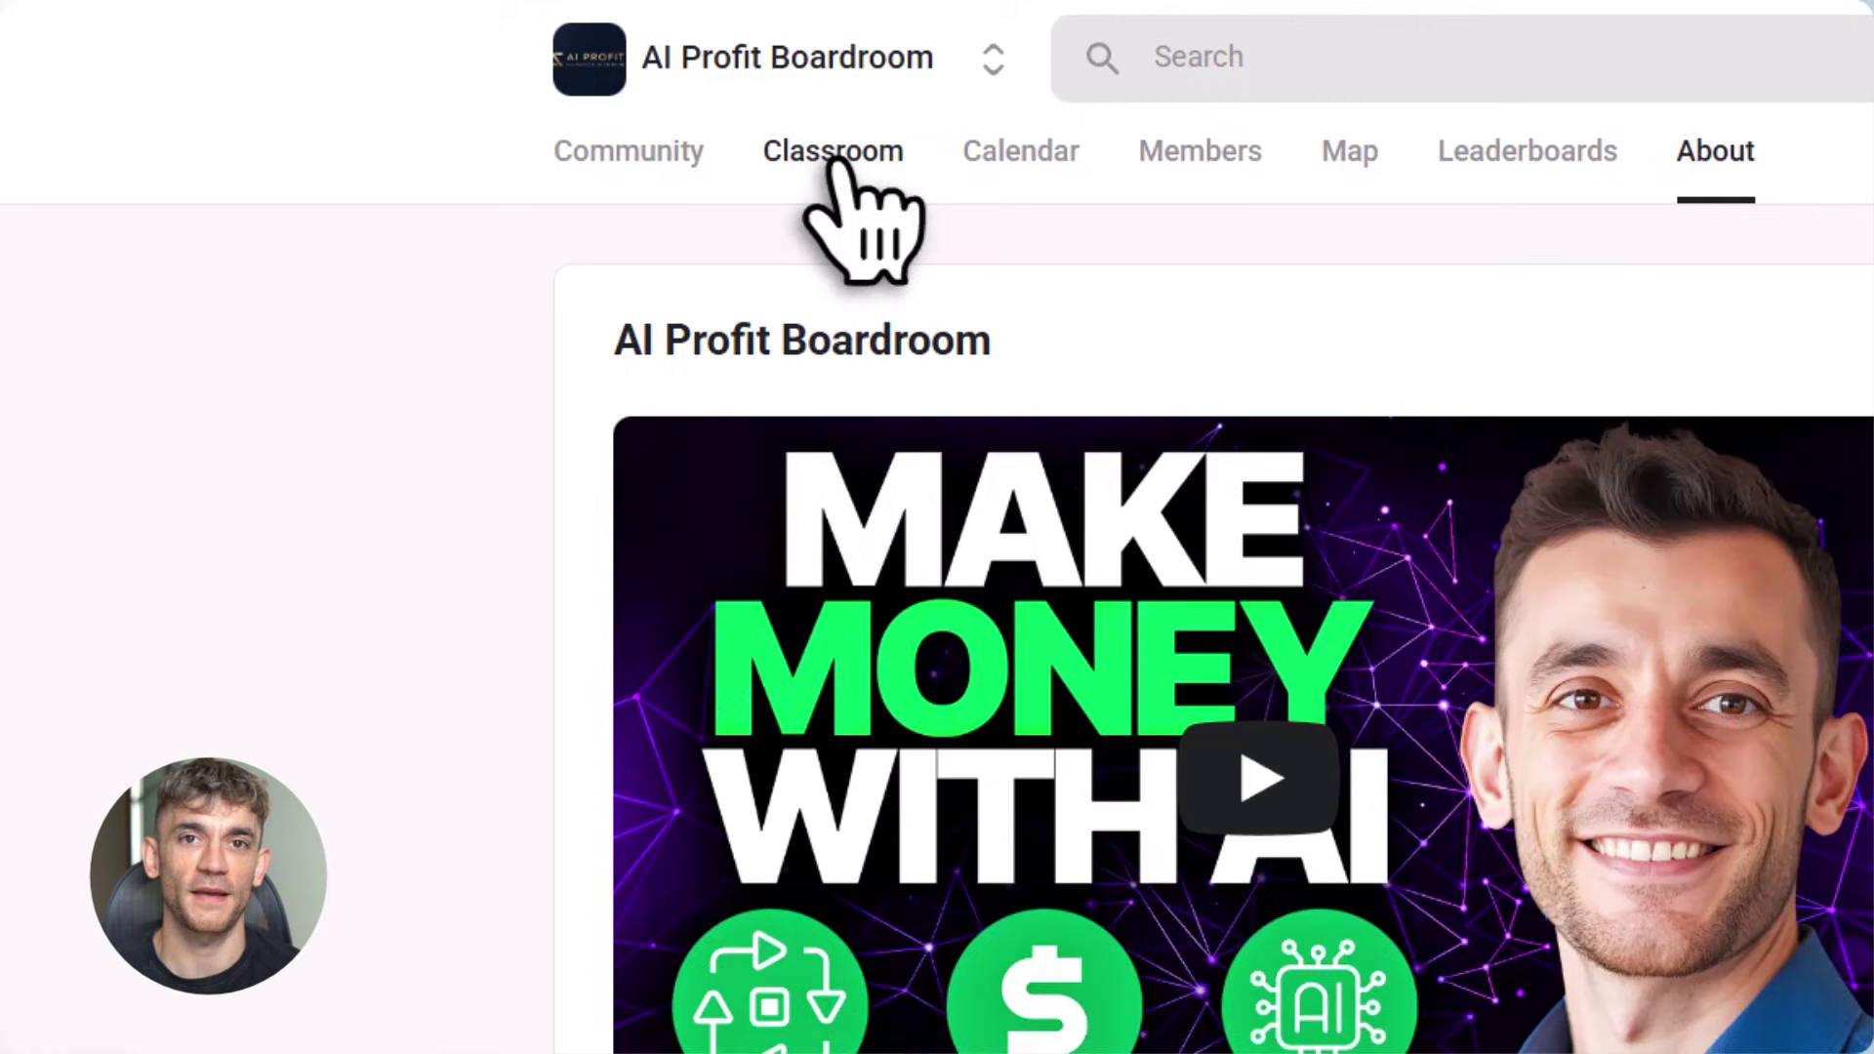
Look through the Classroom courses and Community feed, then open Foundations & Getting Started
left_click(832, 151)
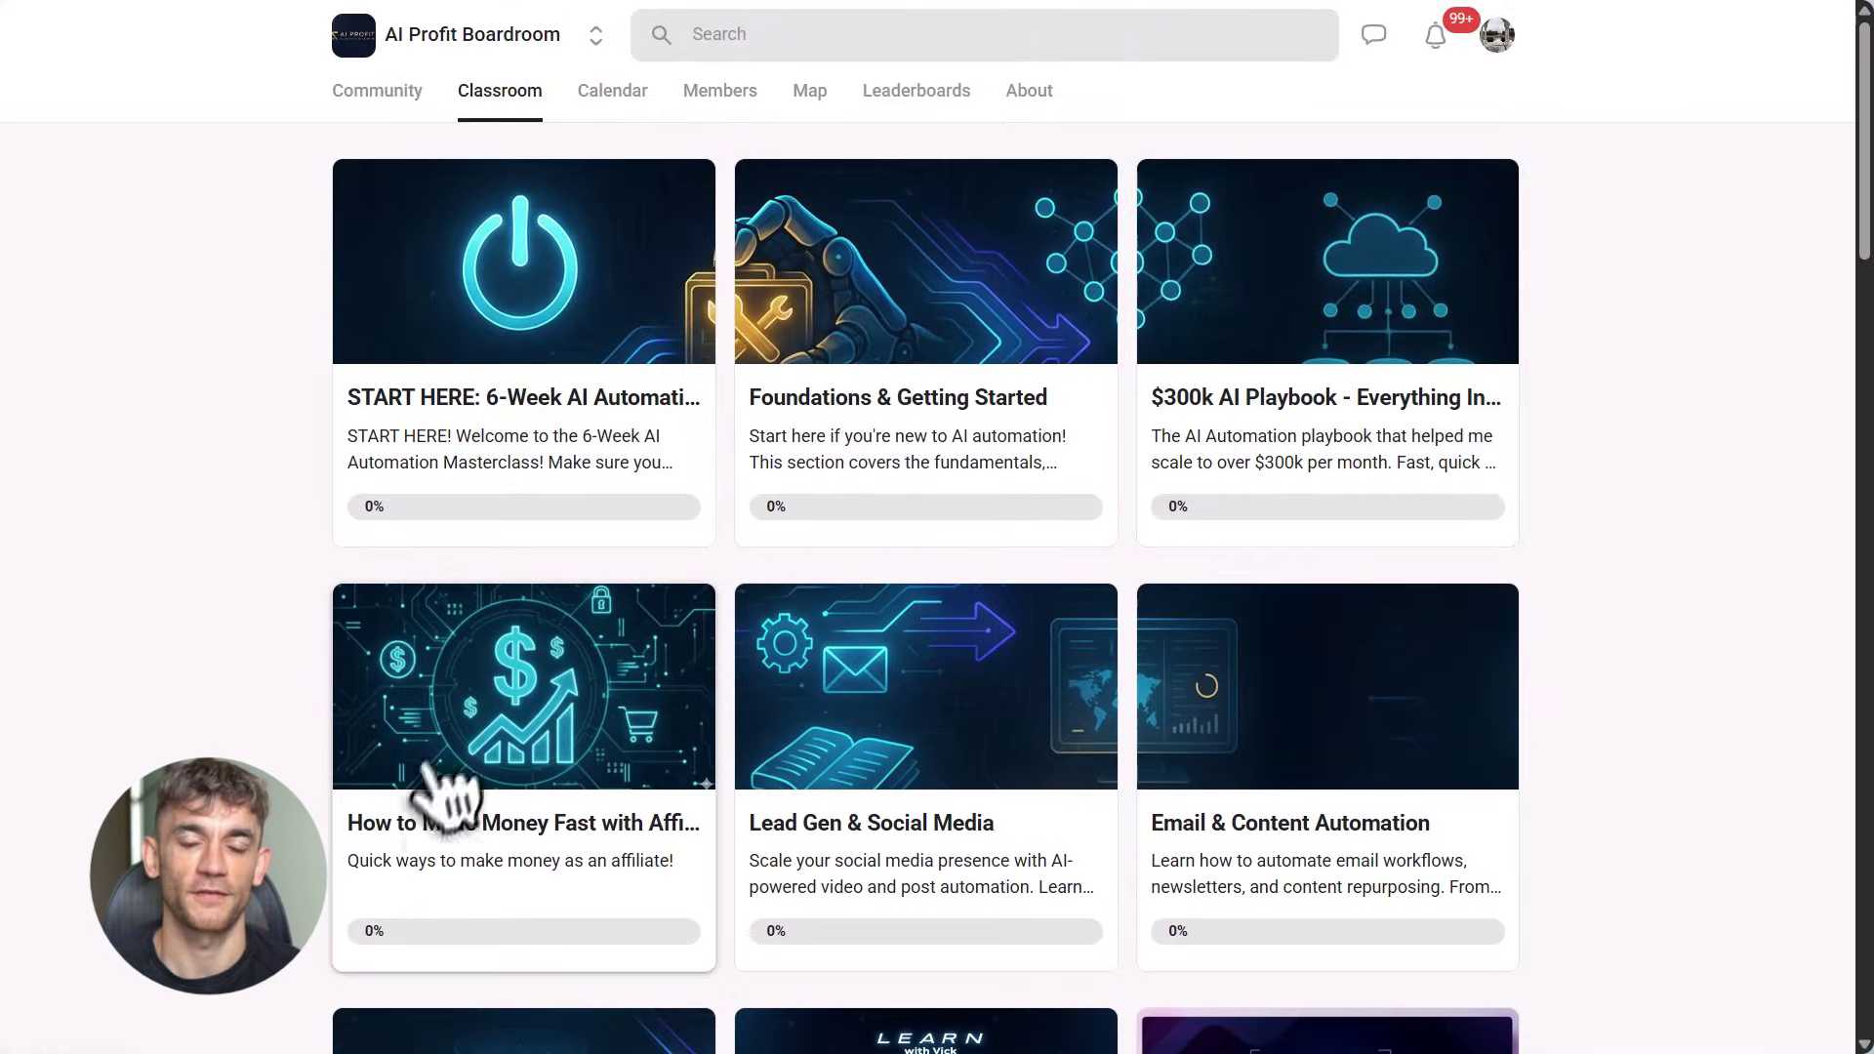
scroll(448, 790, "down", 2)
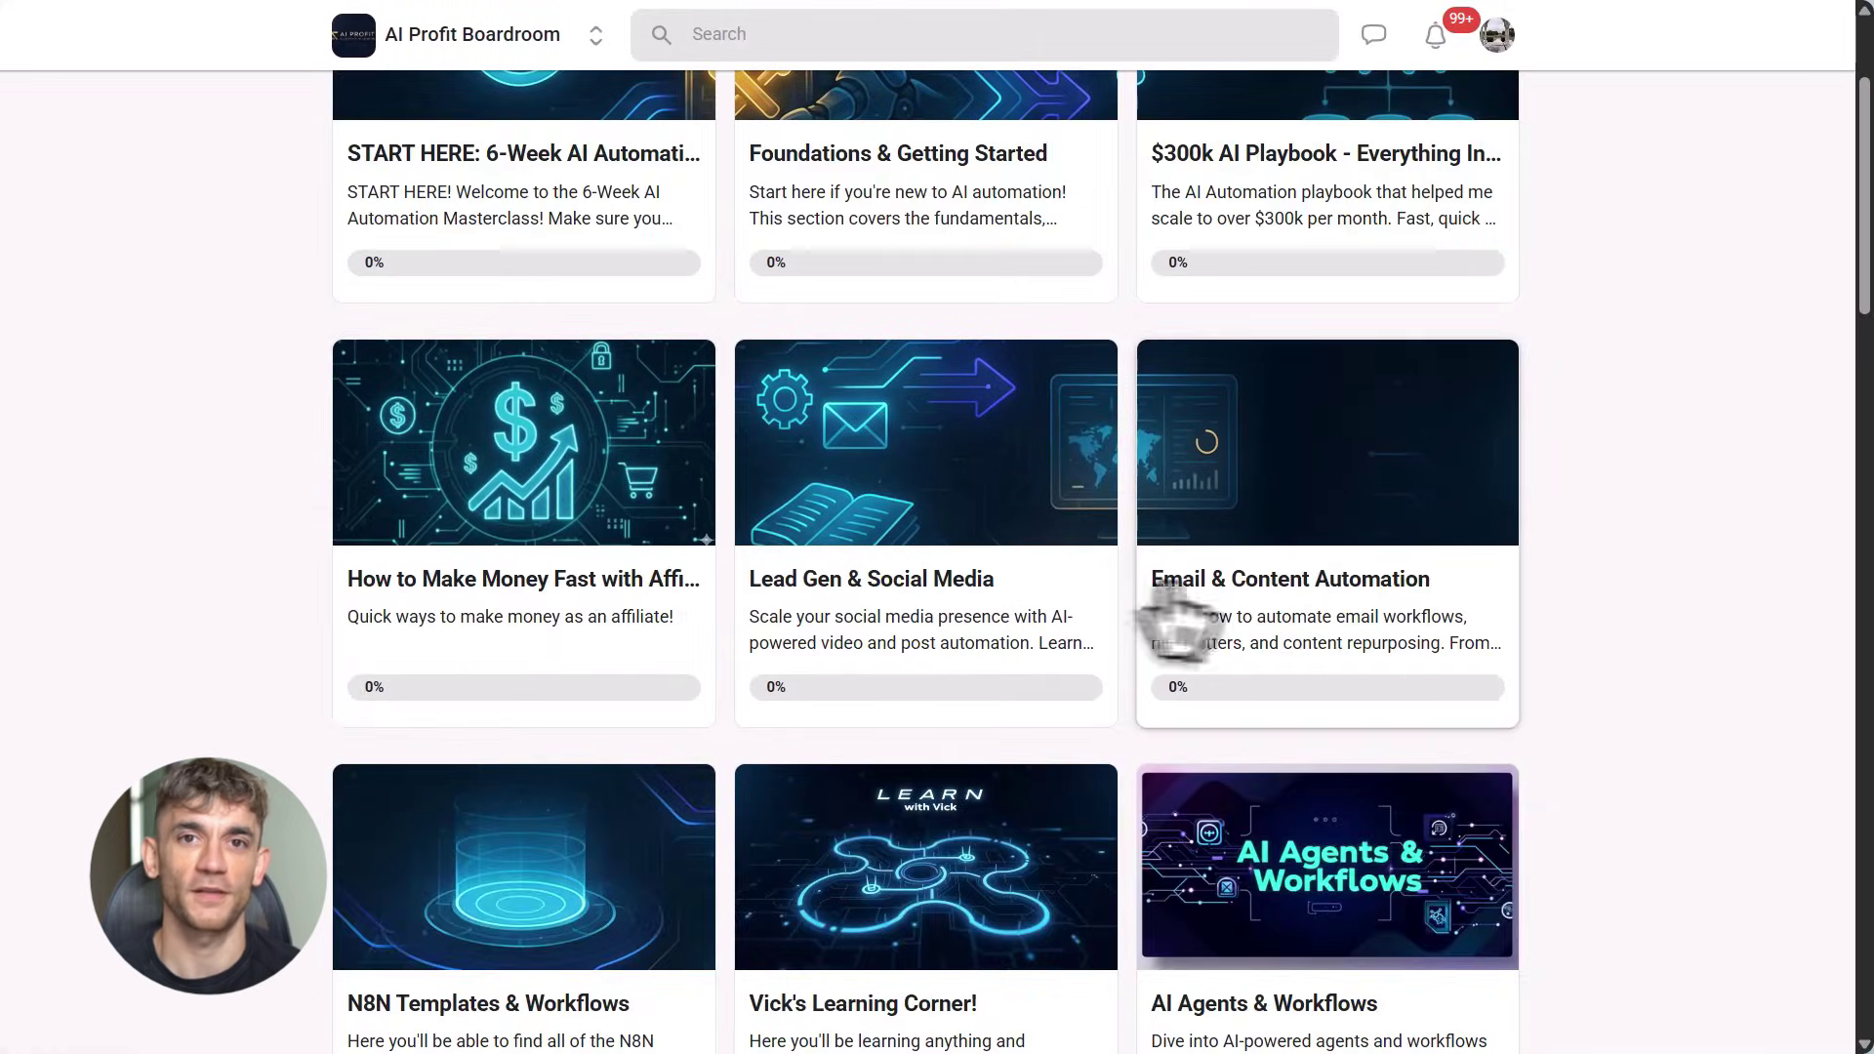
scroll(1172, 623, "down", 1)
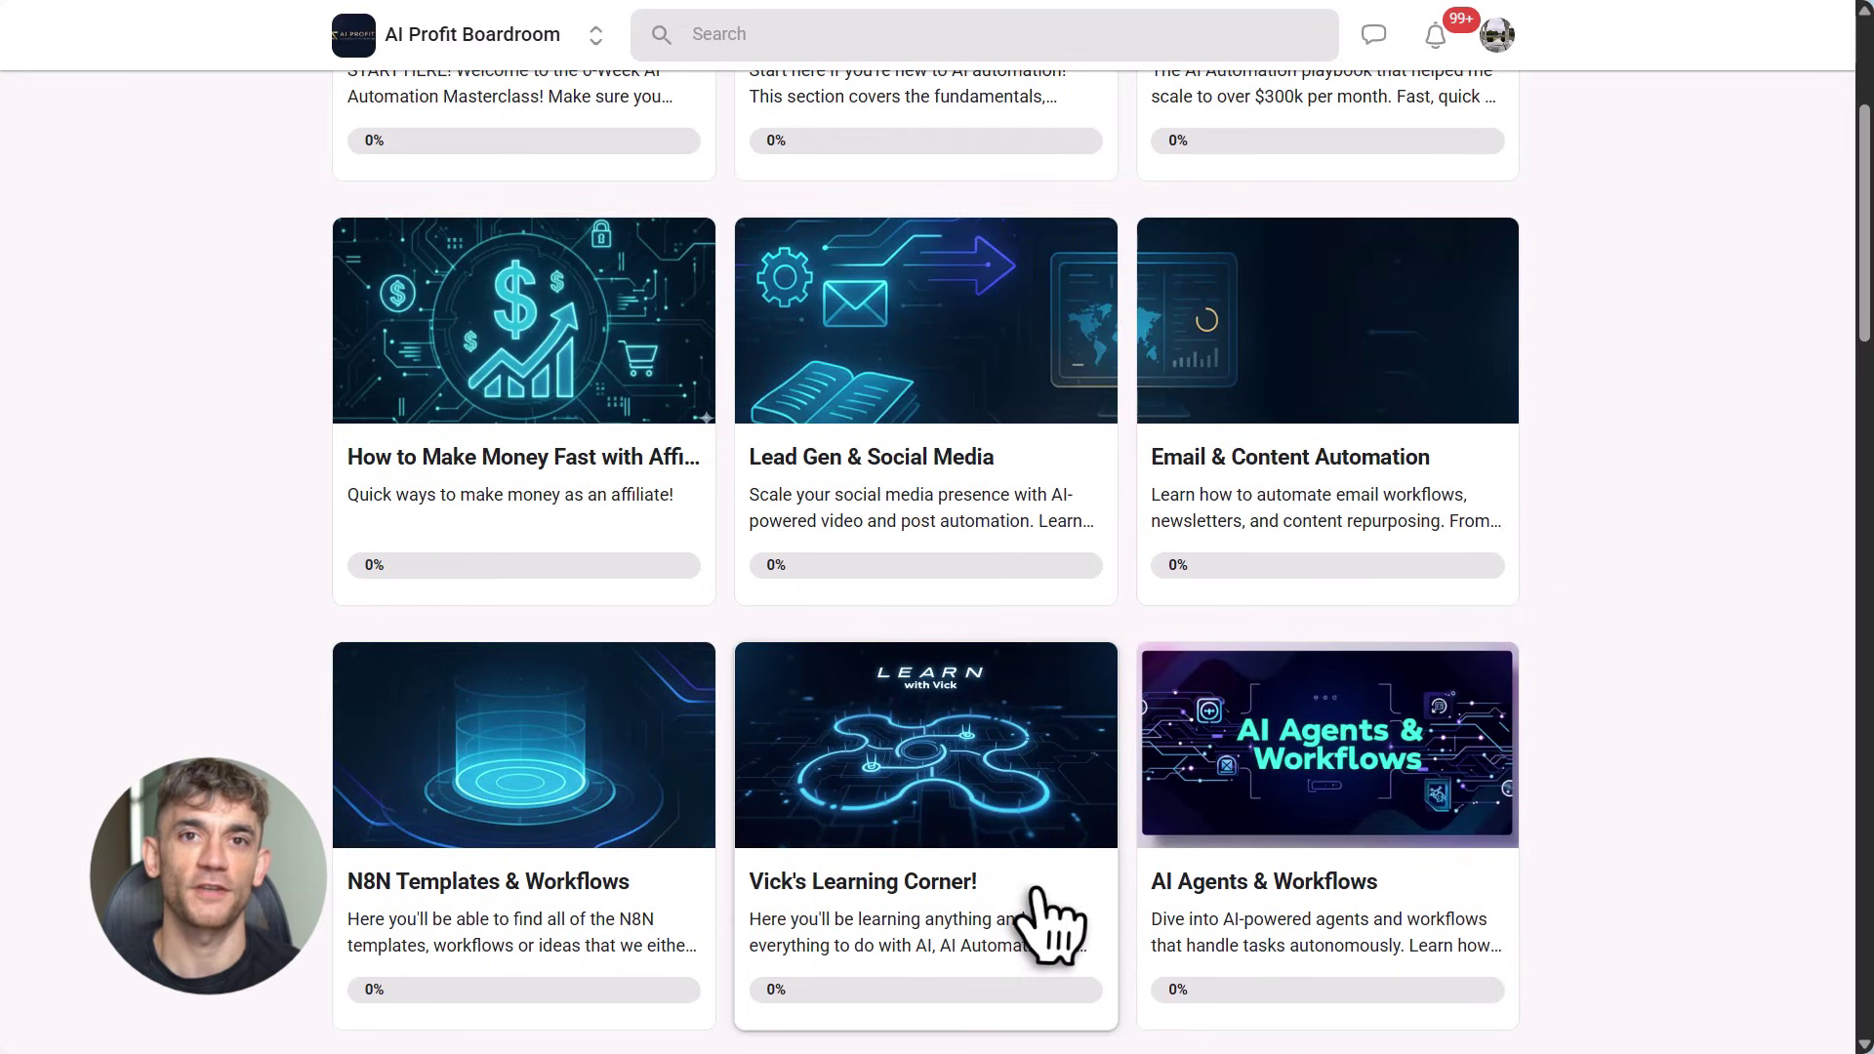
scroll(1435, 909, "down", 2)
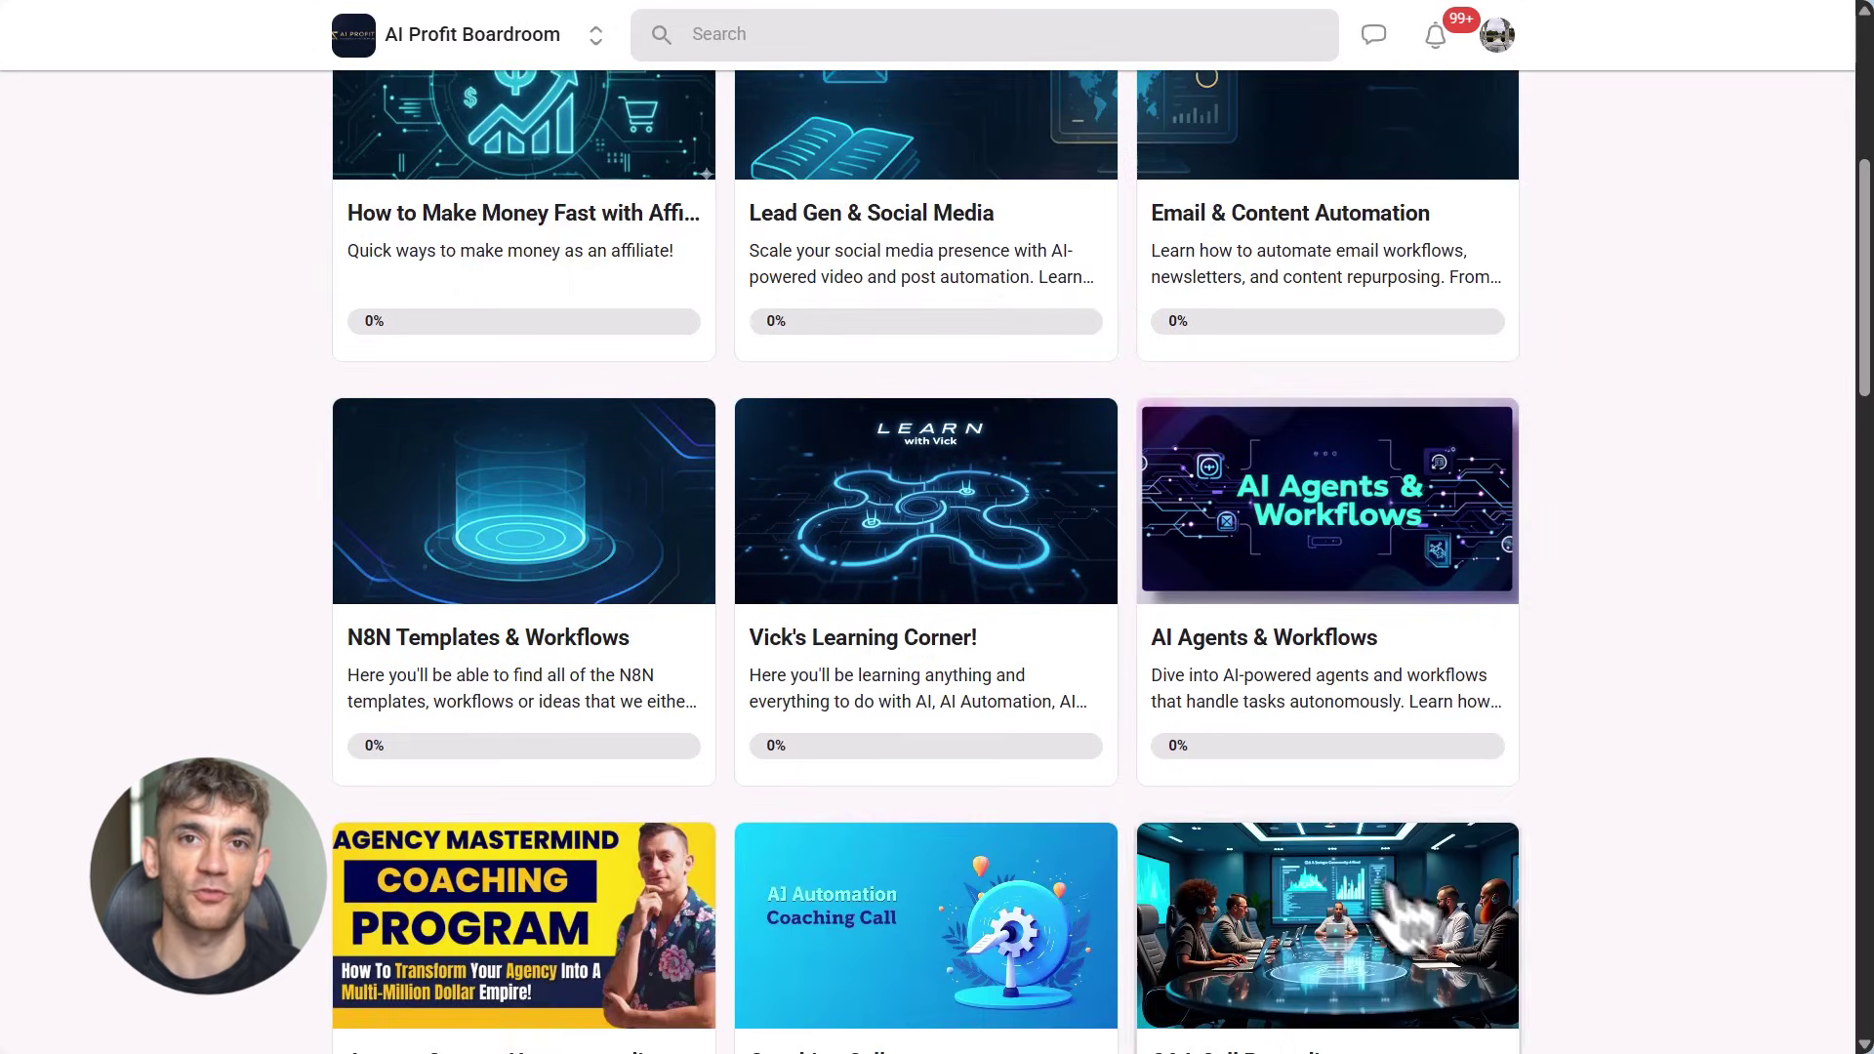
scroll(821, 821, "down", 2)
scroll(1025, 732, "down", 3)
scroll(1026, 733, "down", 2)
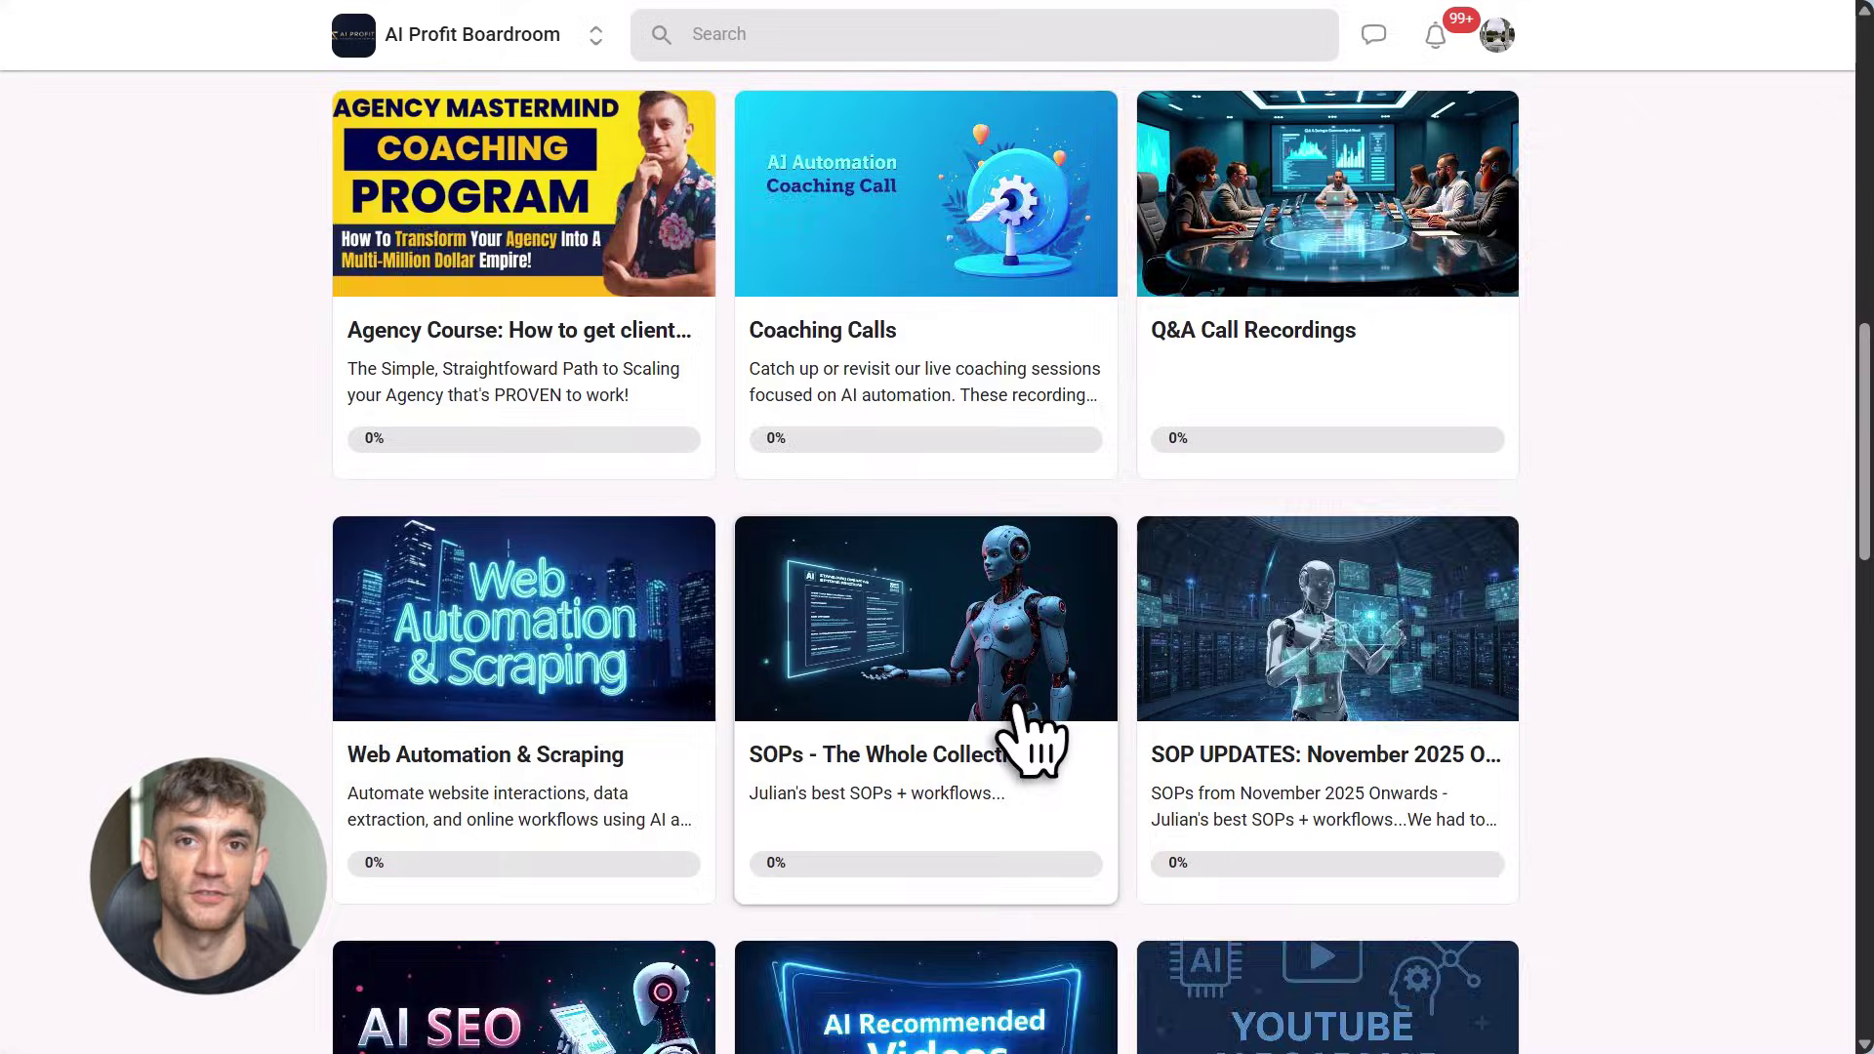
scroll(1025, 733, "down", 2)
scroll(1025, 733, "down", 3)
scroll(1033, 739, "down", 3)
scroll(1032, 739, "down", 3)
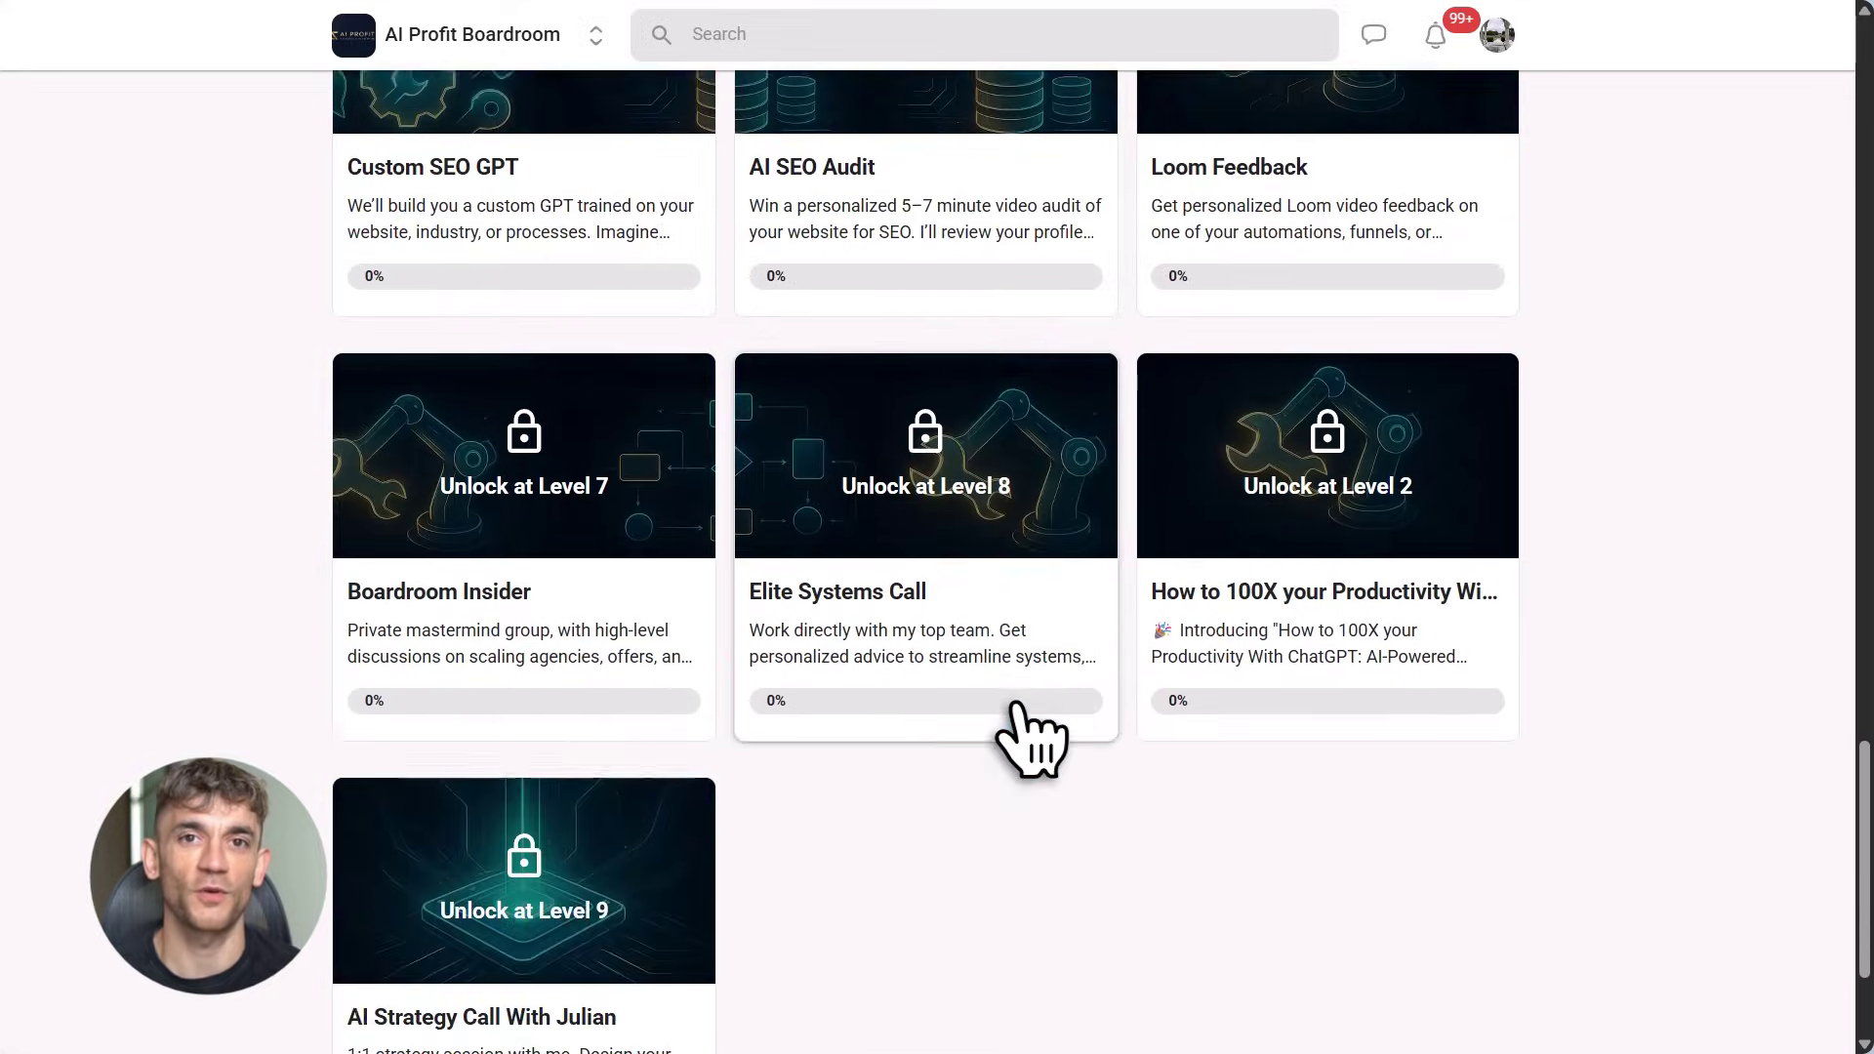
scroll(1032, 739, "up", 8)
scroll(1033, 739, "up", 8)
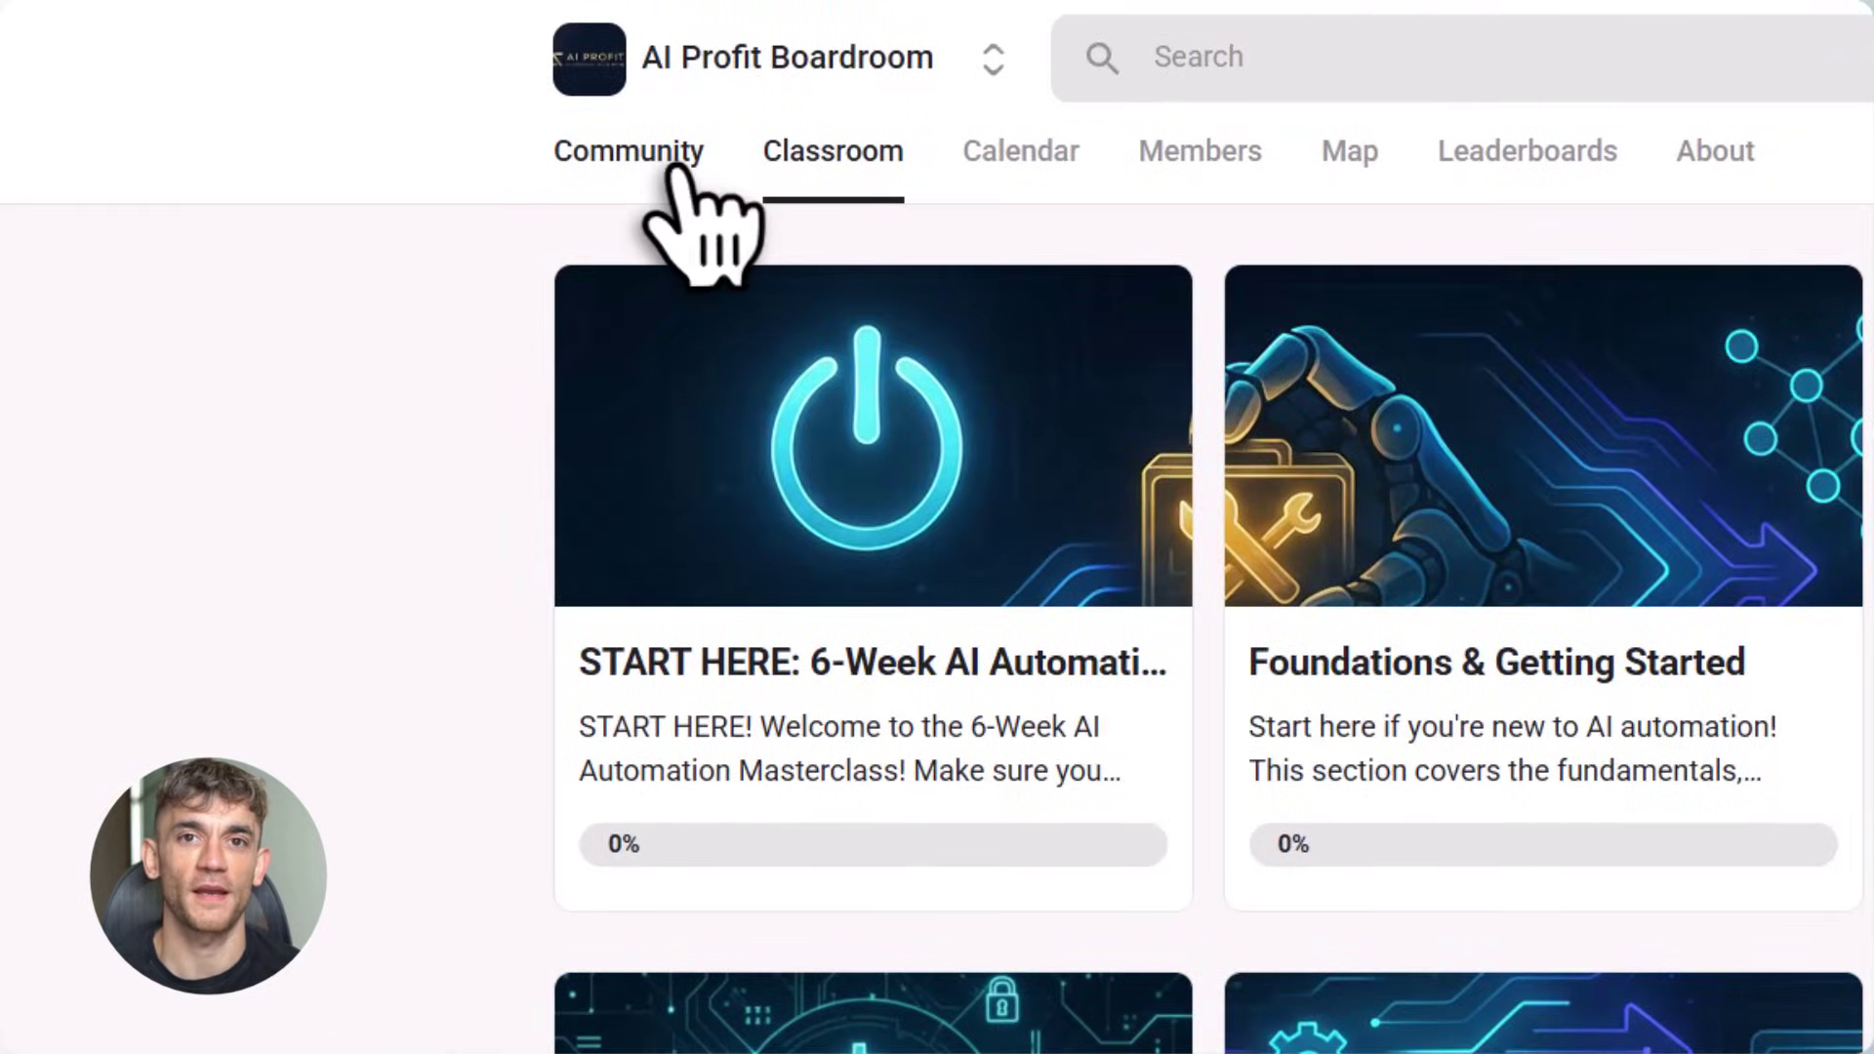
left_click(377, 90)
scroll(880, 542, "down", 5)
scroll(880, 542, "down", 5)
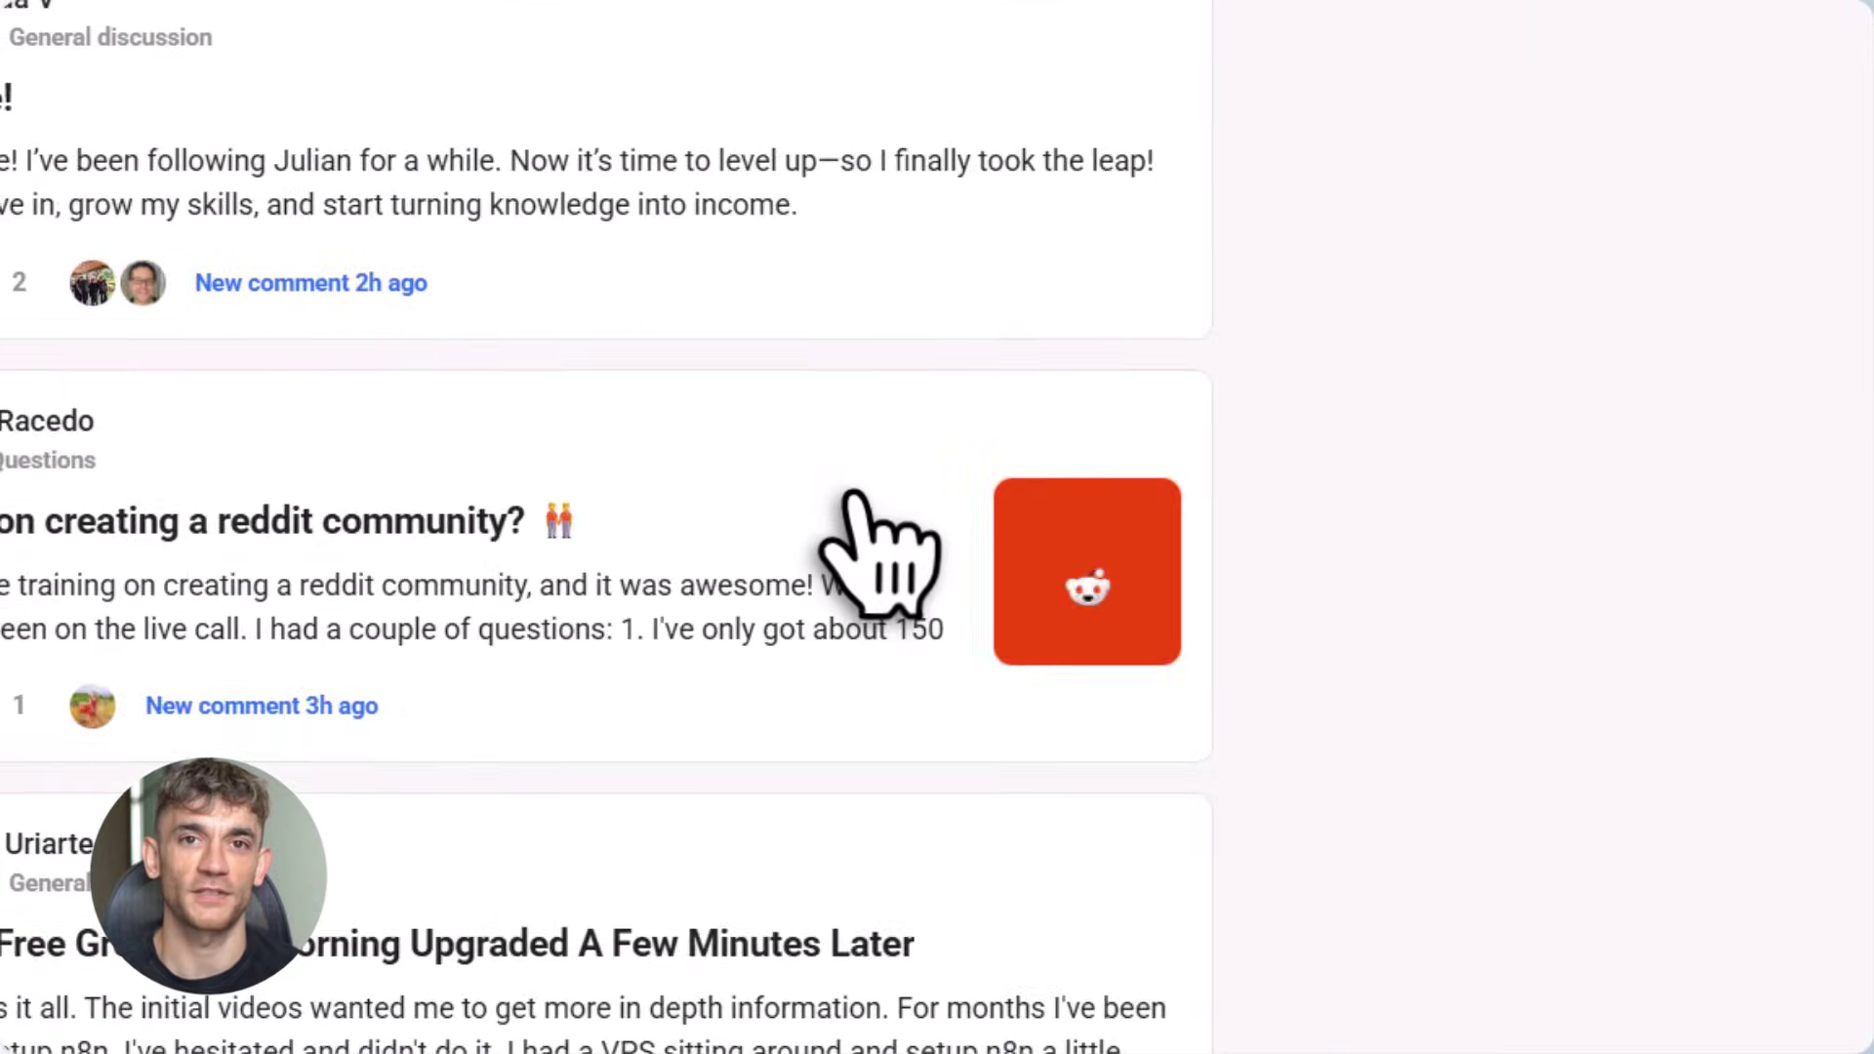
scroll(879, 543, "down", 5)
scroll(878, 542, "down", 5)
scroll(878, 542, "up", 10)
scroll(879, 543, "up", 5)
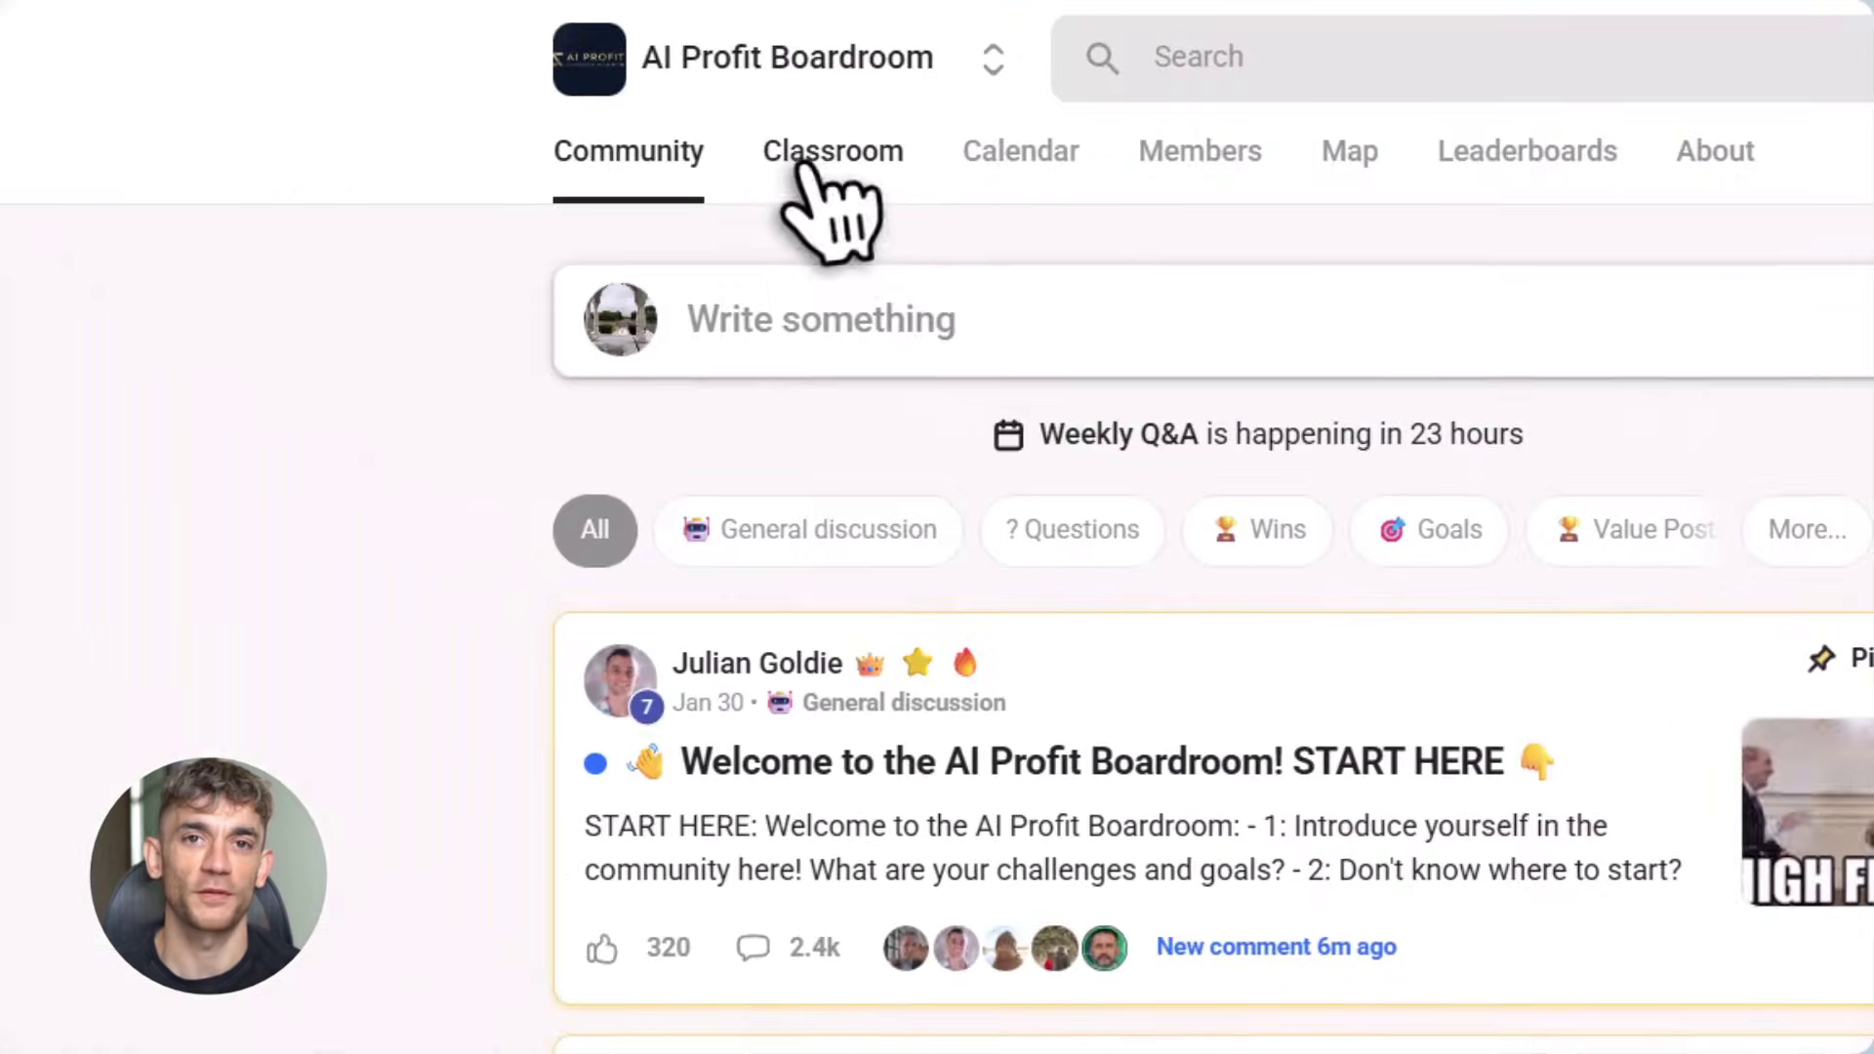
left_click(828, 152)
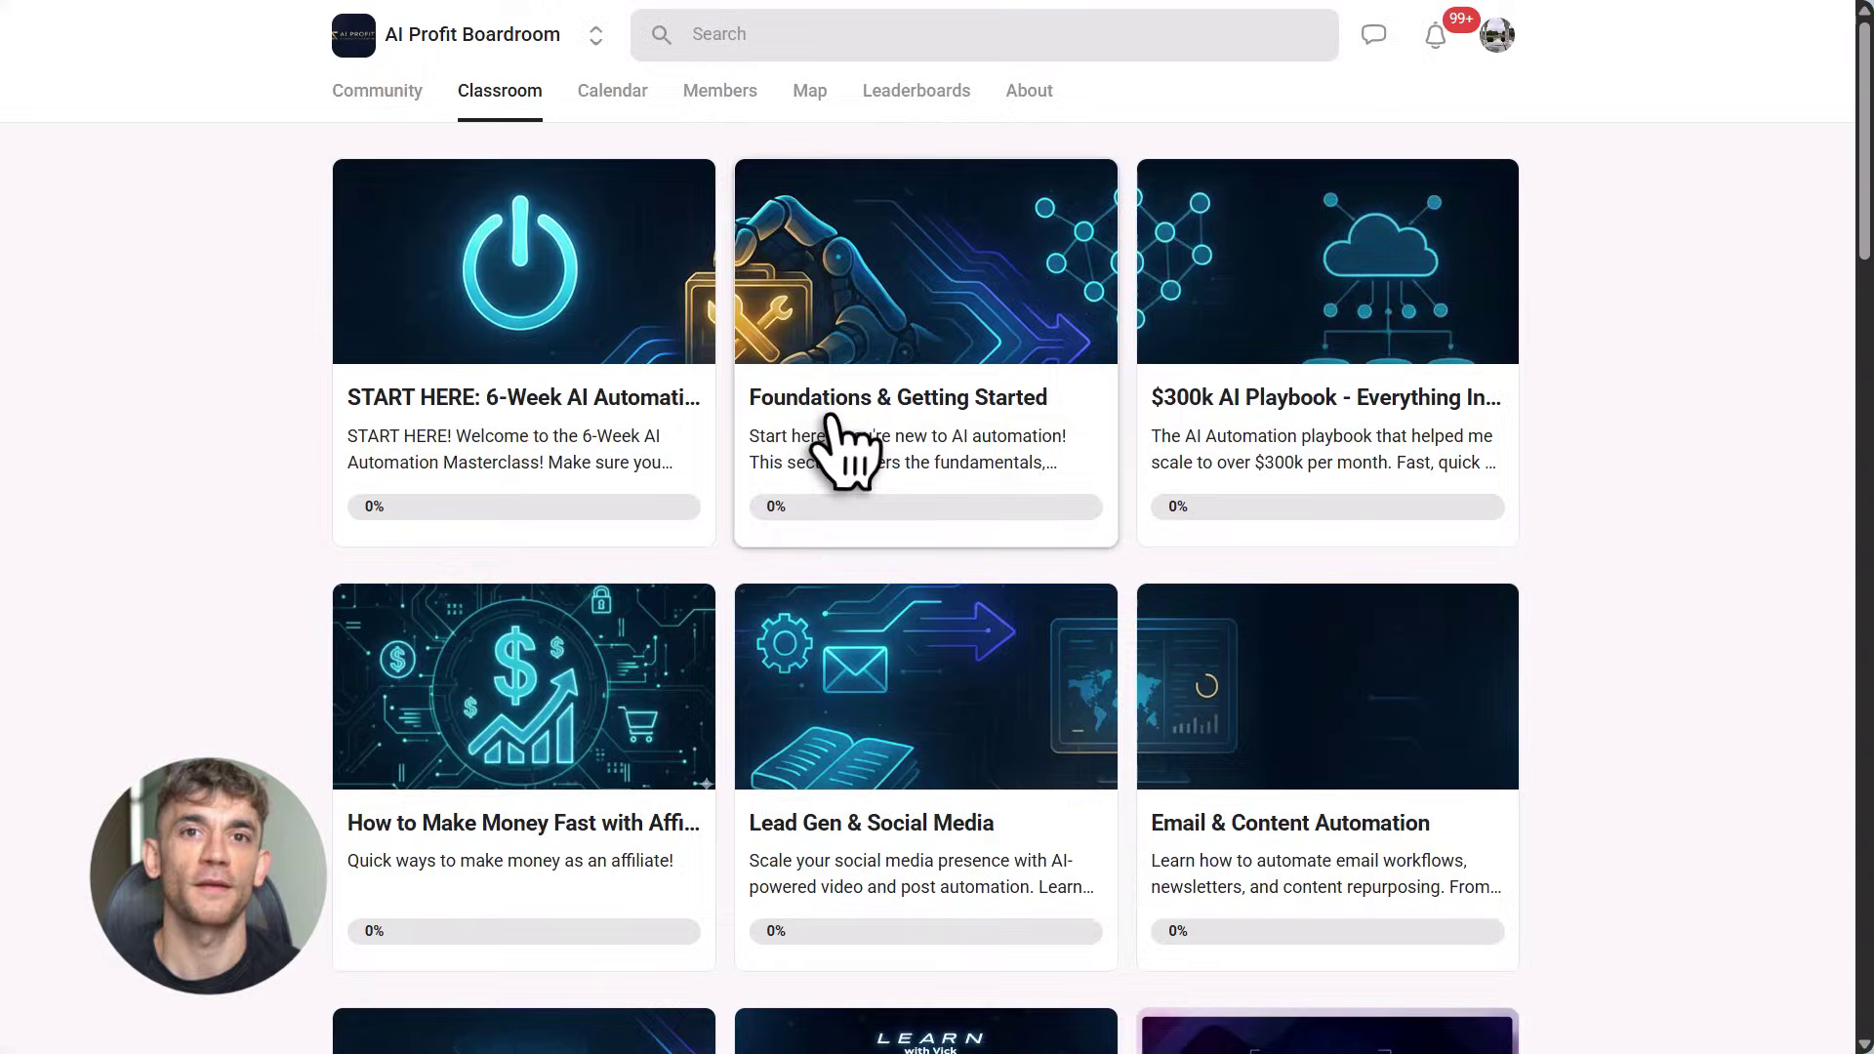
left_click(850, 440)
scroll(849, 454, "down", 5)
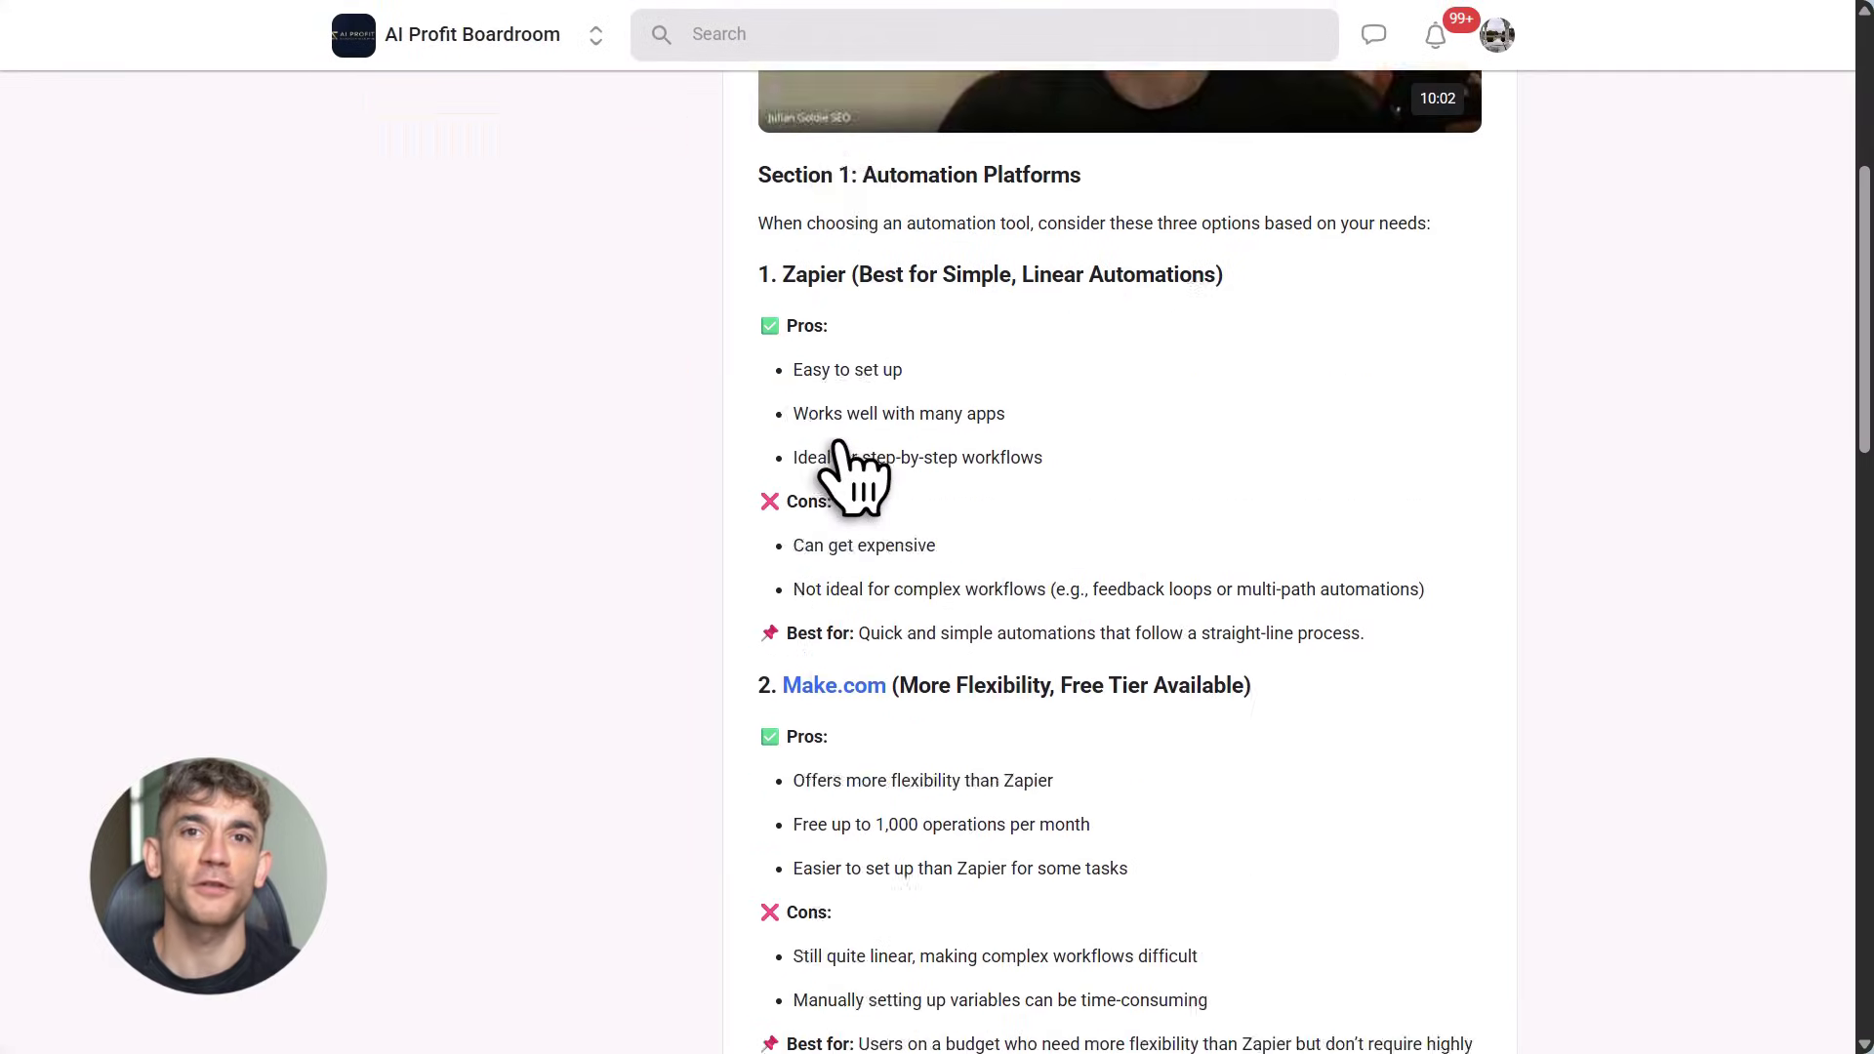
scroll(937, 659, "down", 5)
scroll(1201, 682, "up", 5)
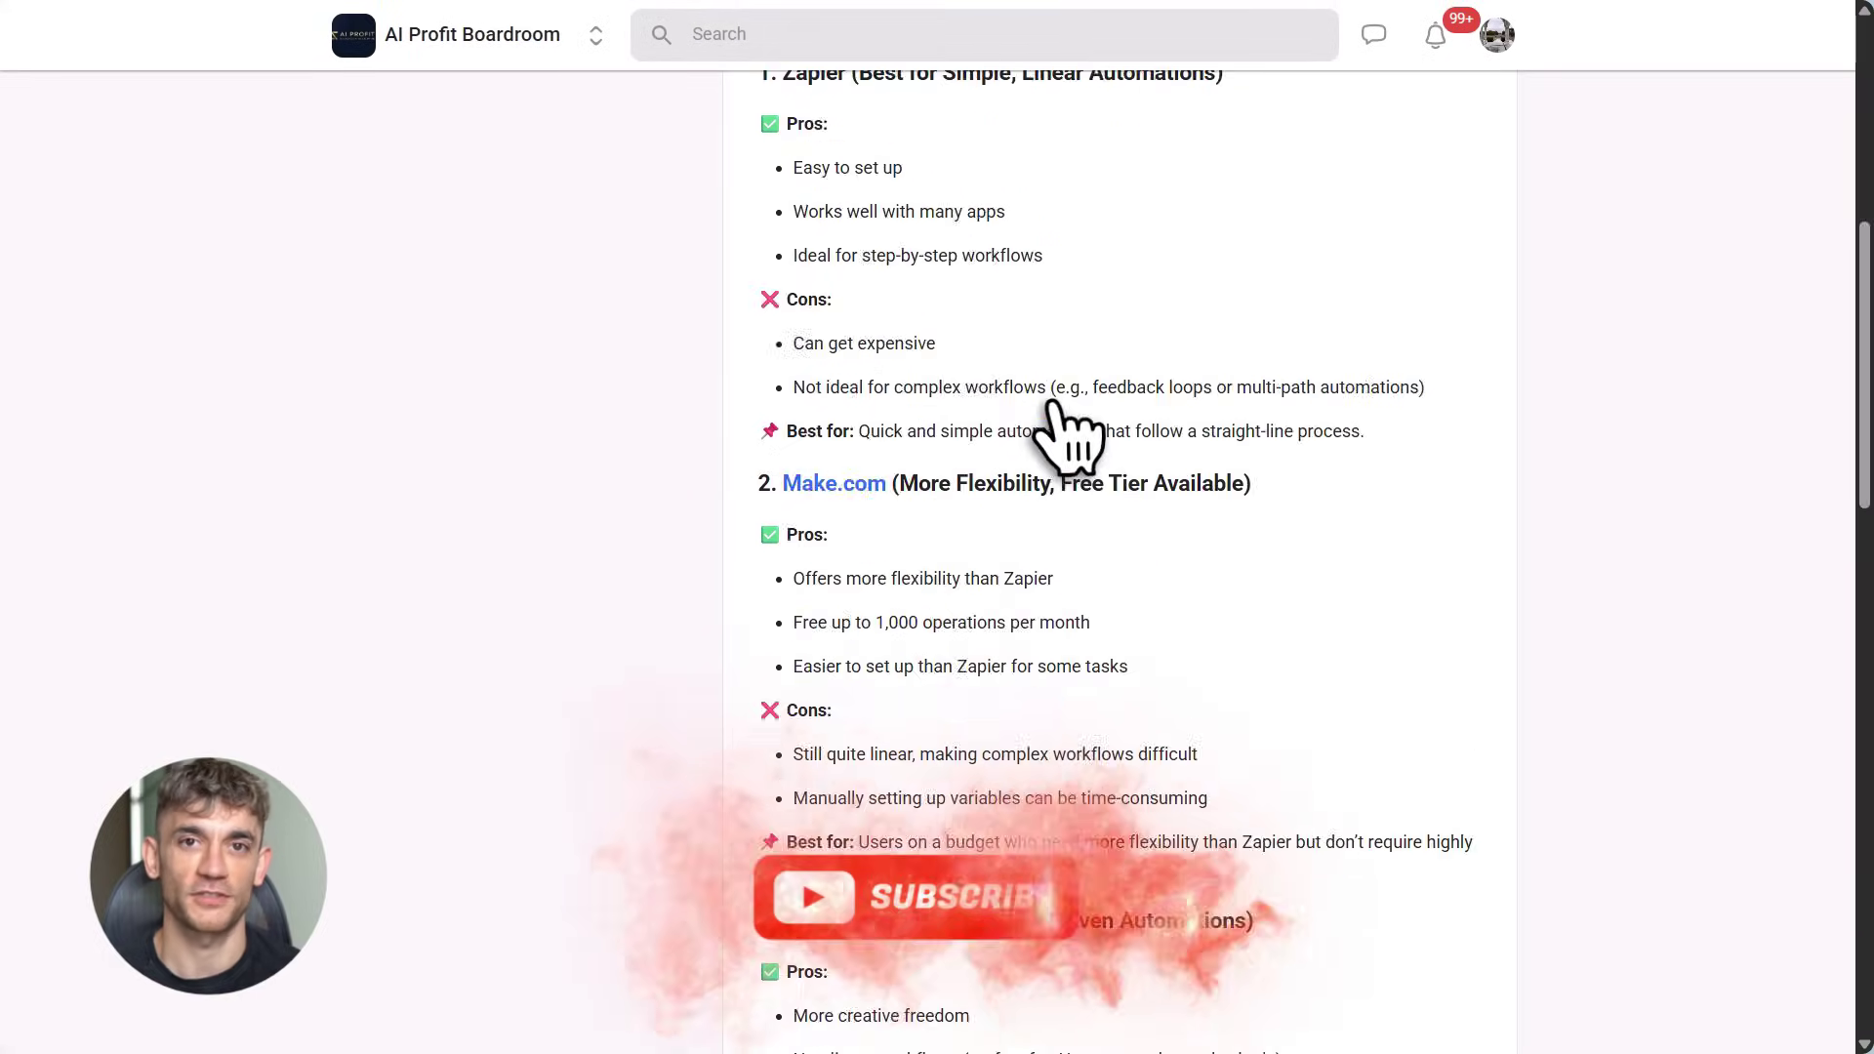